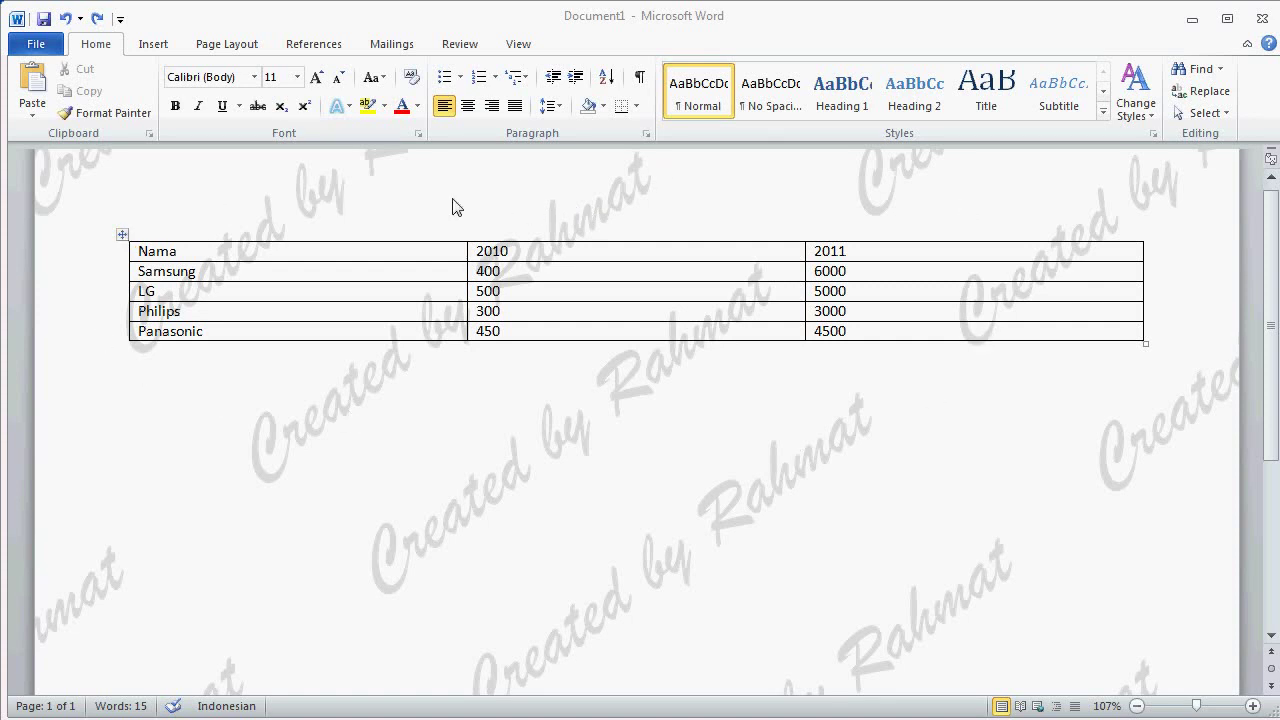
Step: Look over the Page Layout orientation and paper size choices, leaving both unchanged
{"action": "left_click", "coordinate": [249, 45]}
{"action": "left_click", "coordinate": [222, 112]}
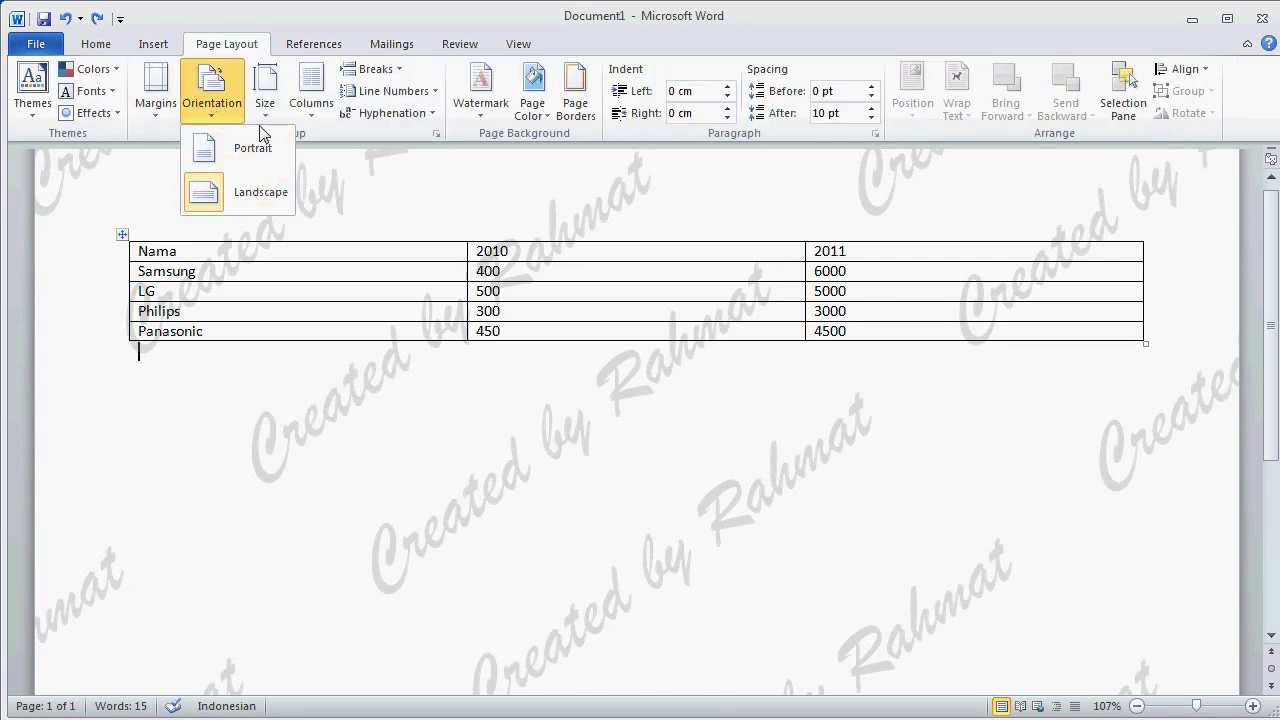
{"action": "left_click", "coordinate": [264, 112]}
{"action": "left_click", "coordinate": [265, 105]}
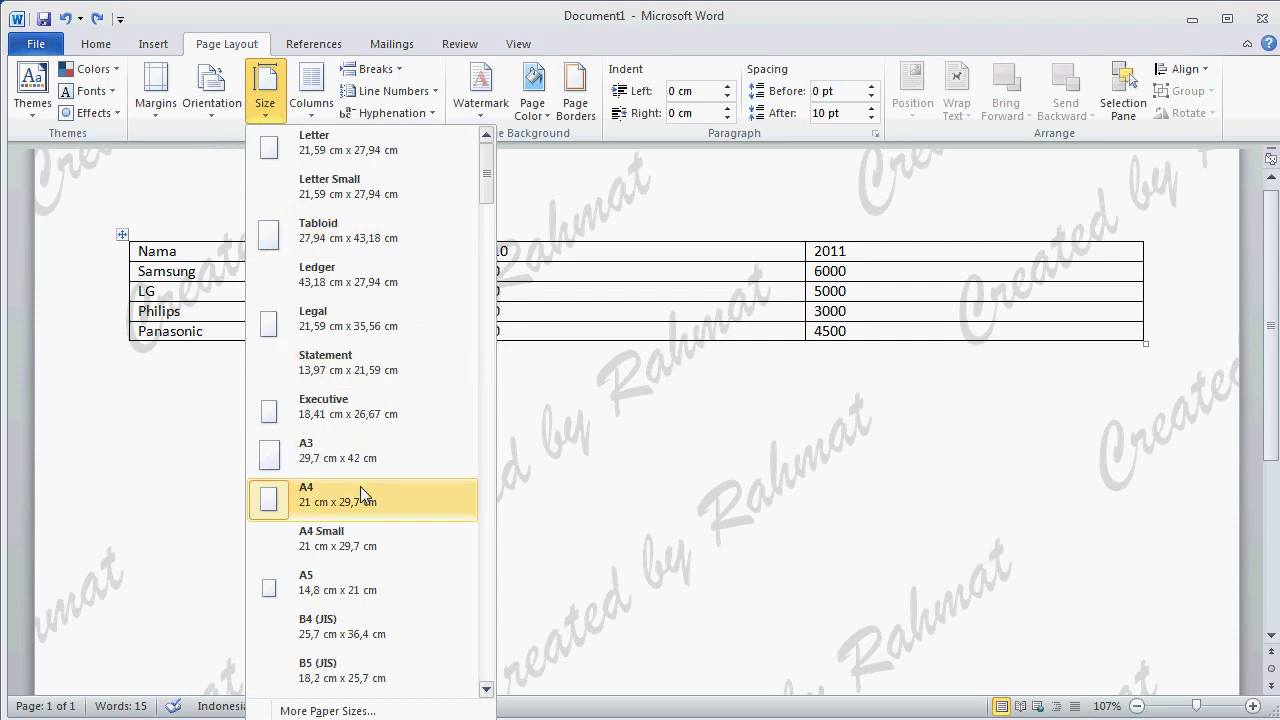
{"action": "left_click", "coordinate": [384, 323]}
Step: Select the whole table and set its text to 14 pt
{"action": "left_click", "coordinate": [121, 234]}
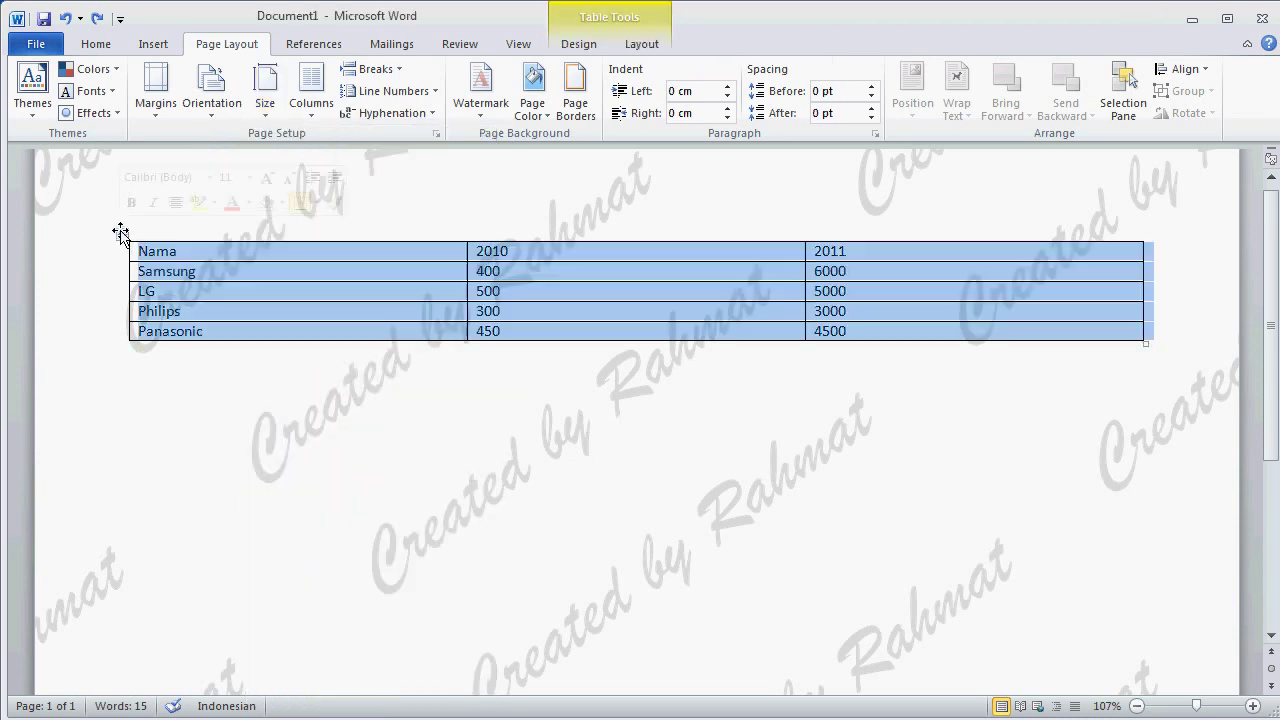
{"action": "left_click", "coordinate": [98, 45]}
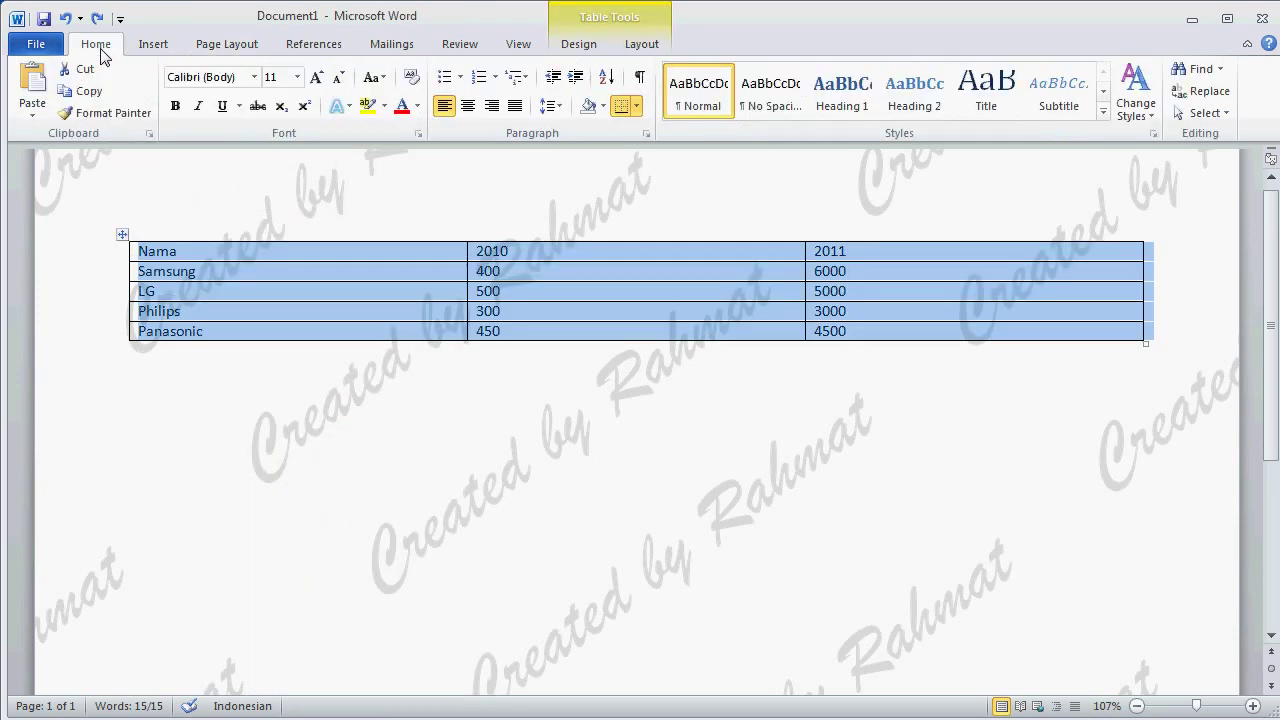
{"action": "left_click", "coordinate": [297, 77]}
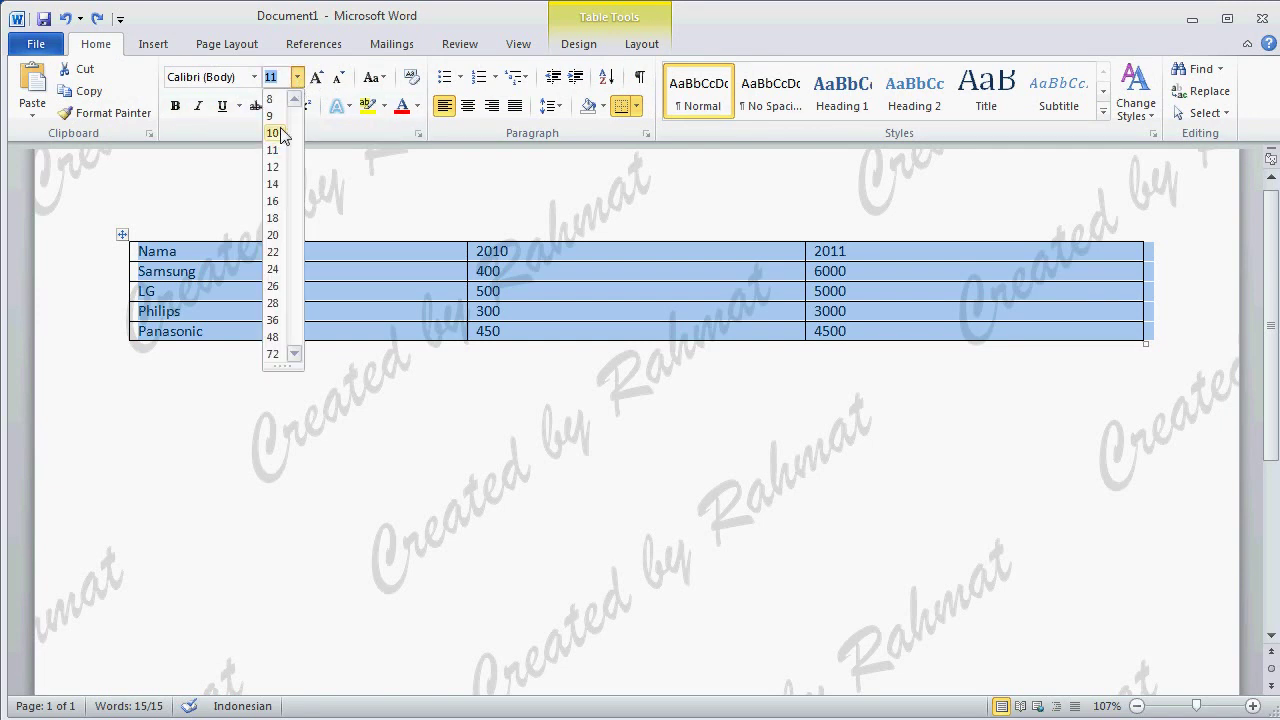
{"action": "left_click", "coordinate": [278, 185]}
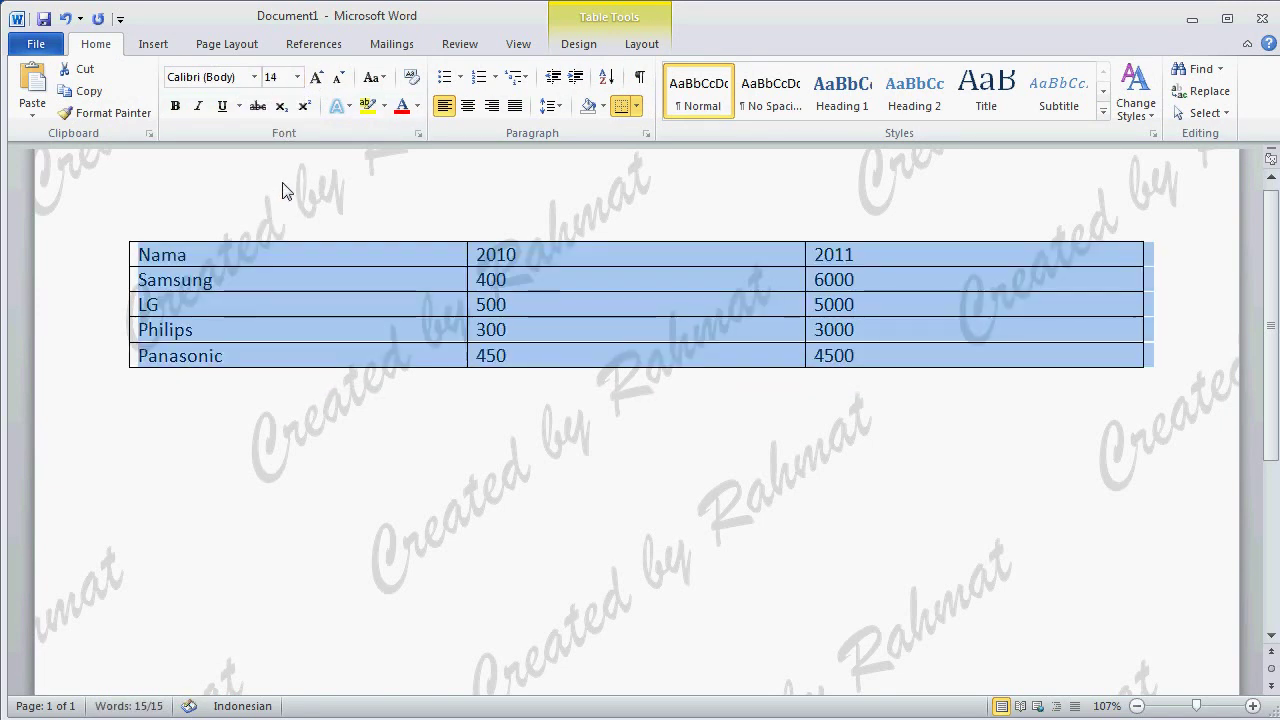
Step: Change the table column width from 8,33 cm to 6 cm
{"action": "left_click", "coordinate": [638, 44]}
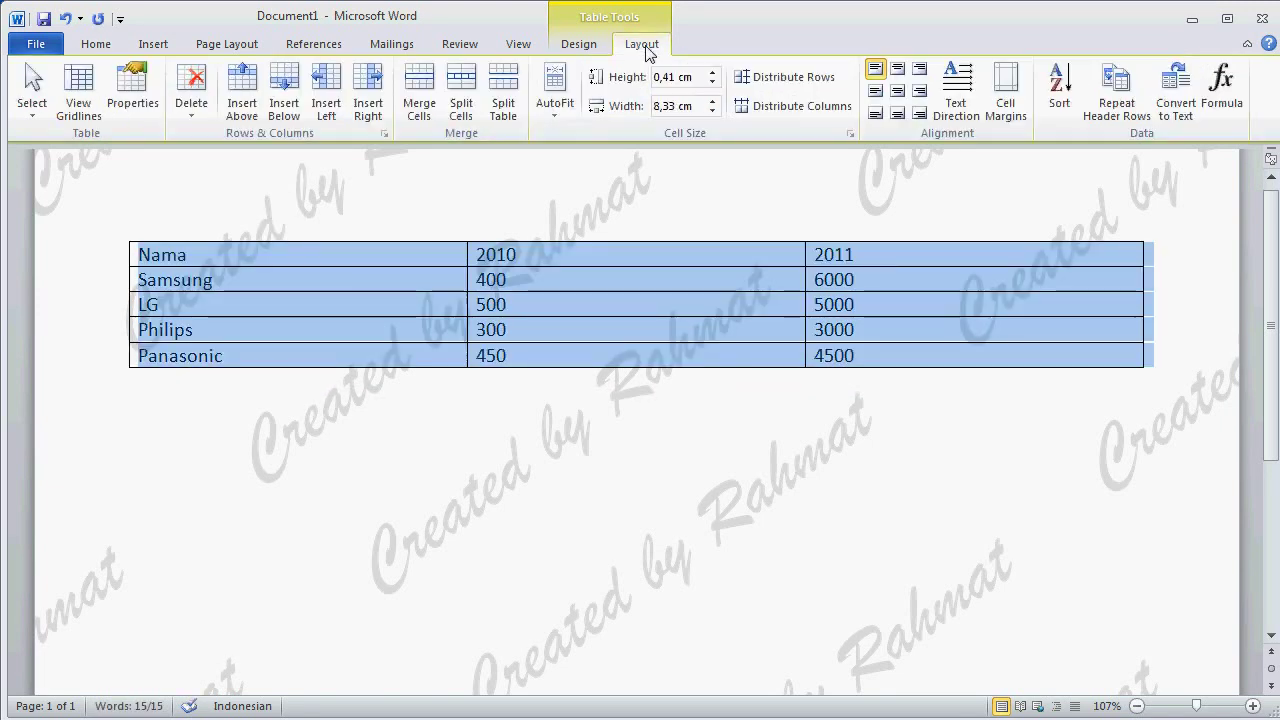
{"action": "left_click", "coordinate": [677, 105]}
{"action": "left_click", "coordinate": [675, 105]}
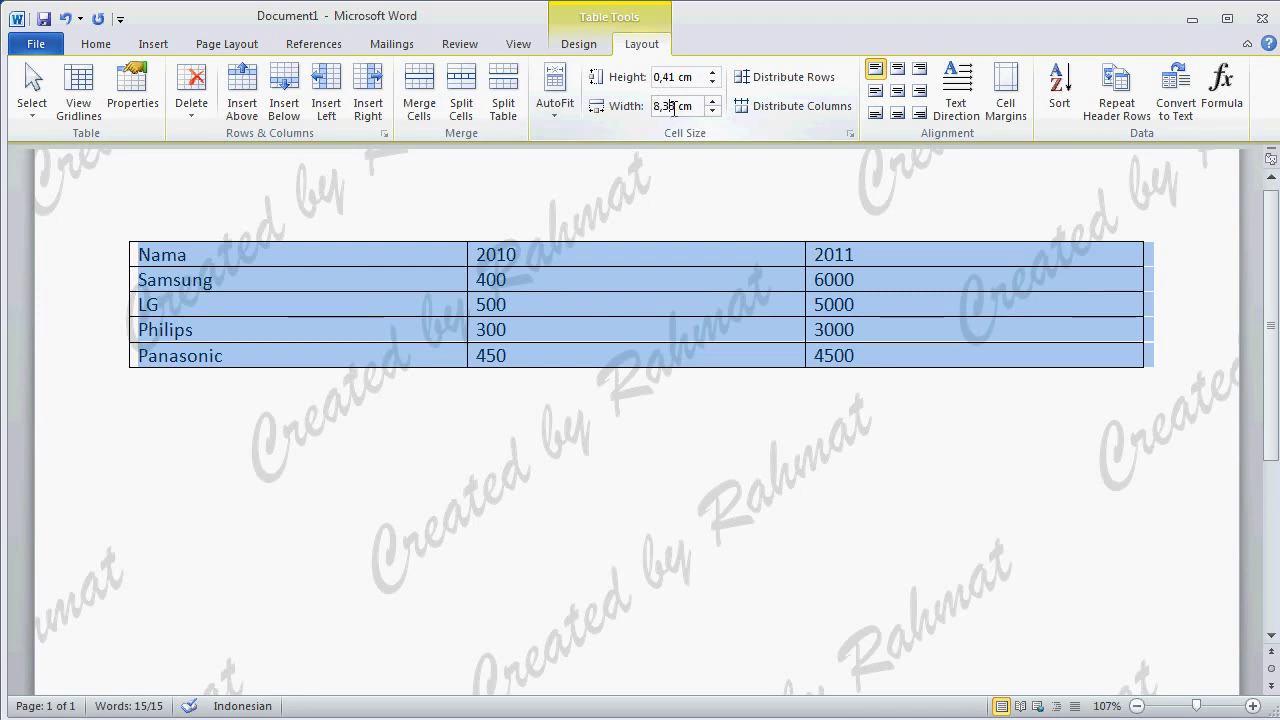
{"action": "left_click_drag", "start_coordinate": [677, 106], "coordinate": [655, 110]}
{"action": "type", "text": "6"}
{"action": "key", "text": "Return"}
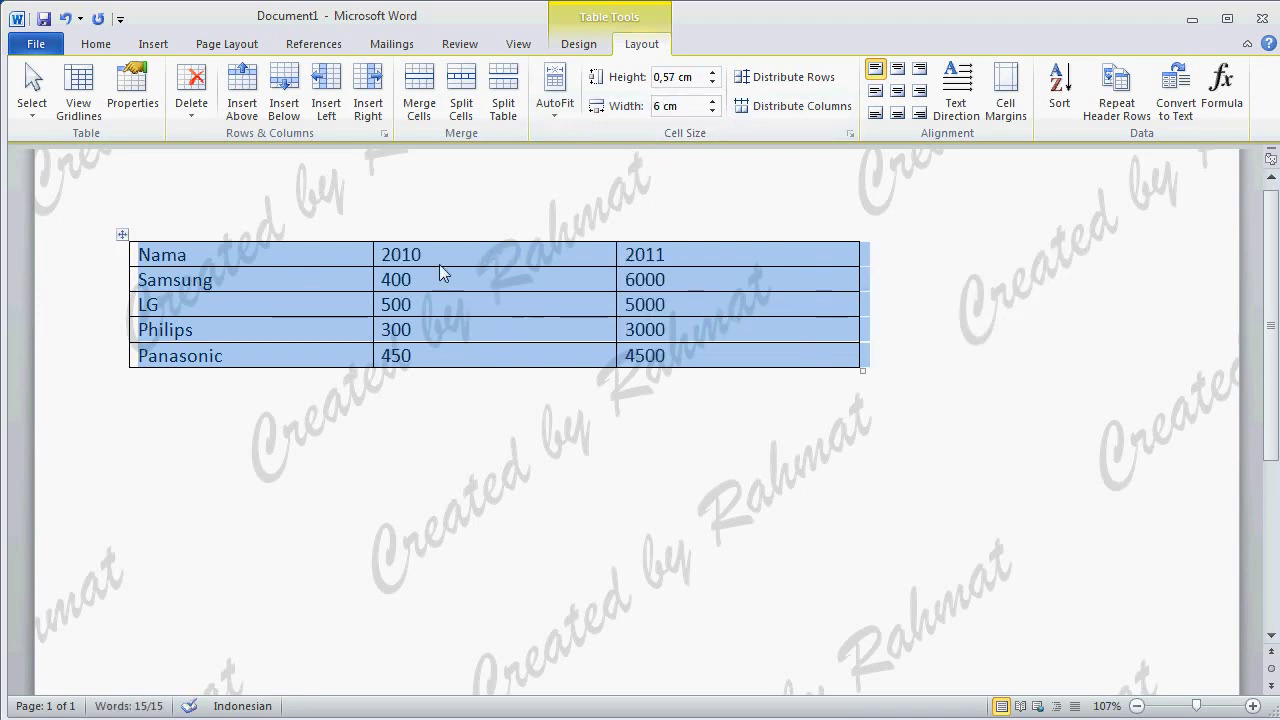
{"action": "mouse_move", "coordinate": [383, 255]}
{"action": "left_mouse_down"}
{"action": "mouse_move", "coordinate": [659, 322]}
{"action": "mouse_move", "coordinate": [675, 345]}
{"action": "left_mouse_up"}
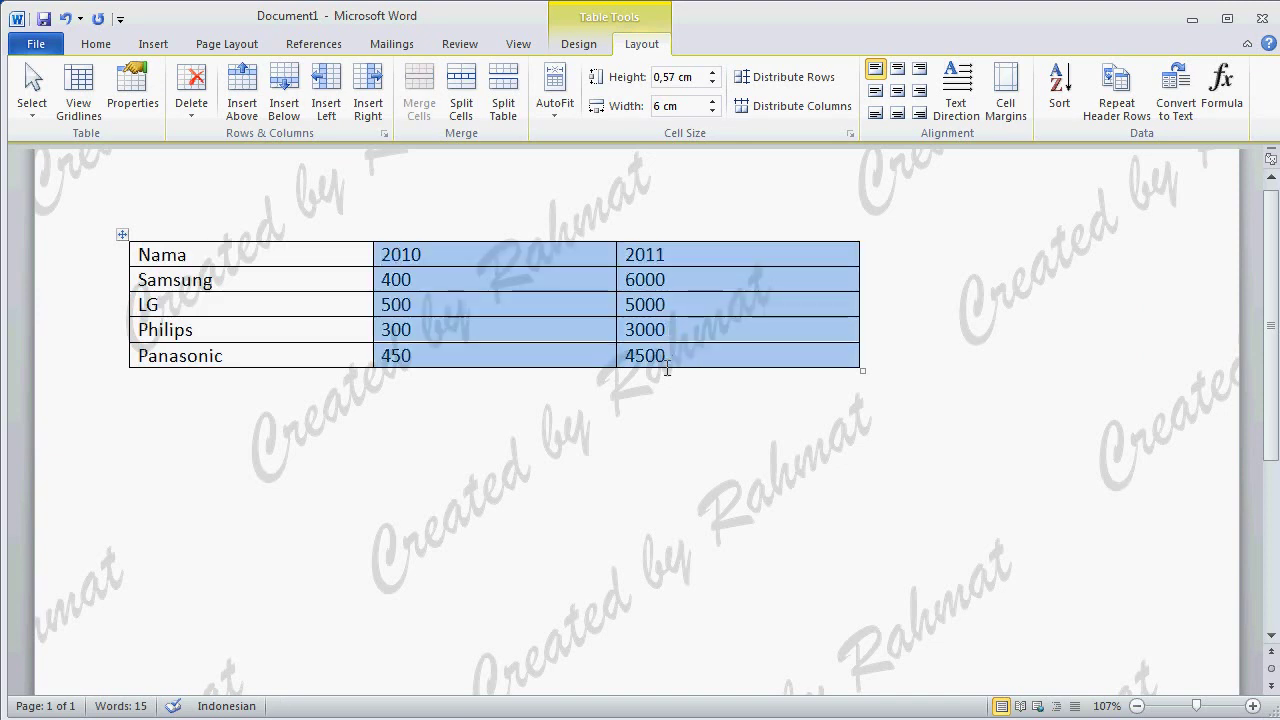
Step: Center the 2010 and 2011 figures and apply the Medium Grid 3 - Accent 2 table style
{"action": "left_click", "coordinate": [96, 44]}
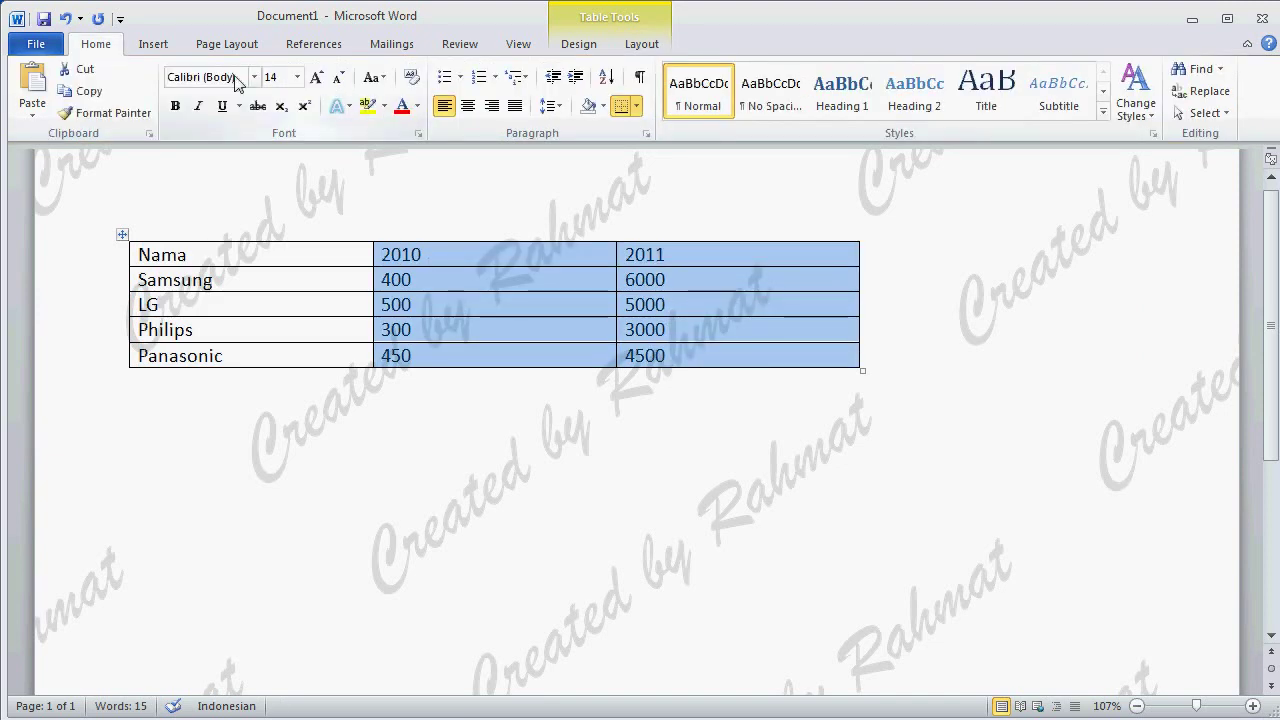
{"action": "left_click", "coordinate": [467, 106]}
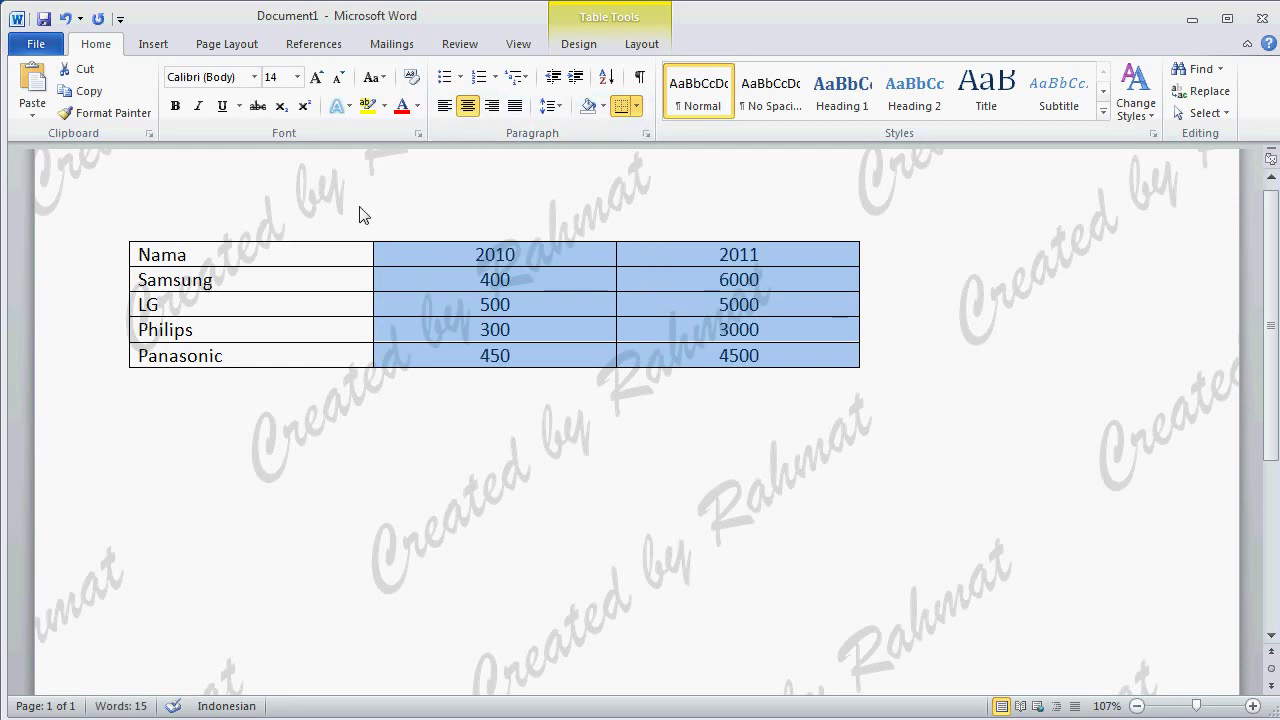
{"action": "left_click", "coordinate": [122, 235]}
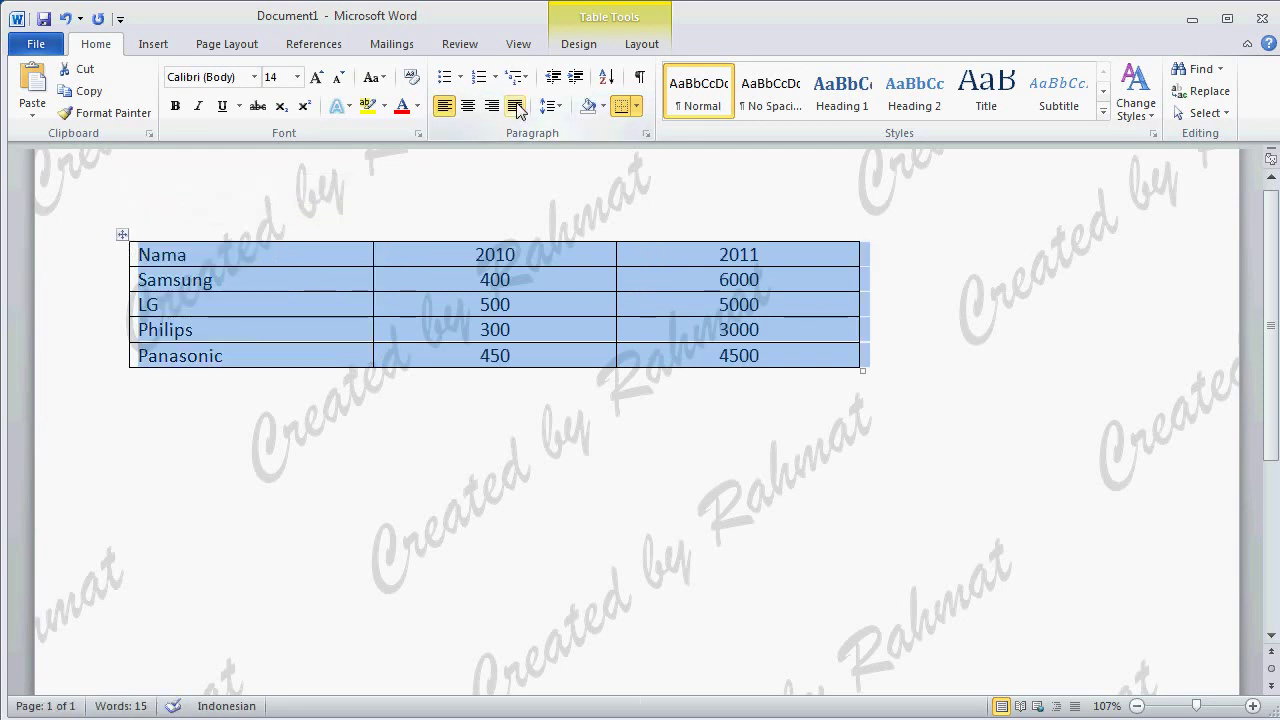
{"action": "left_click", "coordinate": [578, 44]}
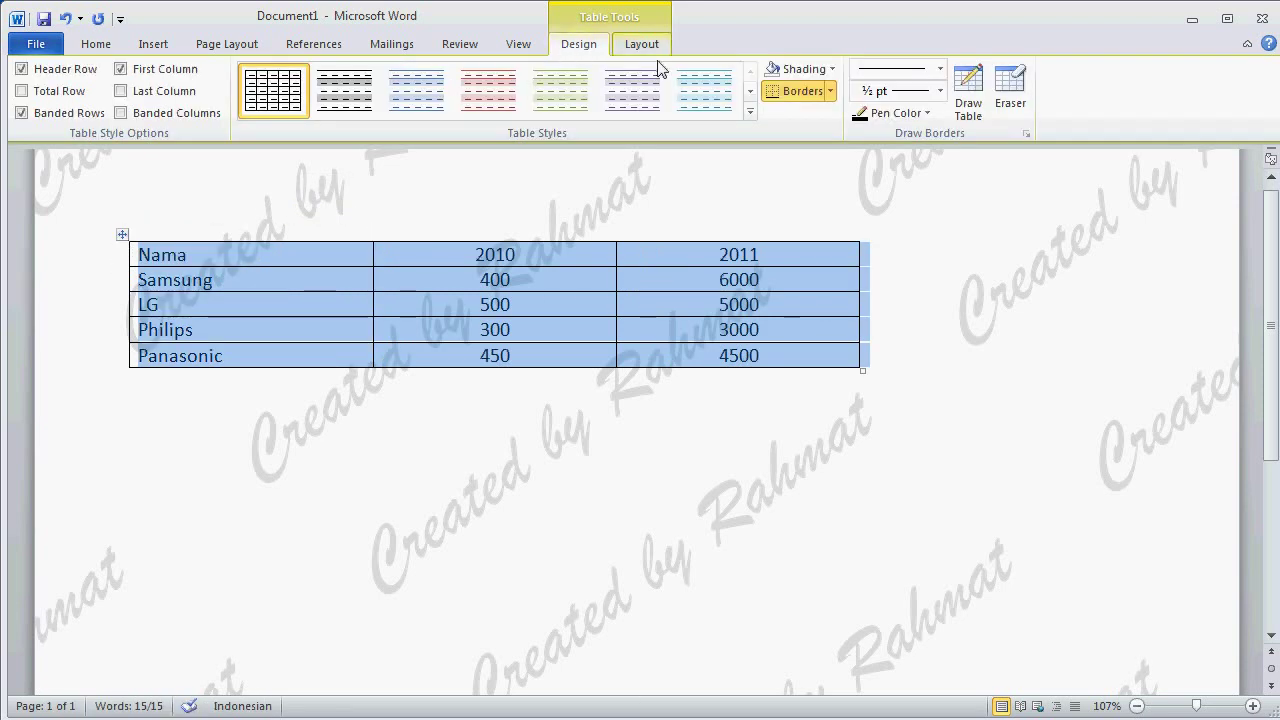
{"action": "left_click", "coordinate": [752, 118]}
{"action": "scroll", "coordinate": [752, 574], "scroll_direction": "down", "scroll_amount": 3}
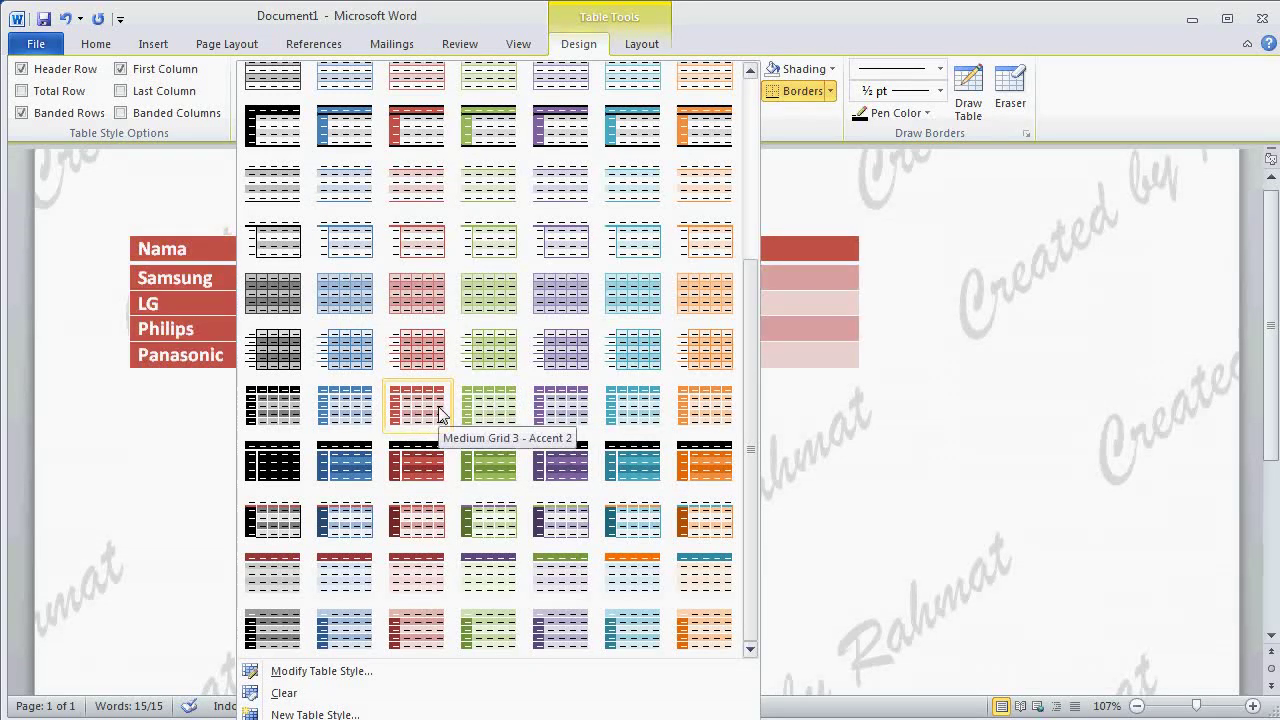
{"action": "left_click", "coordinate": [440, 414]}
{"action": "left_click", "coordinate": [600, 430]}
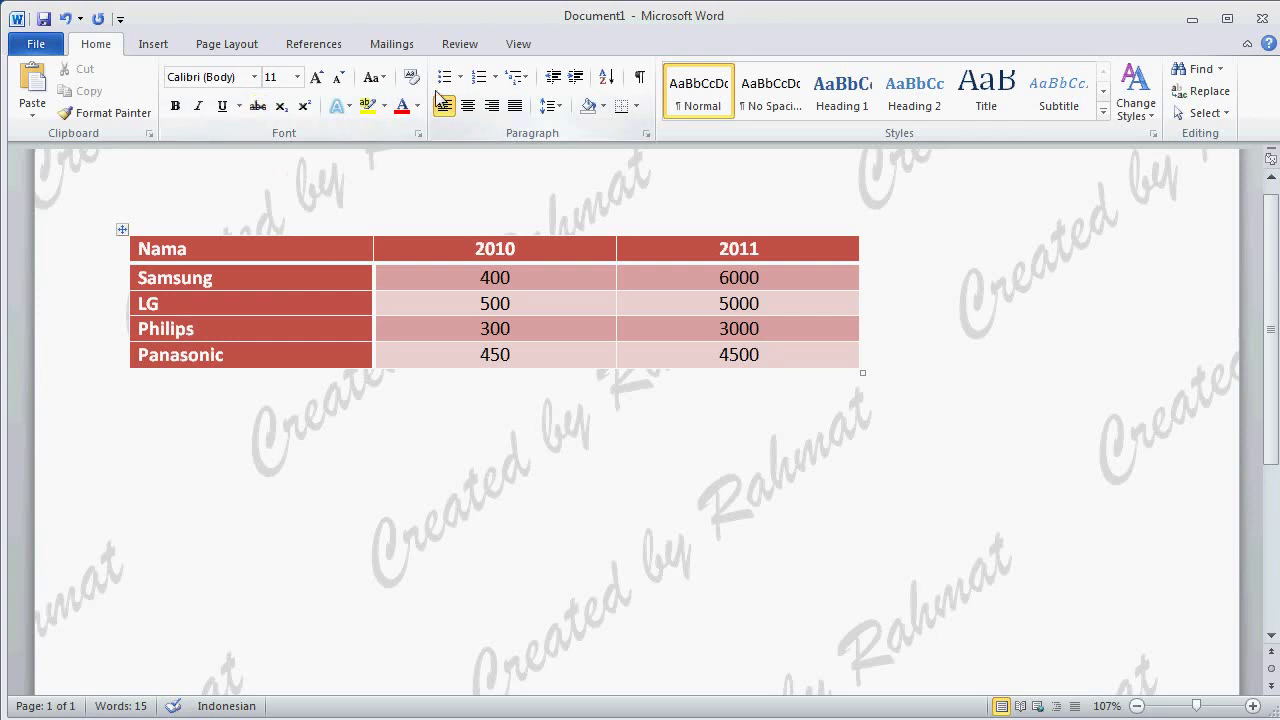
Step: Check the Zoom settings without changing them, then create a new blank document, Document9
{"action": "left_click", "coordinate": [518, 44]}
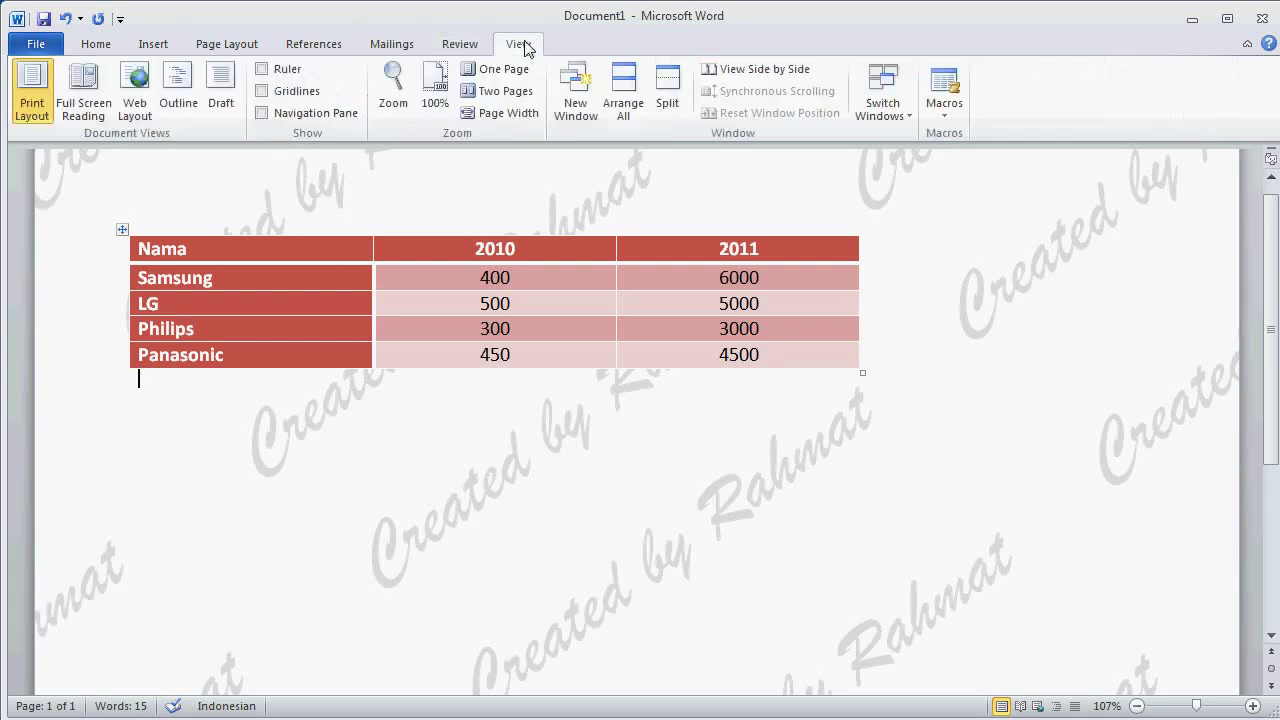
{"action": "left_click", "coordinate": [403, 110]}
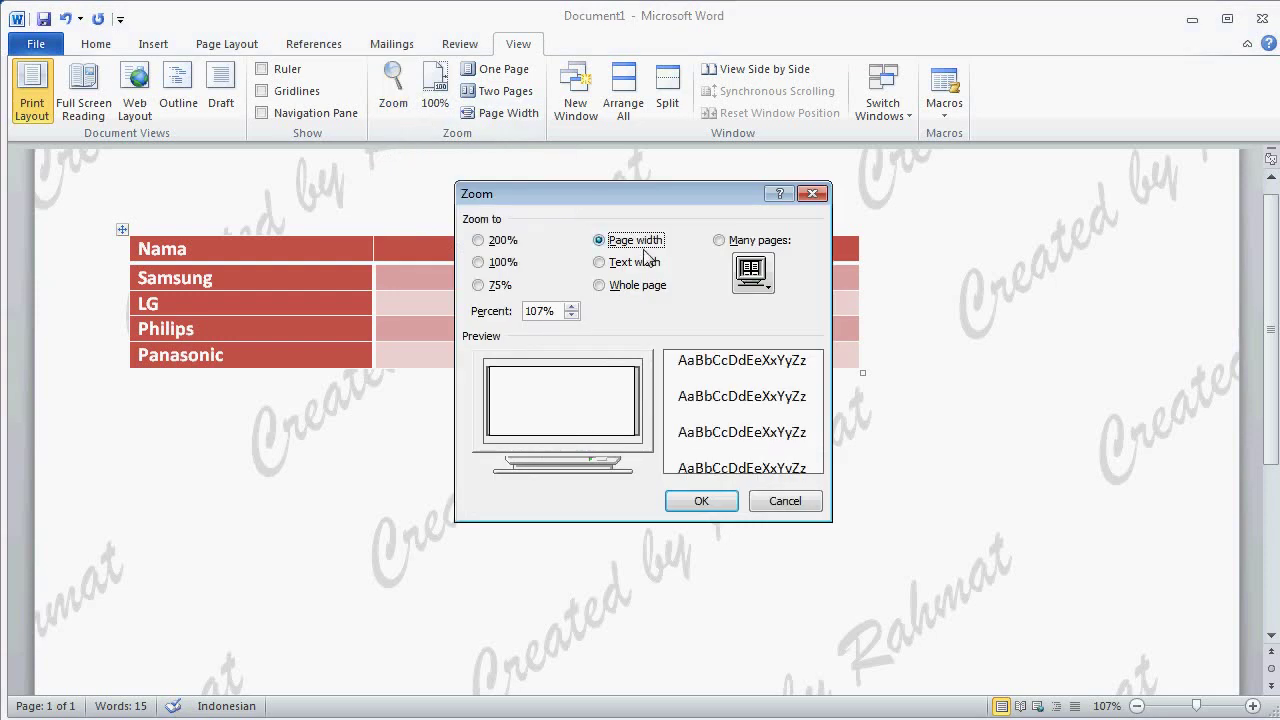
{"action": "left_click", "coordinate": [700, 501]}
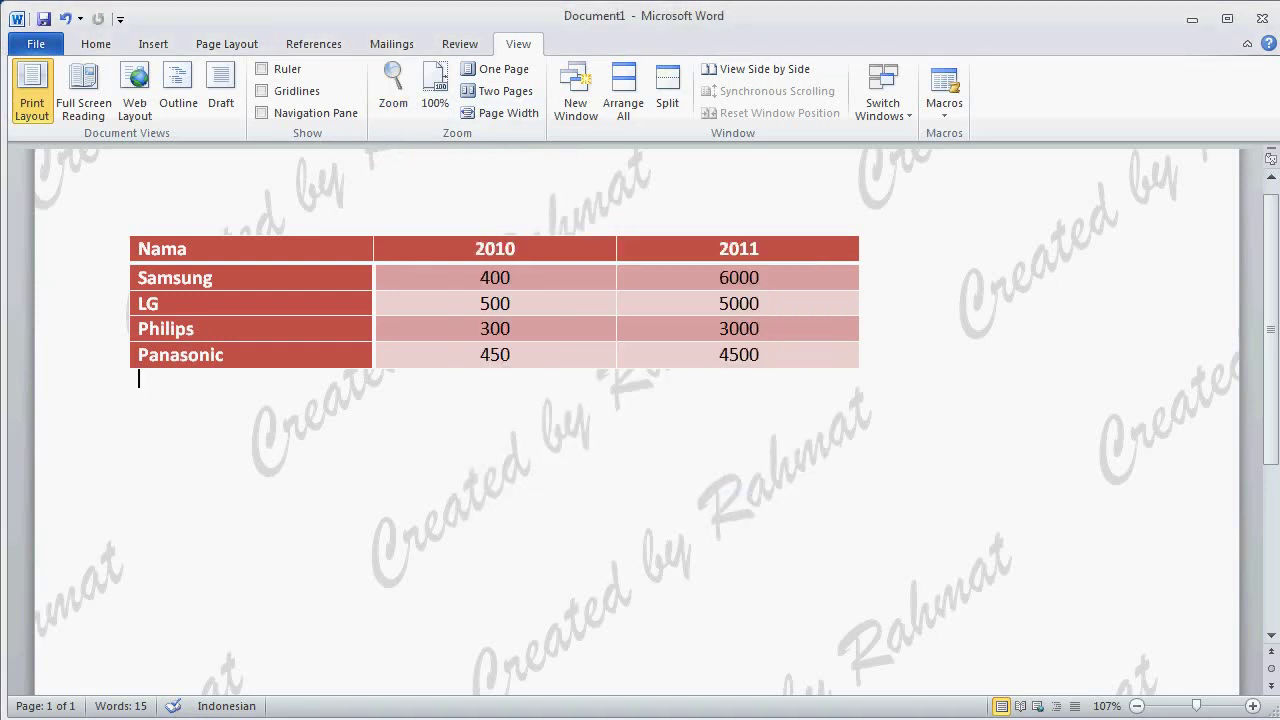
{"action": "left_click", "coordinate": [40, 44]}
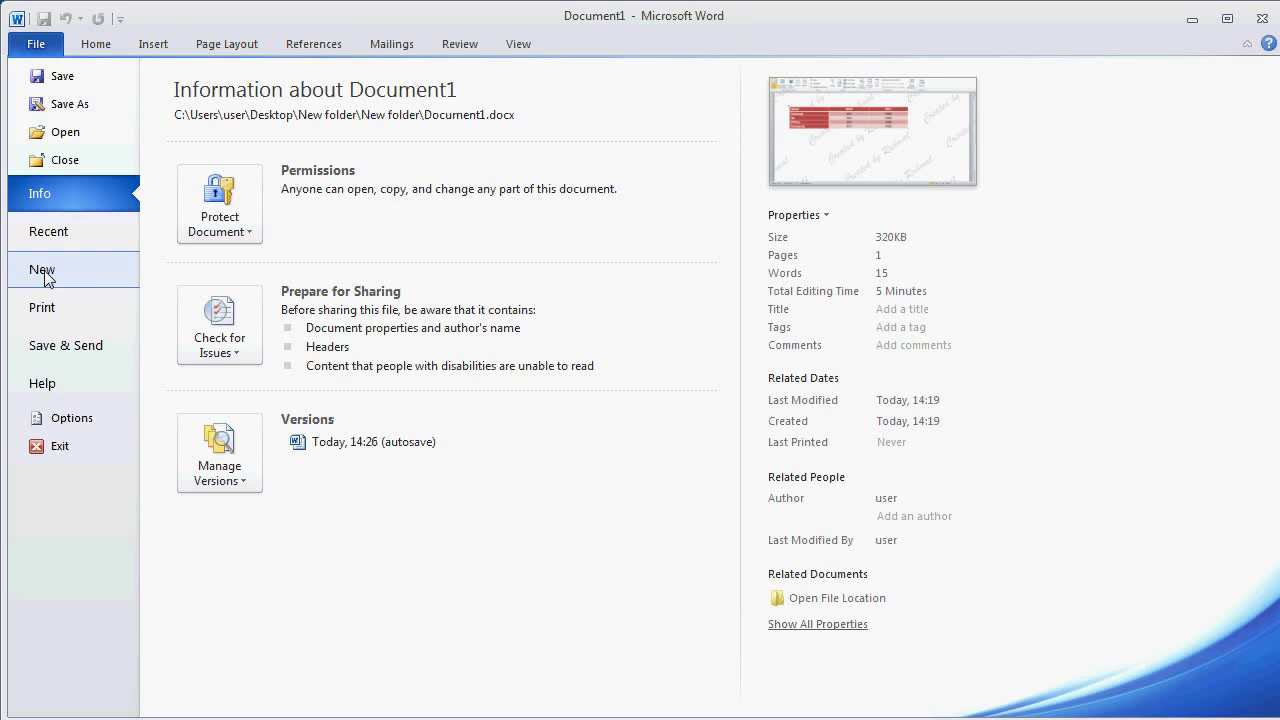
{"action": "left_click", "coordinate": [88, 52]}
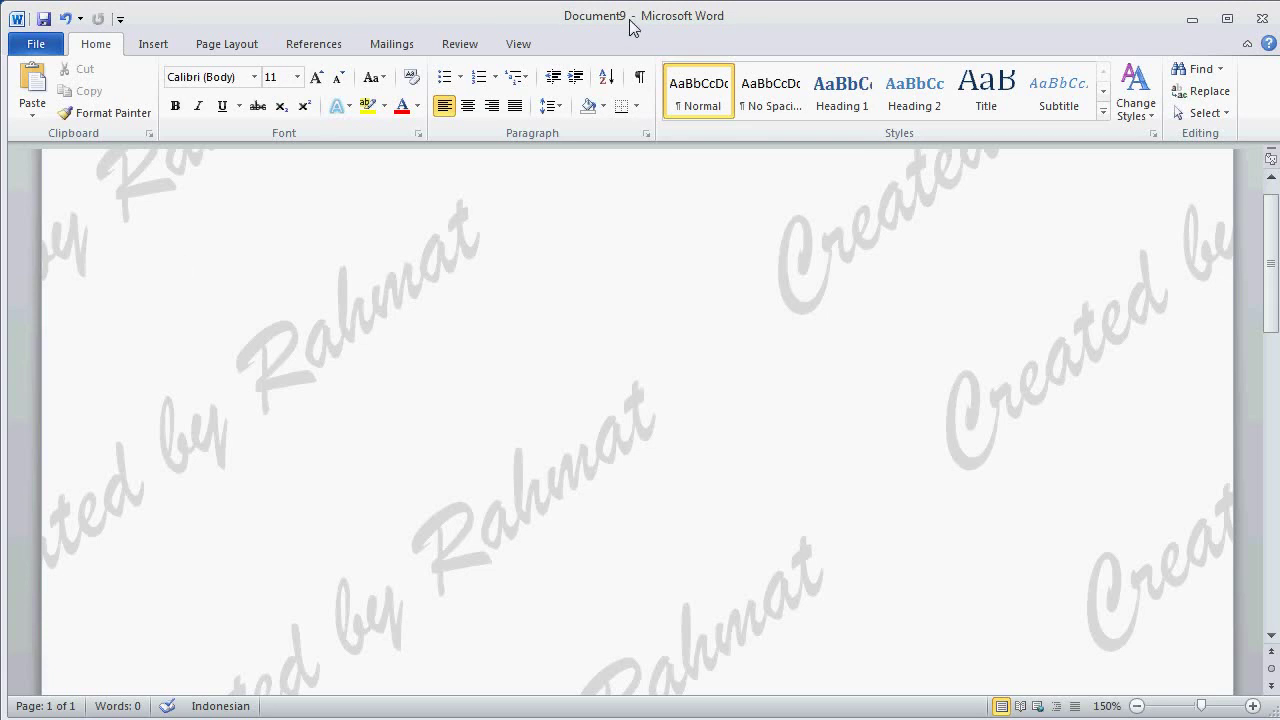
Step: Insert a screenshot of the Document1 window showing the red table
{"action": "left_click", "coordinate": [155, 50]}
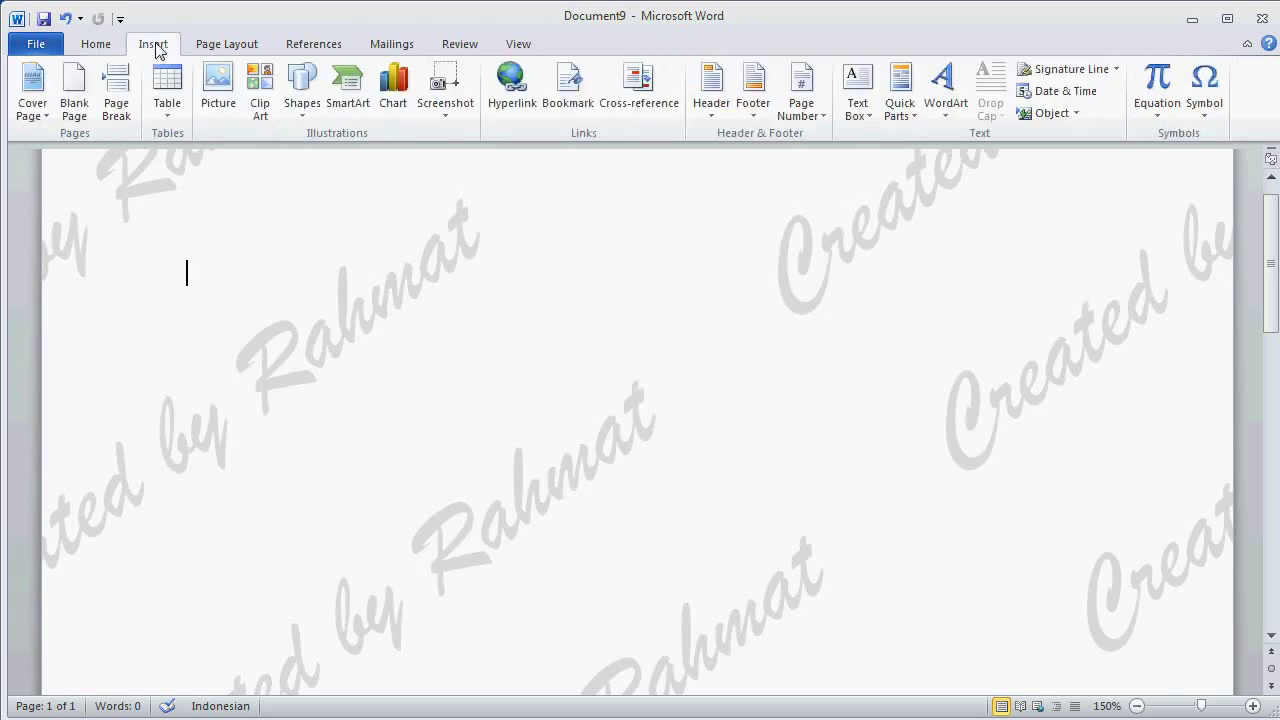
{"action": "left_click", "coordinate": [445, 115]}
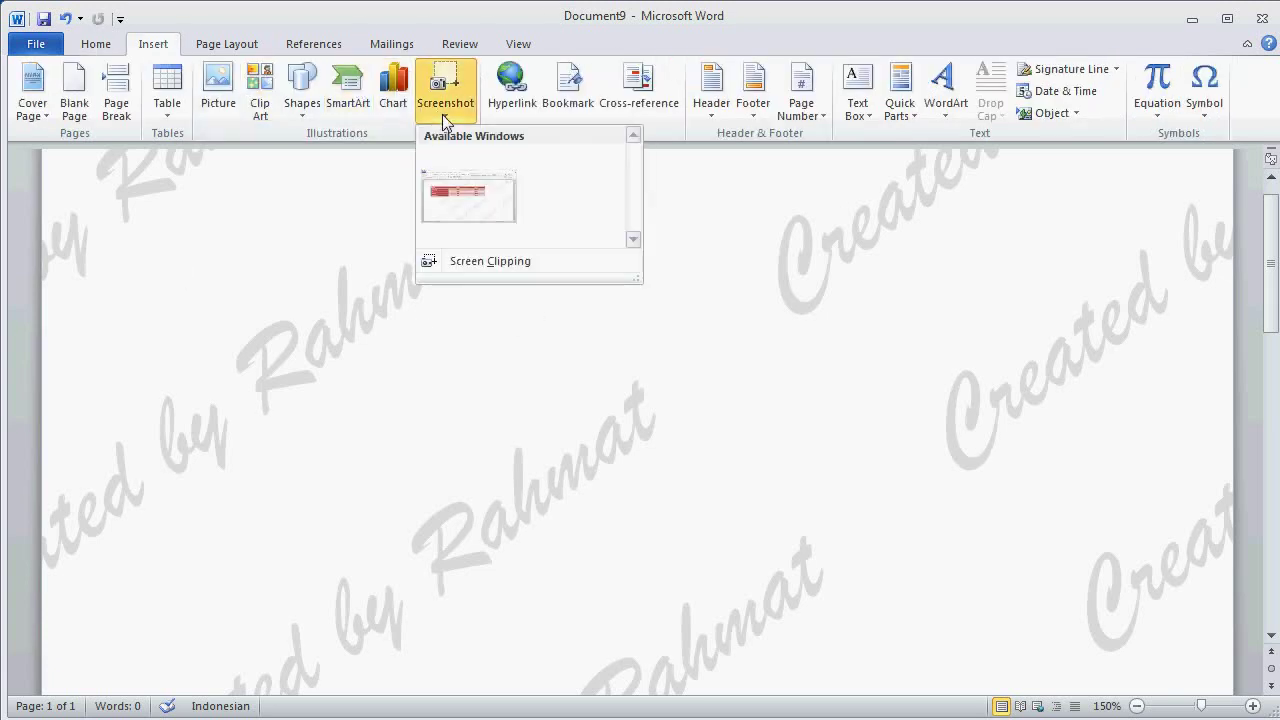
{"action": "left_click", "coordinate": [495, 207]}
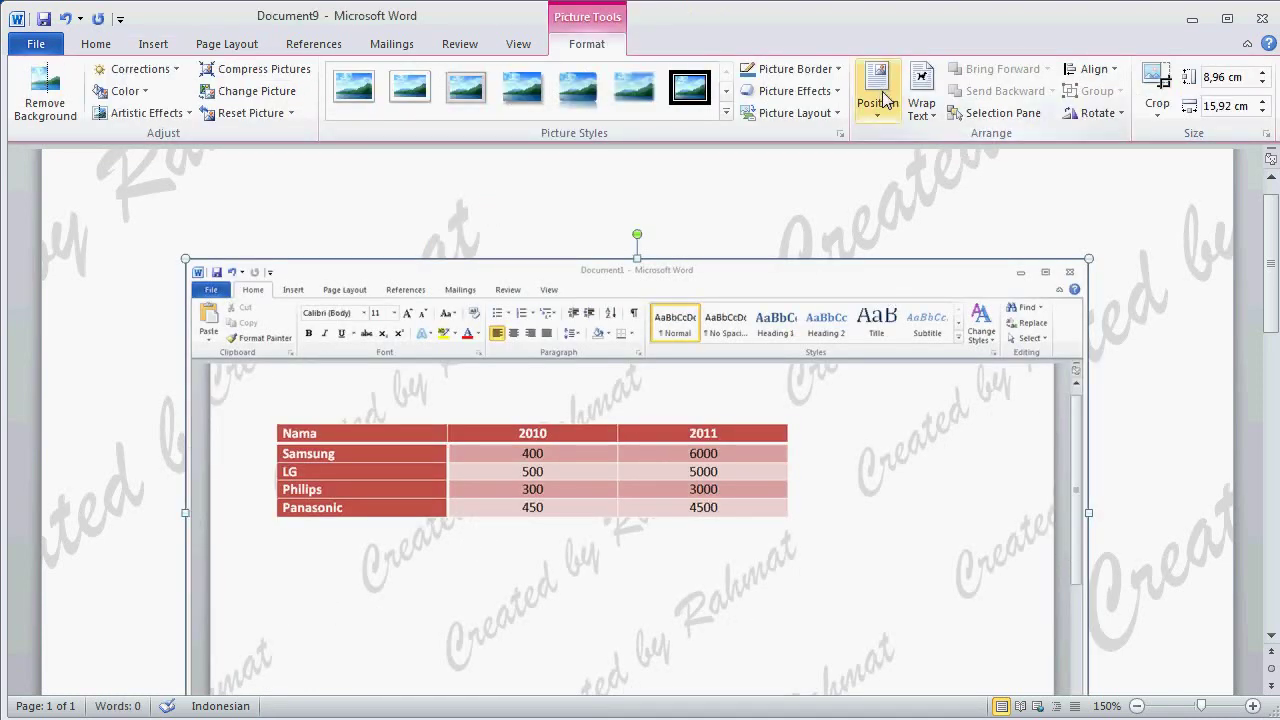
Step: Crop the screenshot's top toolbar and the empty area below the table
{"action": "left_click", "coordinate": [1155, 100]}
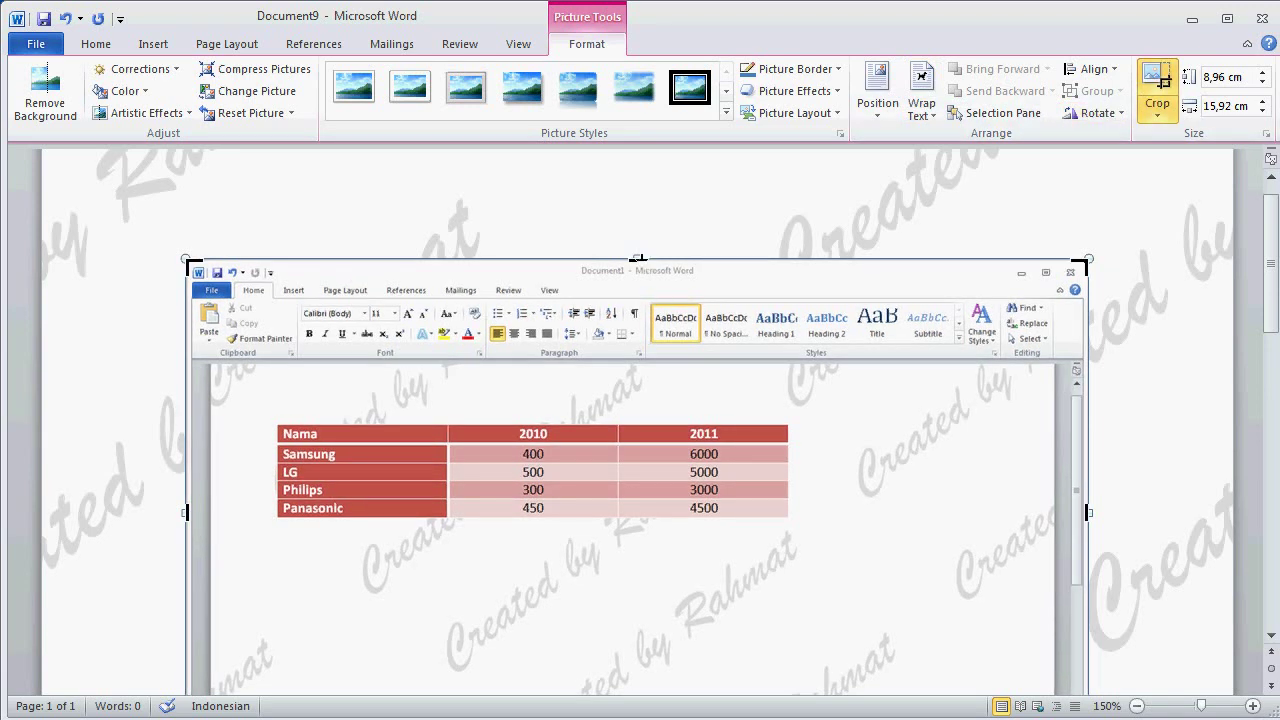
{"action": "left_click_drag", "start_coordinate": [638, 258], "coordinate": [594, 421]}
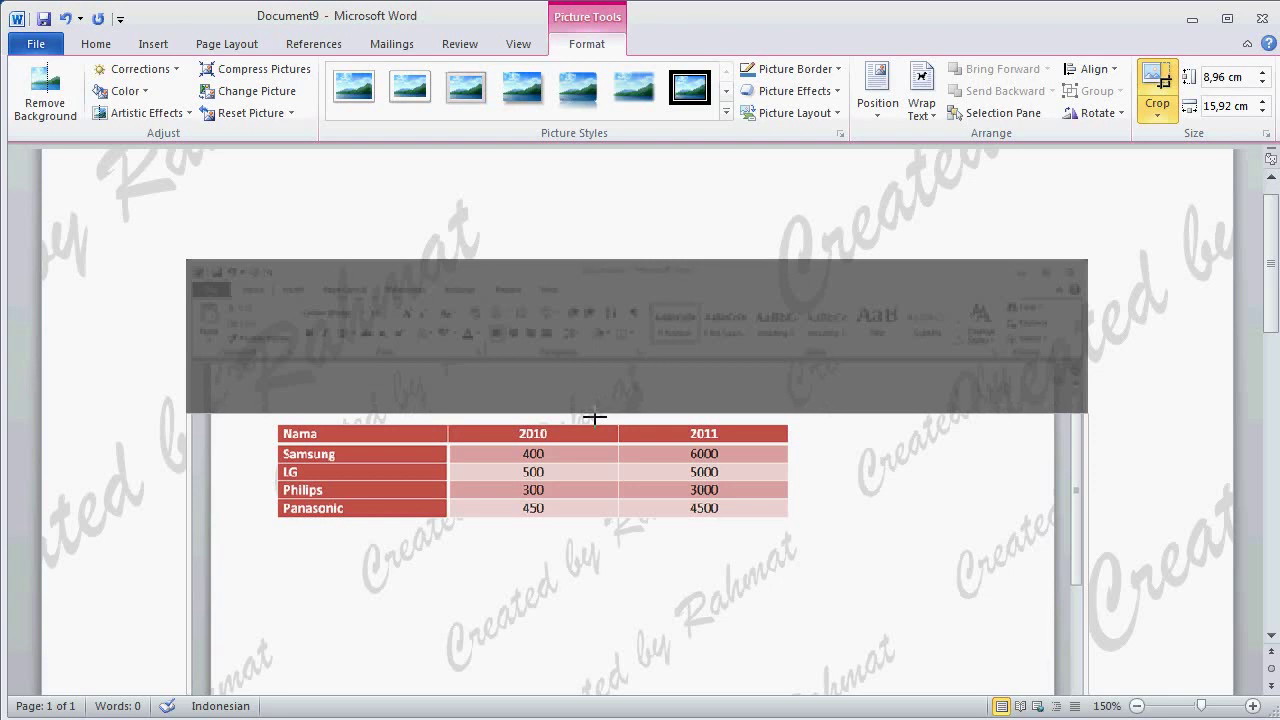
{"action": "left_click_drag", "start_coordinate": [594, 420], "coordinate": [596, 424]}
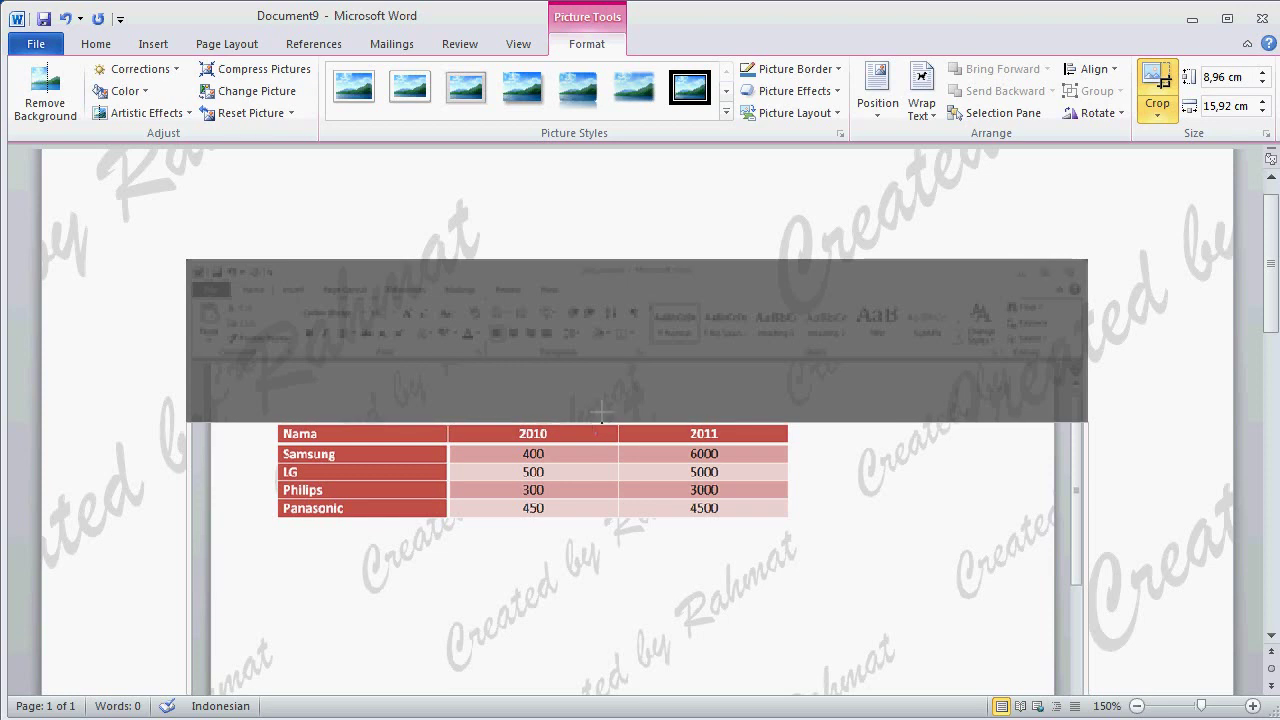
{"action": "left_click_drag", "start_coordinate": [602, 413], "coordinate": [597, 425]}
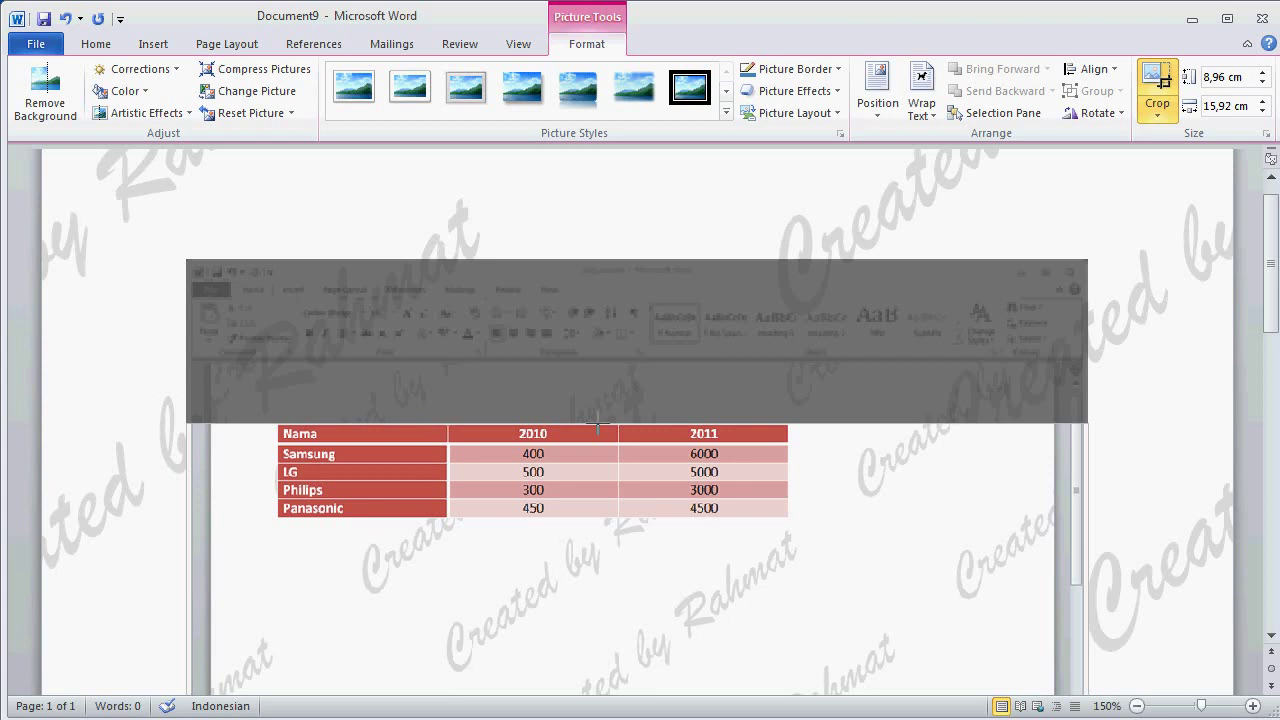
{"action": "left_click_drag", "start_coordinate": [598, 424], "coordinate": [596, 423]}
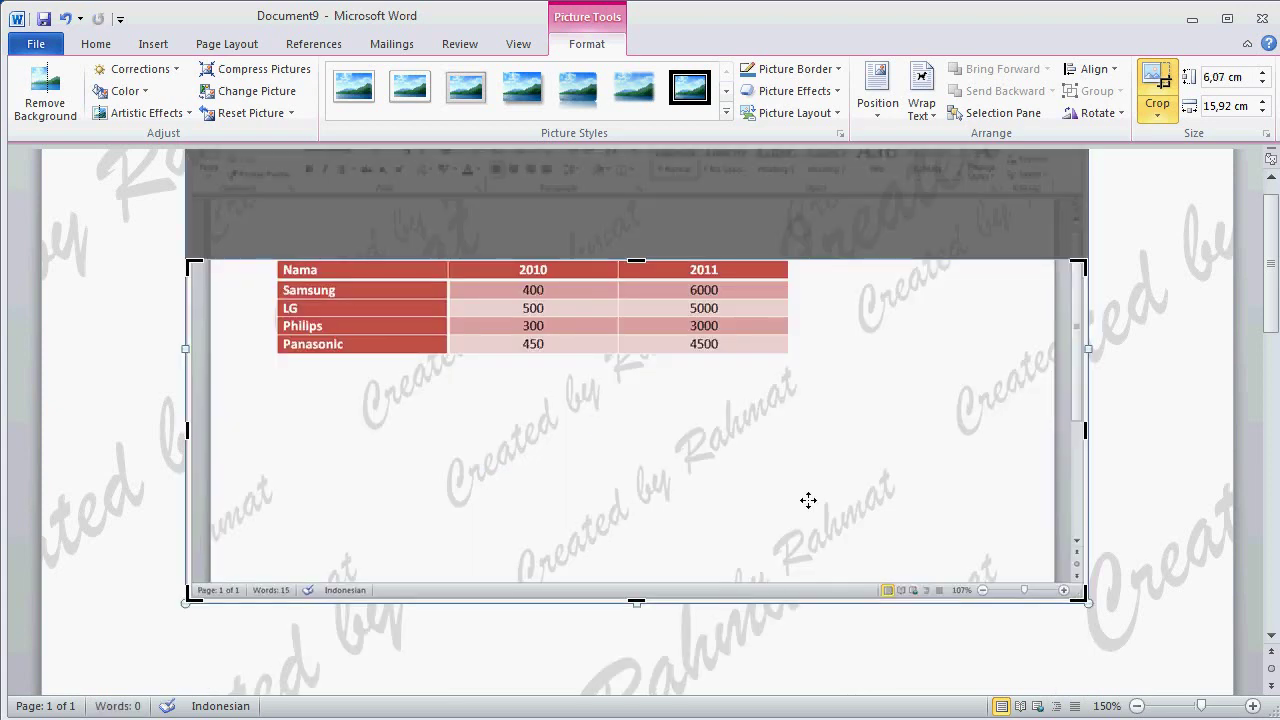
{"action": "left_click_drag", "start_coordinate": [637, 602], "coordinate": [748, 351]}
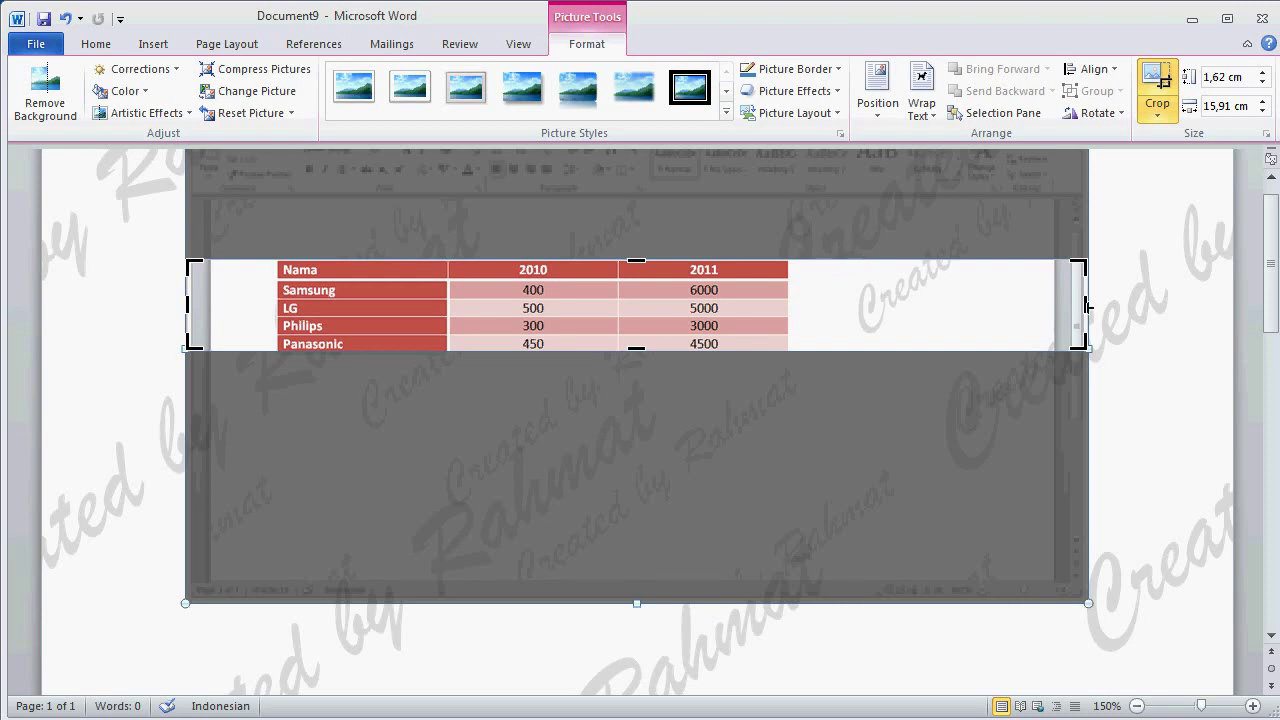
Step: Trim the remaining right, top and left margins to the table's edges
{"action": "left_click_drag", "start_coordinate": [1086, 305], "coordinate": [781, 341]}
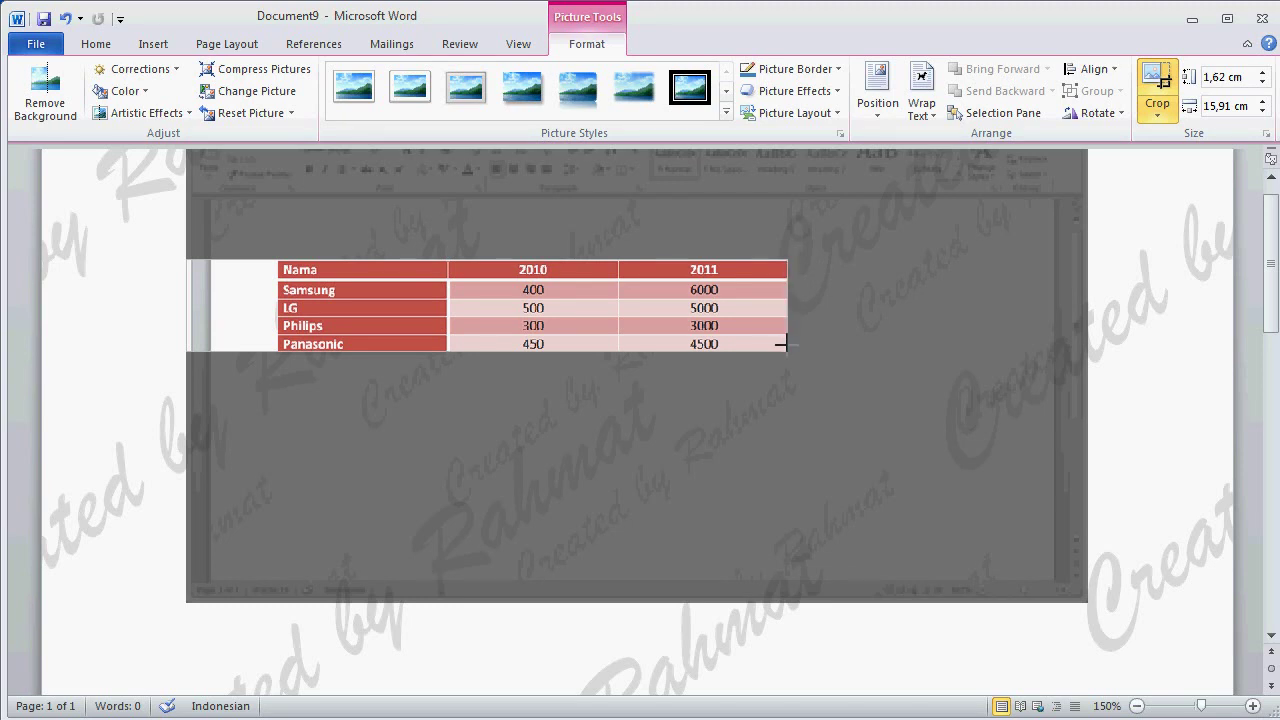
{"action": "left_click_drag", "start_coordinate": [781, 343], "coordinate": [784, 343]}
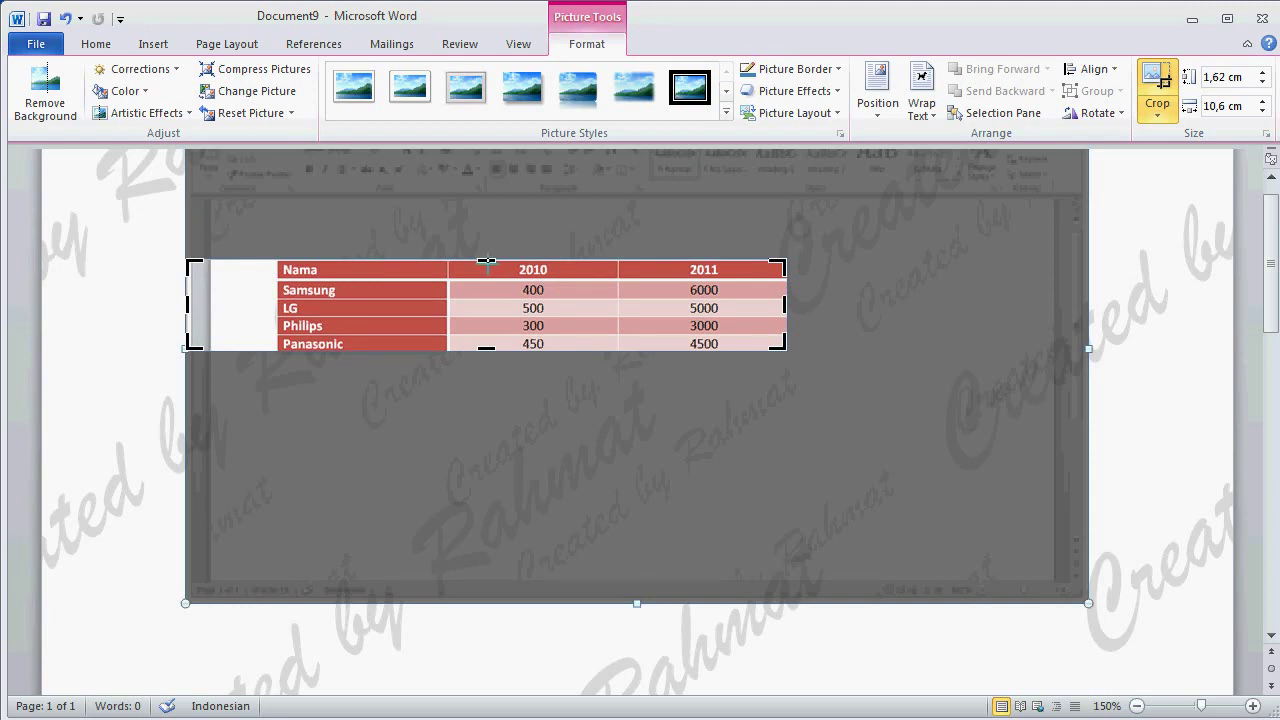
{"action": "left_click_drag", "start_coordinate": [486, 262], "coordinate": [496, 260]}
{"action": "left_click_drag", "start_coordinate": [187, 303], "coordinate": [272, 258]}
Step: Finish cropping and switch the page to landscape orientation
{"action": "left_click", "coordinate": [796, 463]}
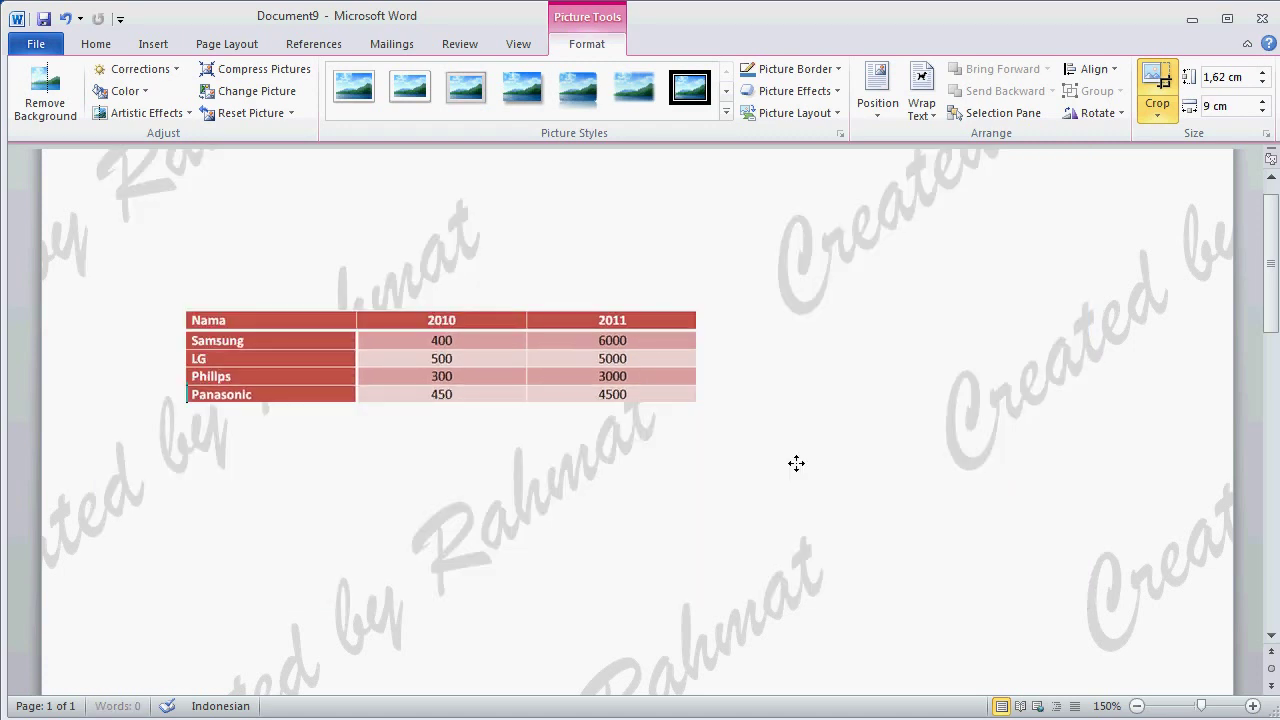
{"action": "left_click", "coordinate": [654, 357]}
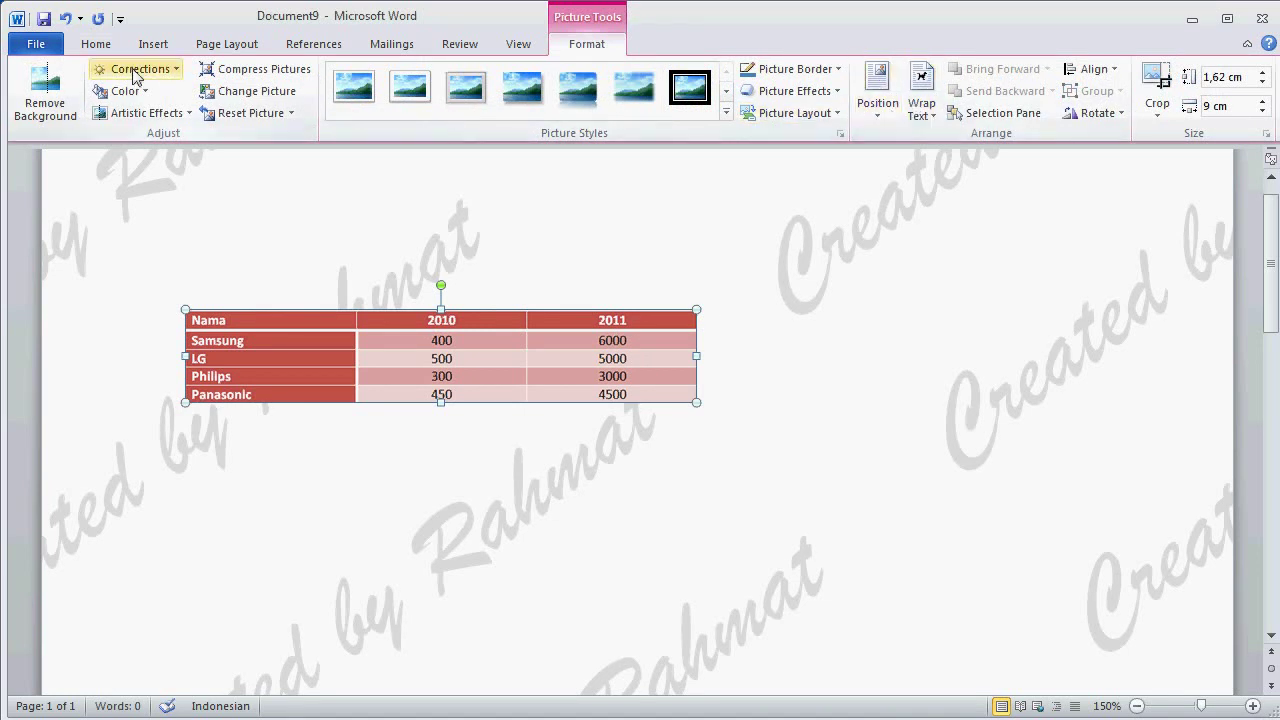
{"action": "left_click", "coordinate": [212, 44]}
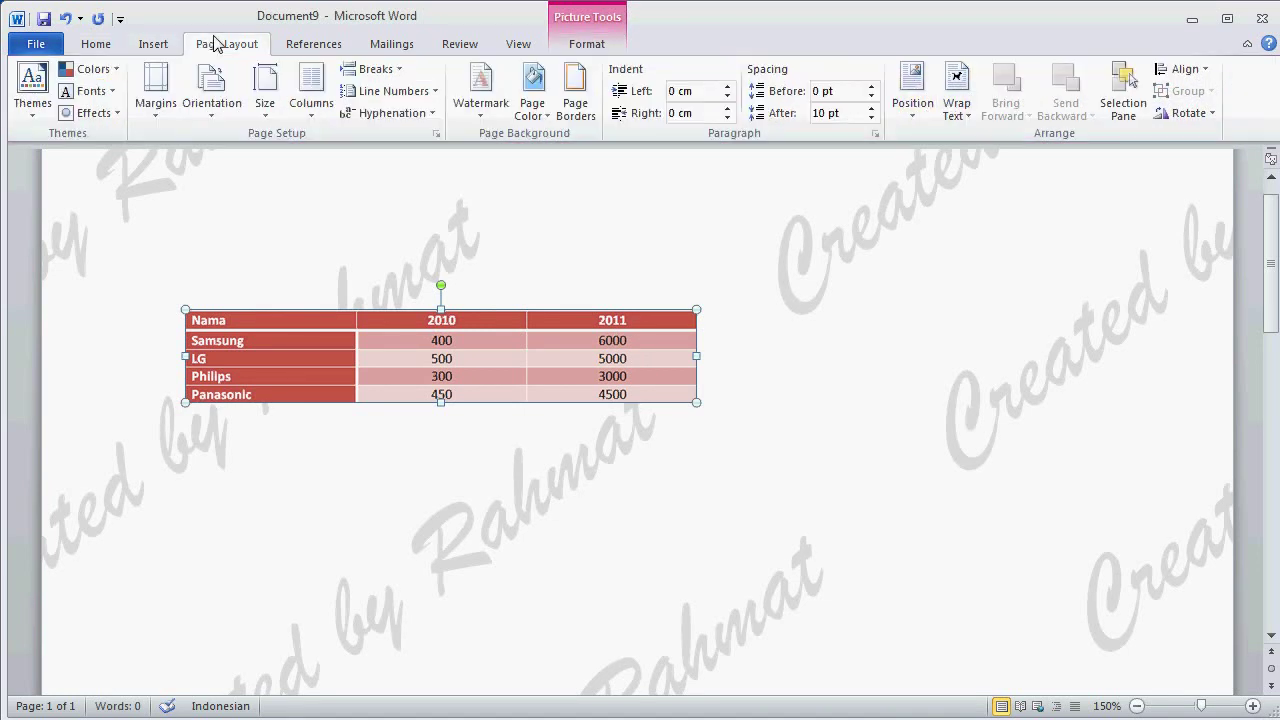
{"action": "left_click", "coordinate": [207, 112]}
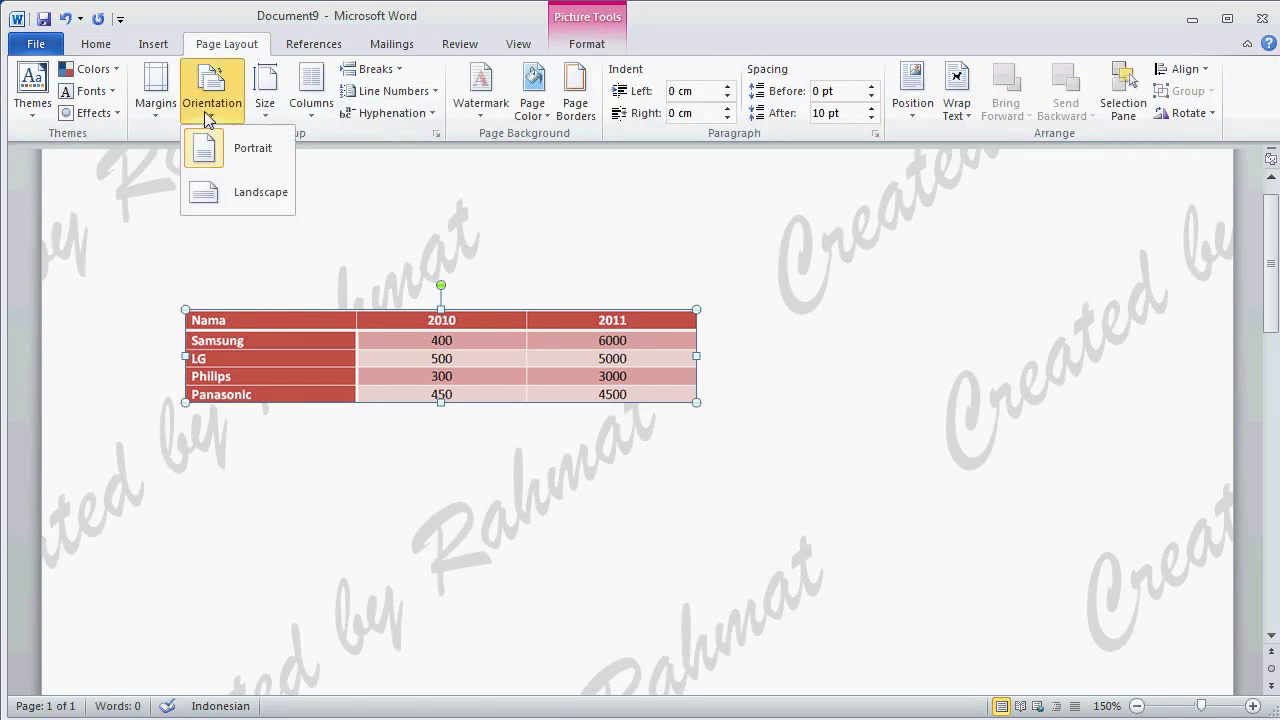
{"action": "left_click", "coordinate": [257, 195]}
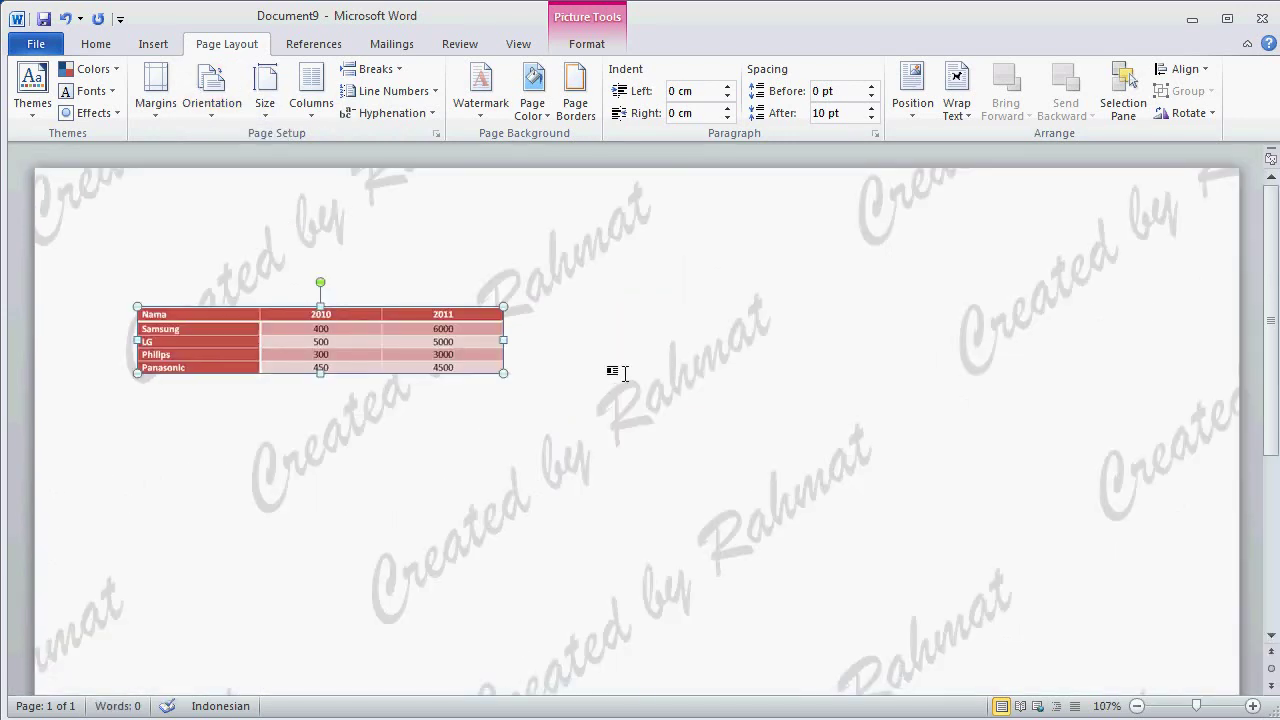
Step: Set the table picture's text wrapping to Through
{"action": "left_click", "coordinate": [586, 44]}
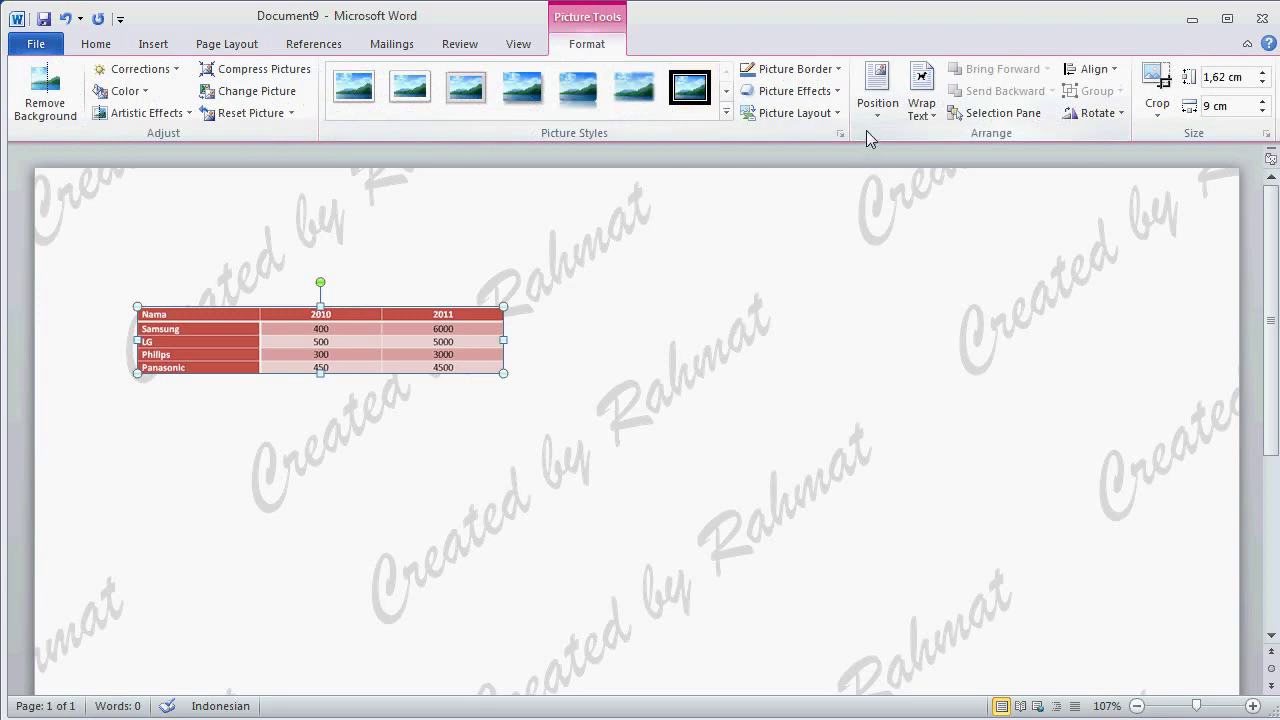
{"action": "left_click", "coordinate": [737, 377]}
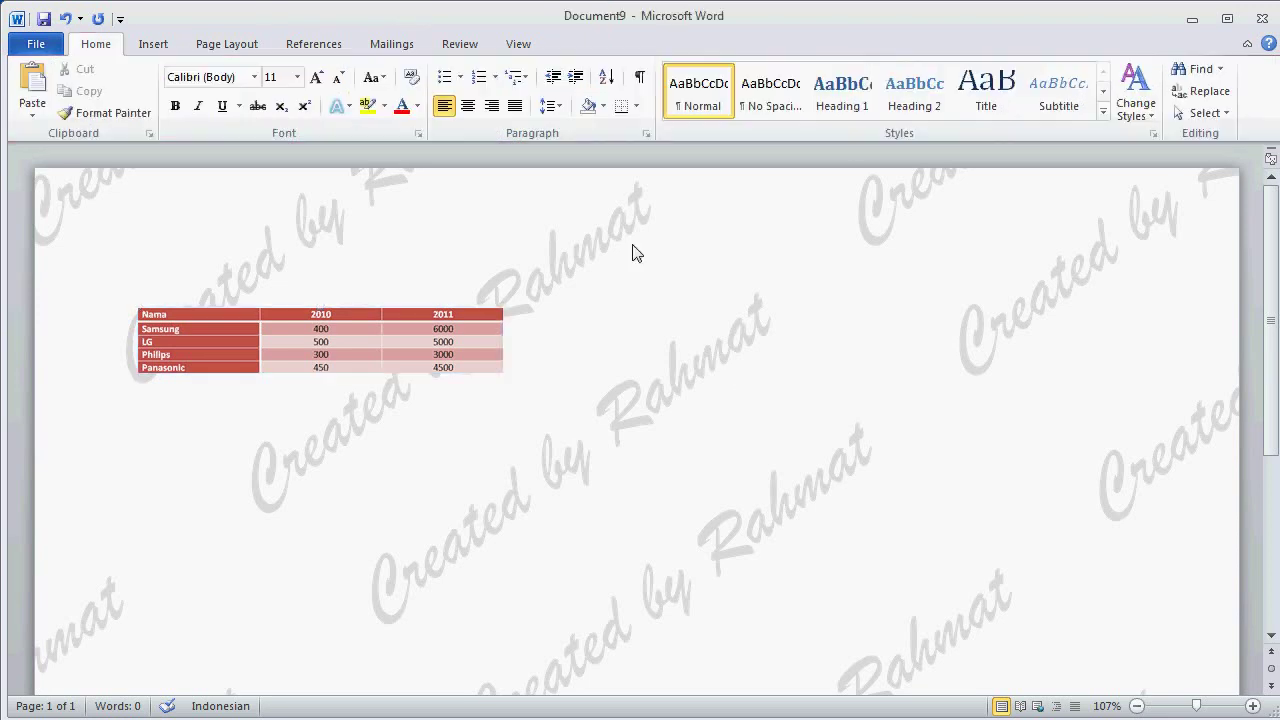
{"action": "left_click", "coordinate": [393, 360]}
{"action": "left_click", "coordinate": [921, 110]}
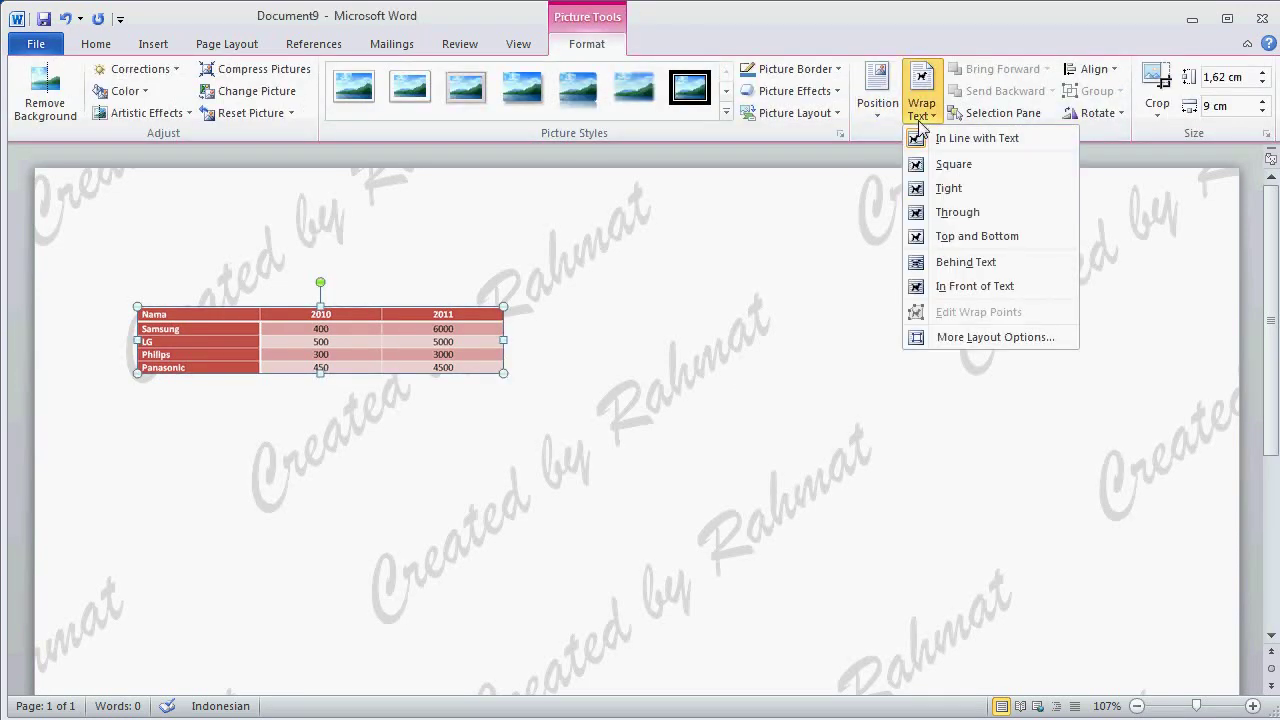
{"action": "left_click", "coordinate": [975, 212]}
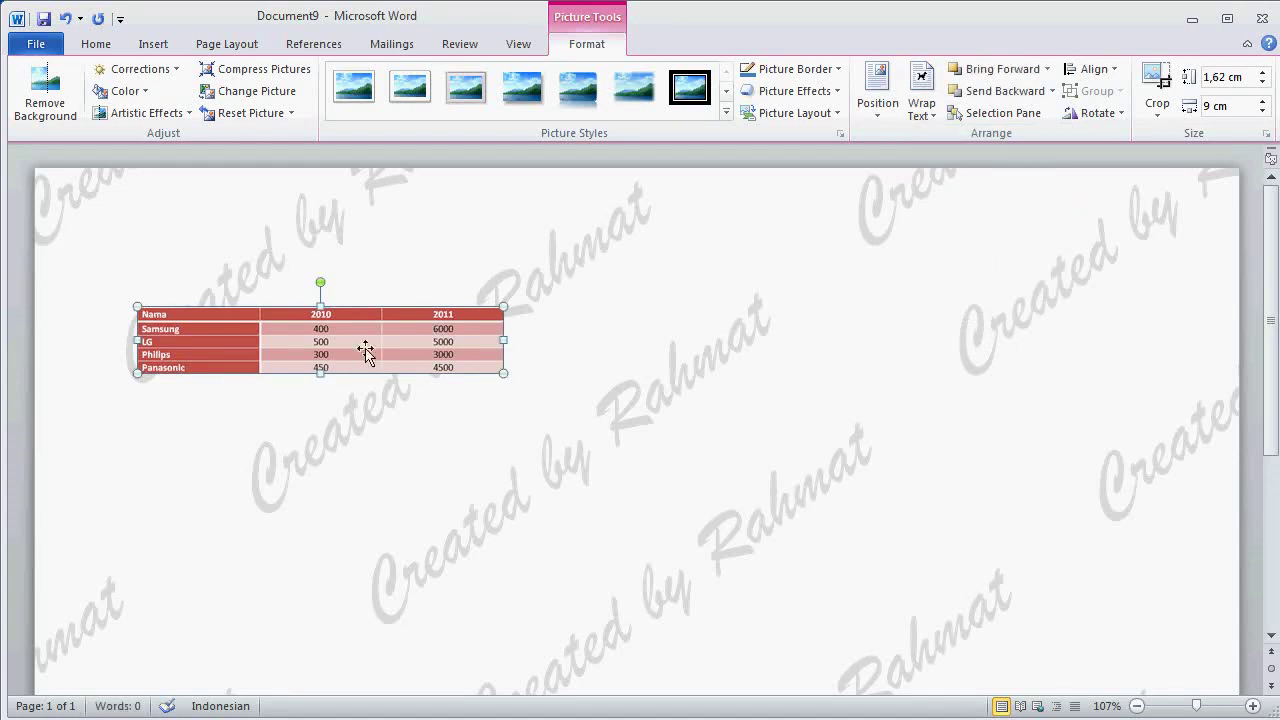
Step: Move the table picture right and apply the first top bevel preset
{"action": "mouse_move", "coordinate": [364, 343]}
{"action": "left_mouse_down"}
{"action": "mouse_move", "coordinate": [469, 343]}
{"action": "mouse_move", "coordinate": [490, 328]}
{"action": "left_mouse_up"}
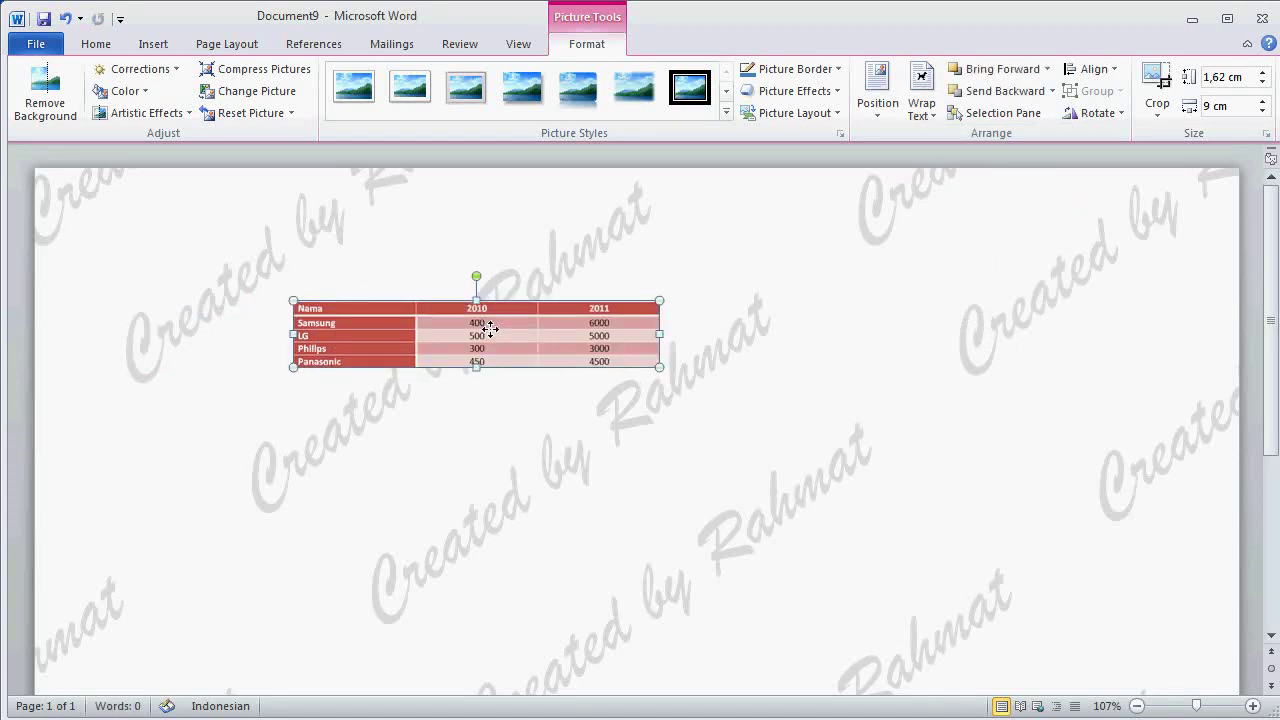
{"action": "left_click", "coordinate": [804, 93]}
{"action": "mouse_move", "coordinate": [818, 363]}
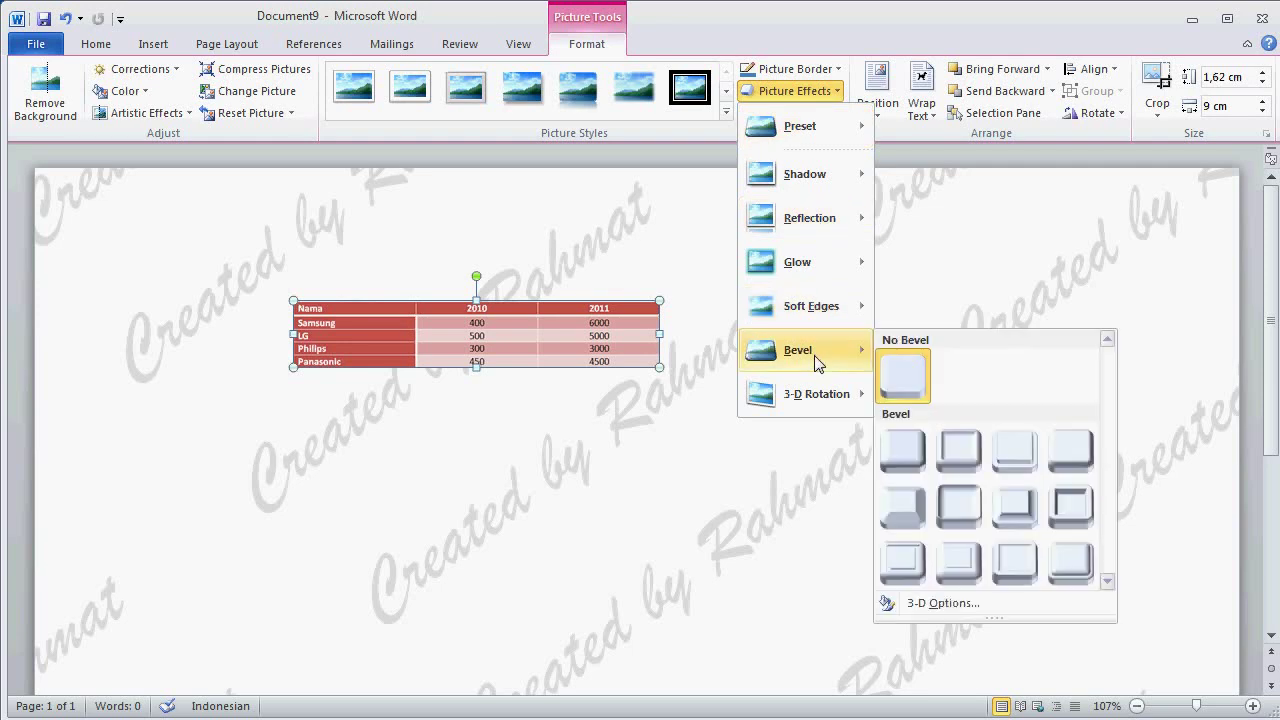
{"action": "left_click", "coordinate": [943, 603]}
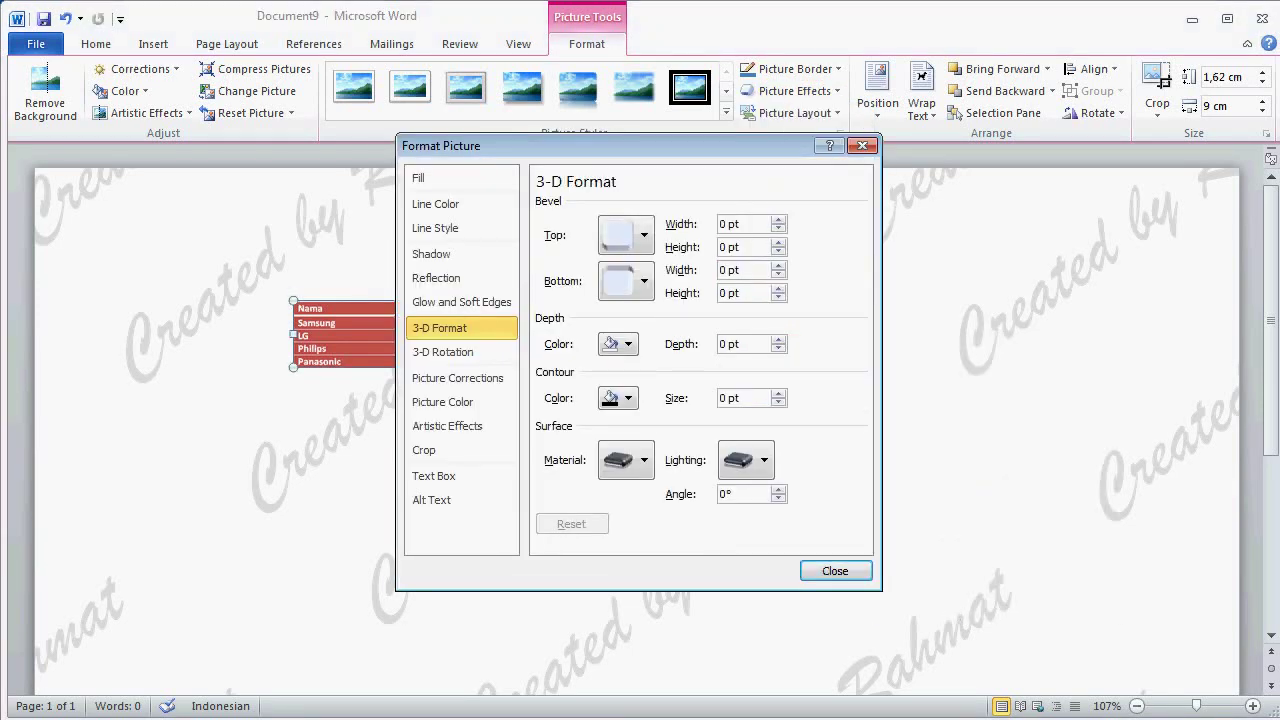
{"action": "left_click", "coordinate": [637, 235]}
{"action": "left_click", "coordinate": [645, 356]}
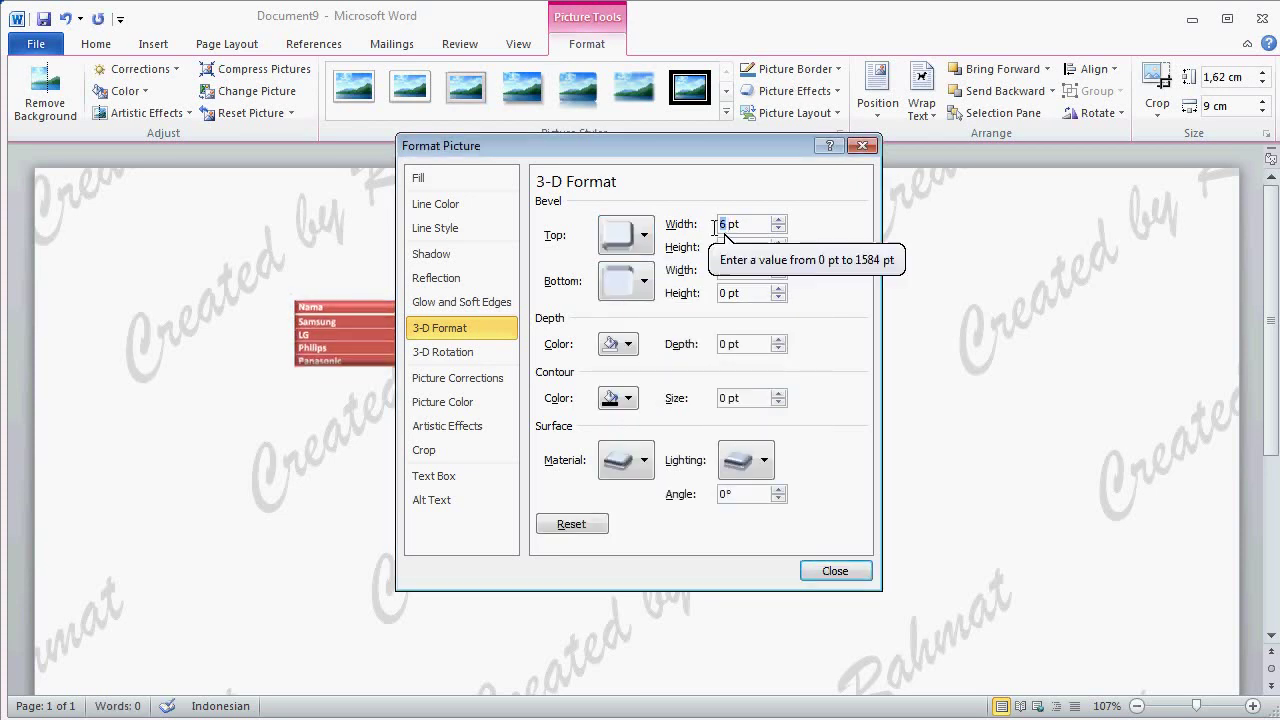
Step: Set the bevel to 20,5 pt wide and 7 pt high with a different surface material
{"action": "left_click_drag", "start_coordinate": [728, 224], "coordinate": [711, 229]}
{"action": "type", "text": "20"}
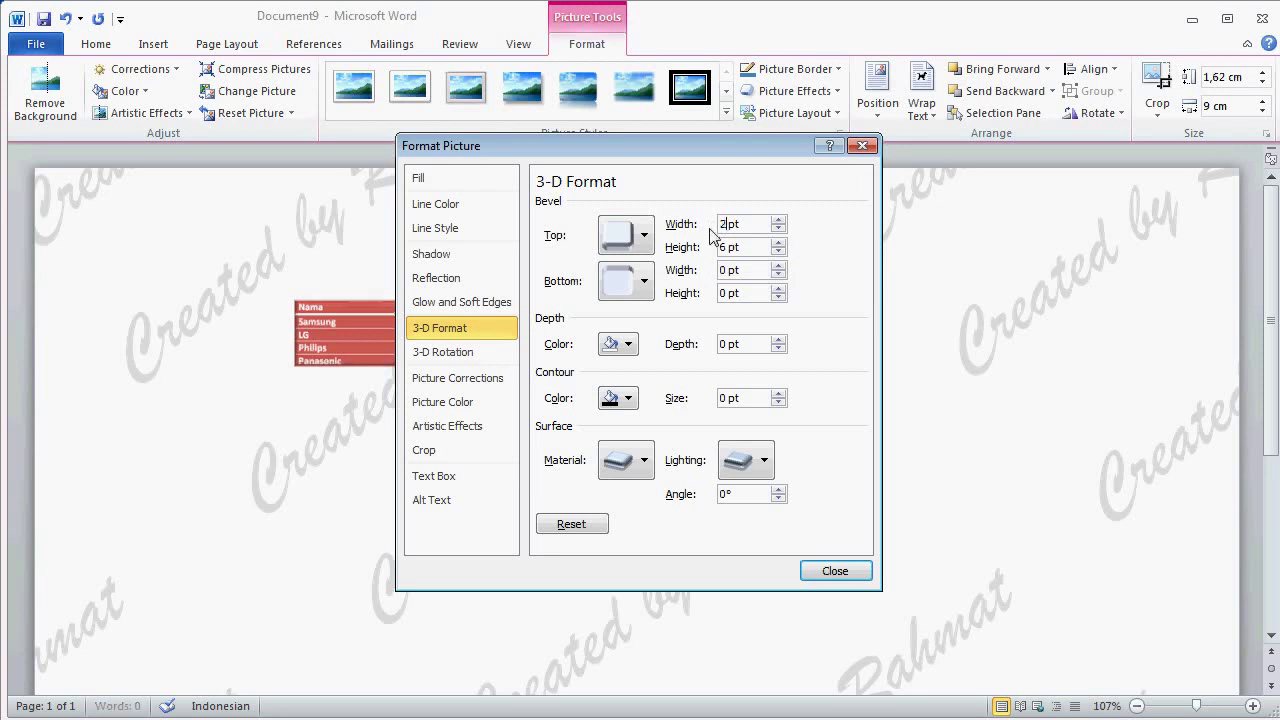
{"action": "type", "text": "5 "}
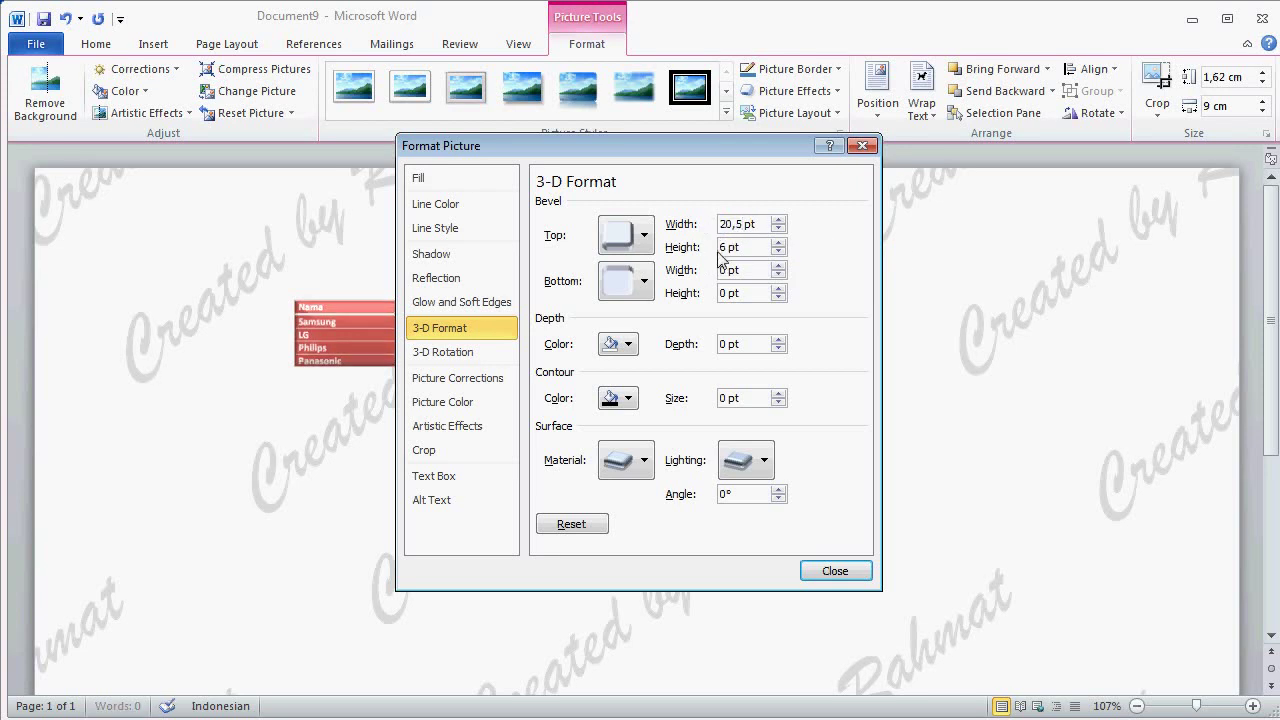
{"action": "type", "text": "7"}
{"action": "left_click", "coordinate": [630, 455]}
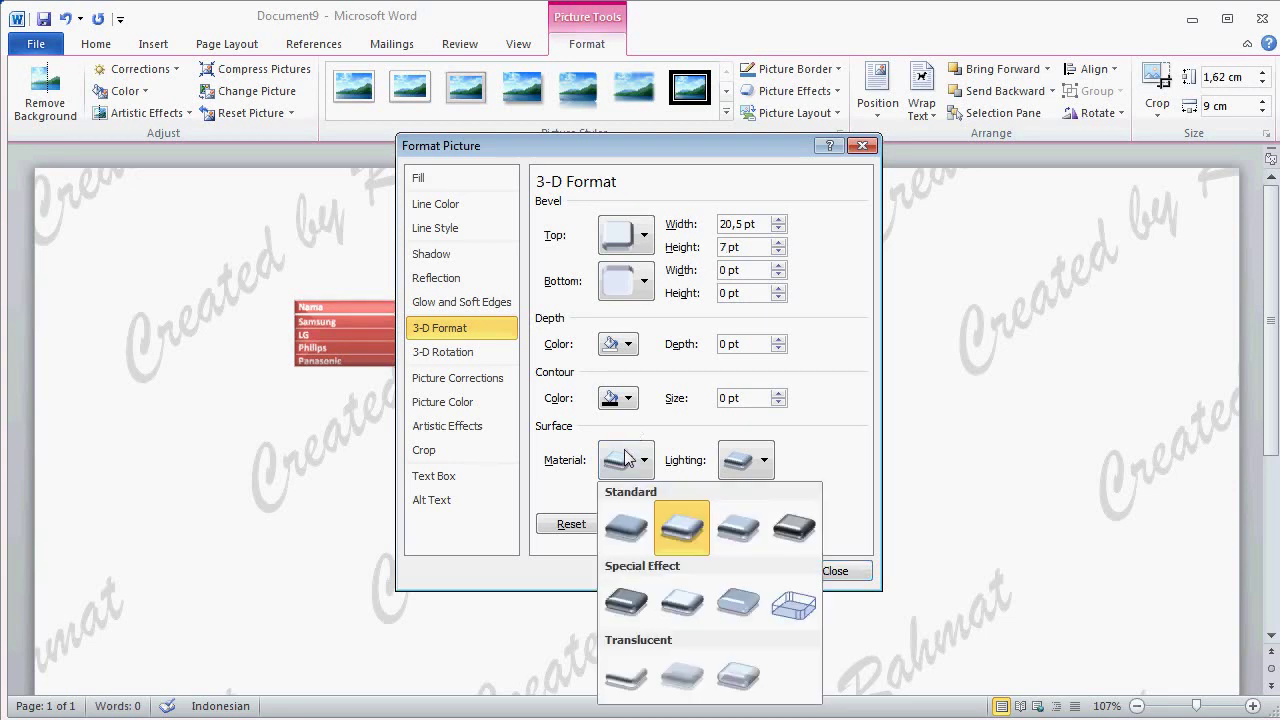
{"action": "left_click", "coordinate": [623, 520]}
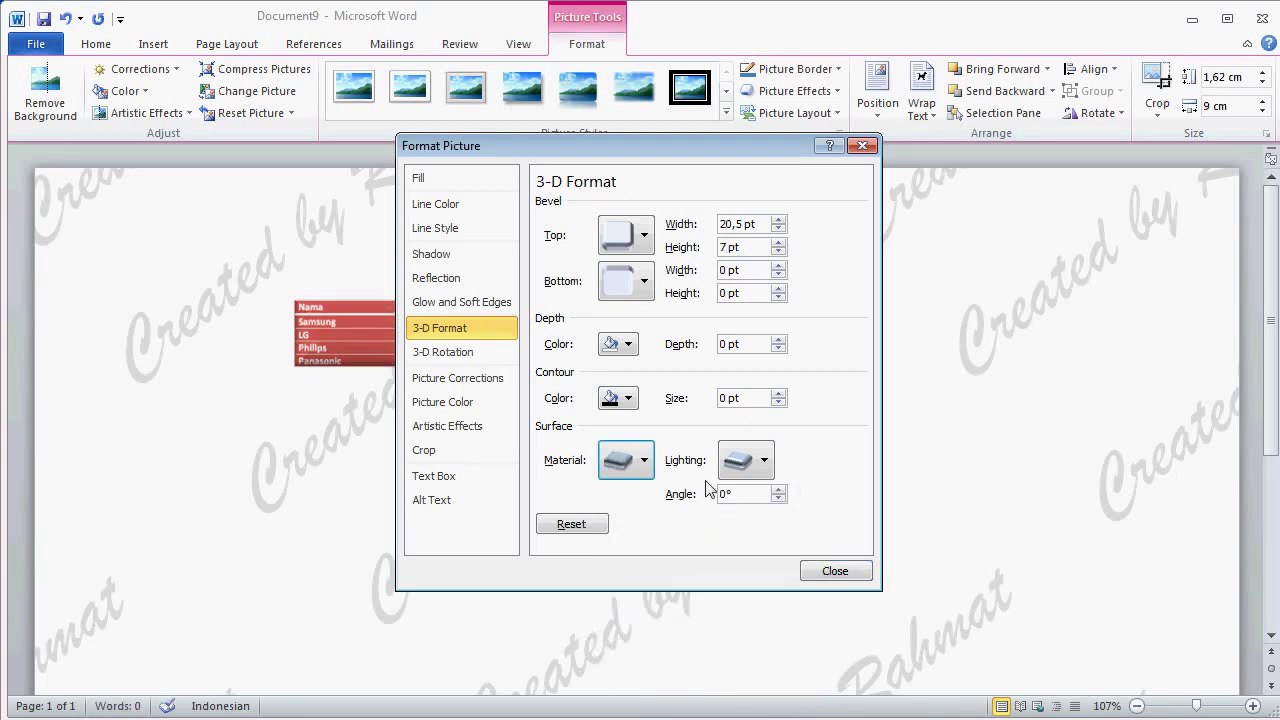
{"action": "left_click", "coordinate": [746, 466]}
{"action": "left_click", "coordinate": [836, 574]}
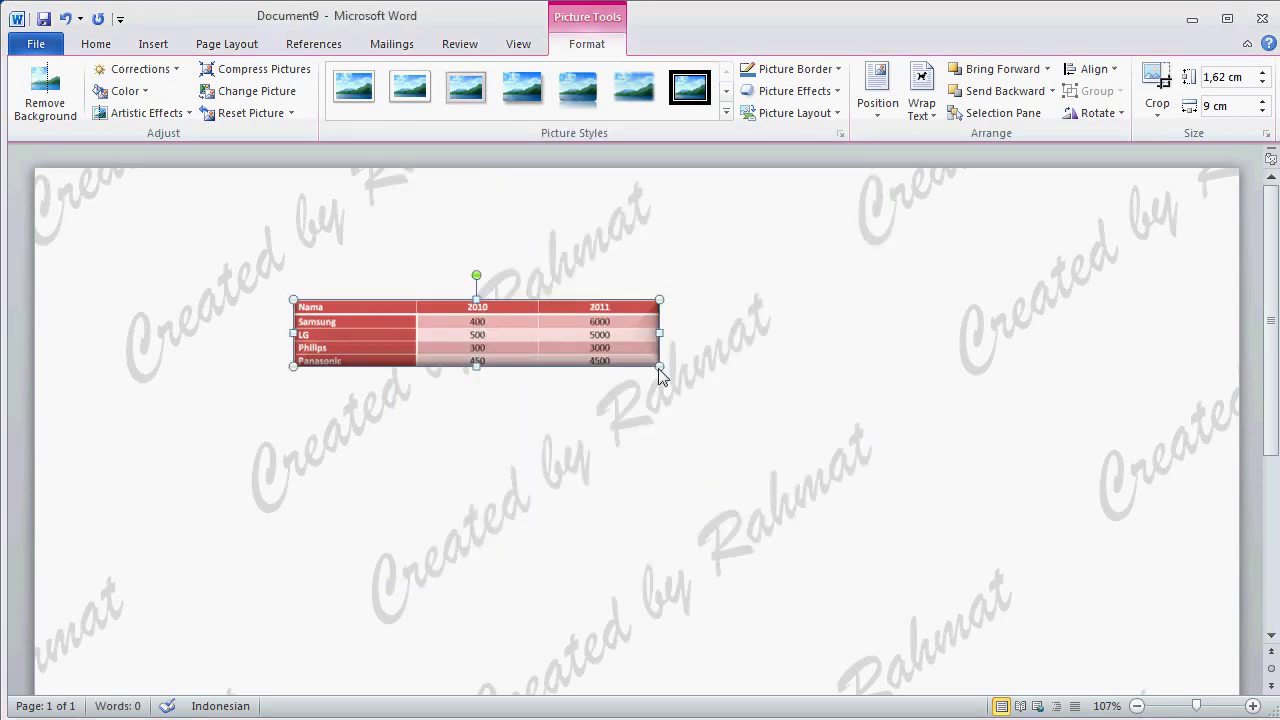
Step: Copy the bevelled picture and paste two copies, stacking each below the previous one
{"action": "right_click", "coordinate": [564, 335]}
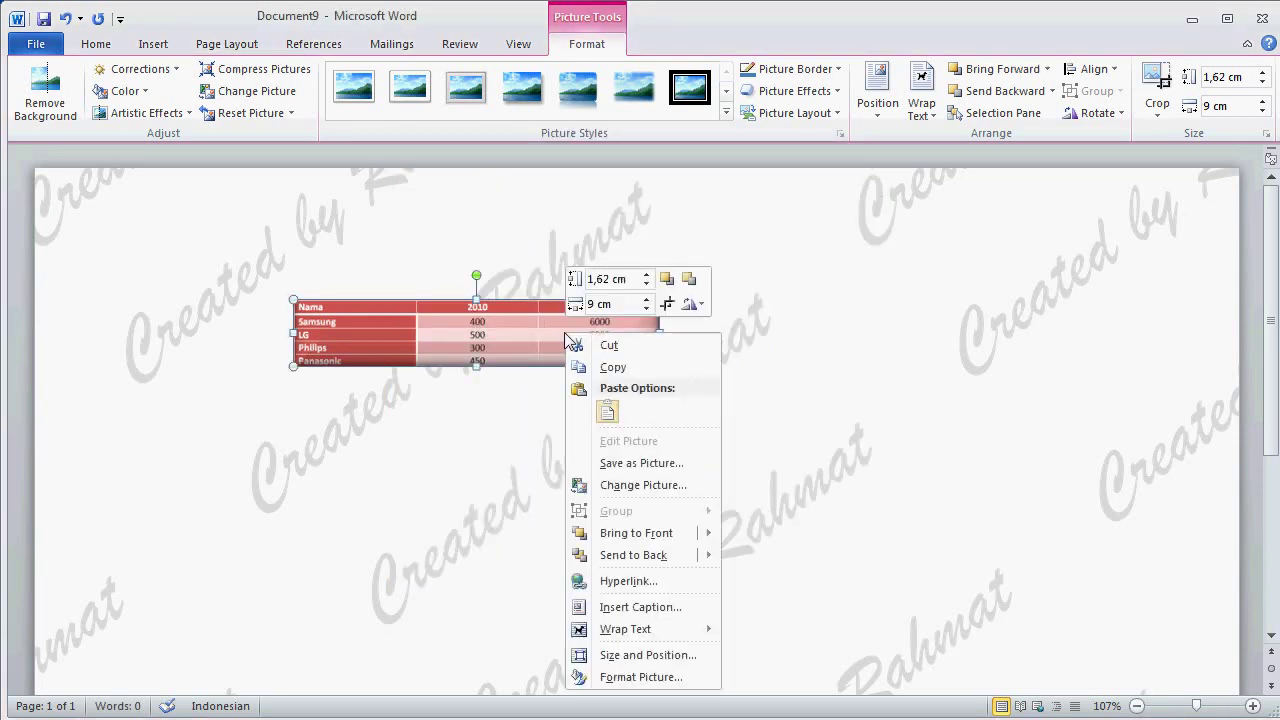
{"action": "left_click", "coordinate": [628, 372]}
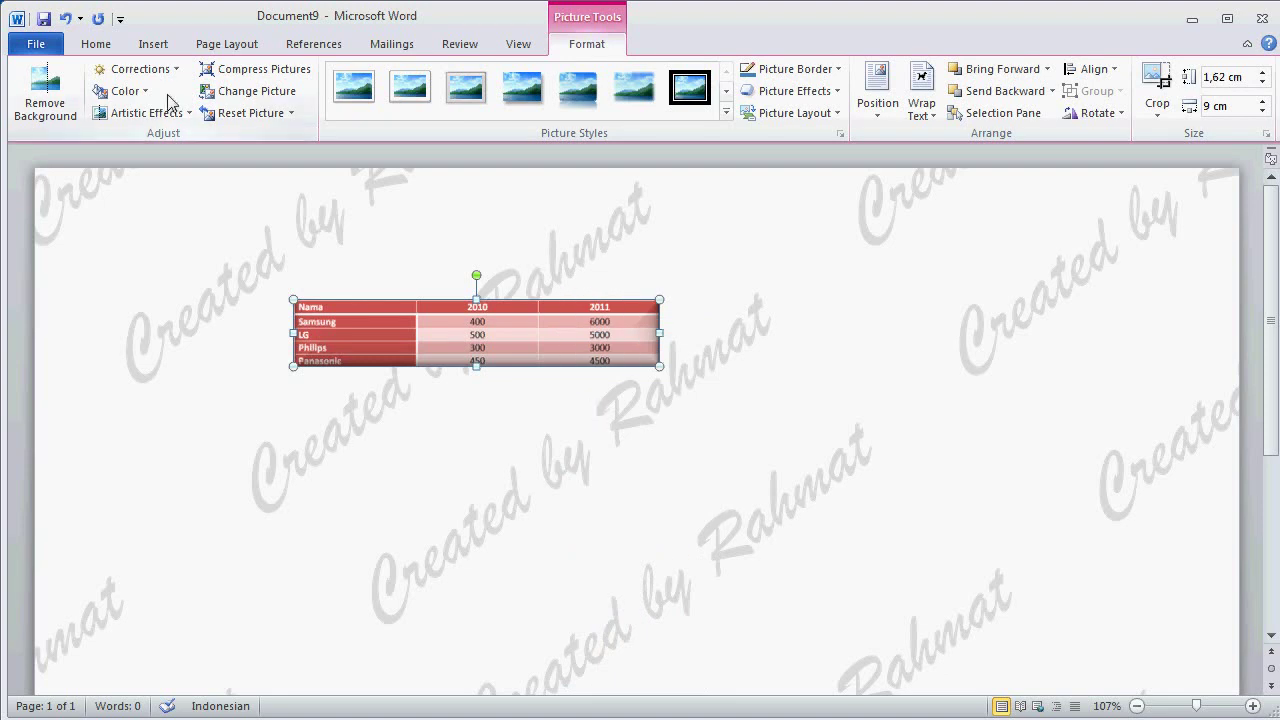
{"action": "left_click", "coordinate": [96, 44]}
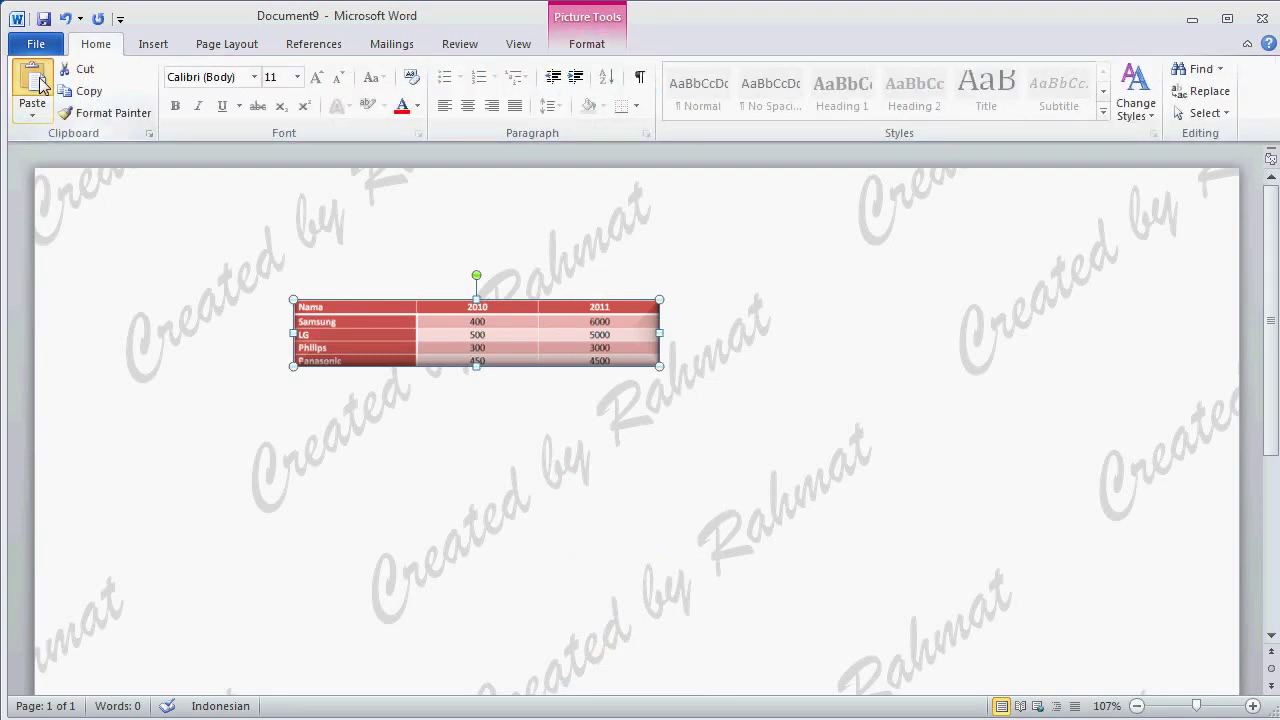
{"action": "left_click", "coordinate": [32, 85]}
{"action": "left_click_drag", "start_coordinate": [524, 340], "coordinate": [507, 437]}
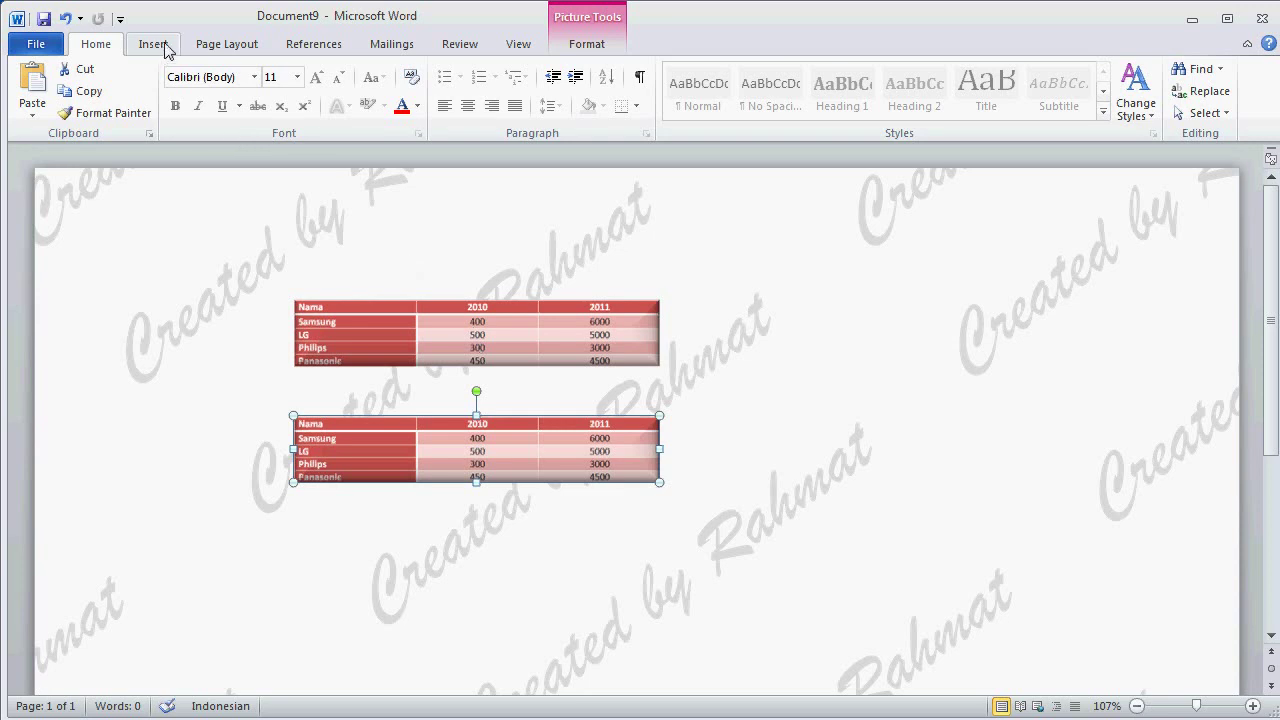
{"action": "left_click", "coordinate": [33, 82]}
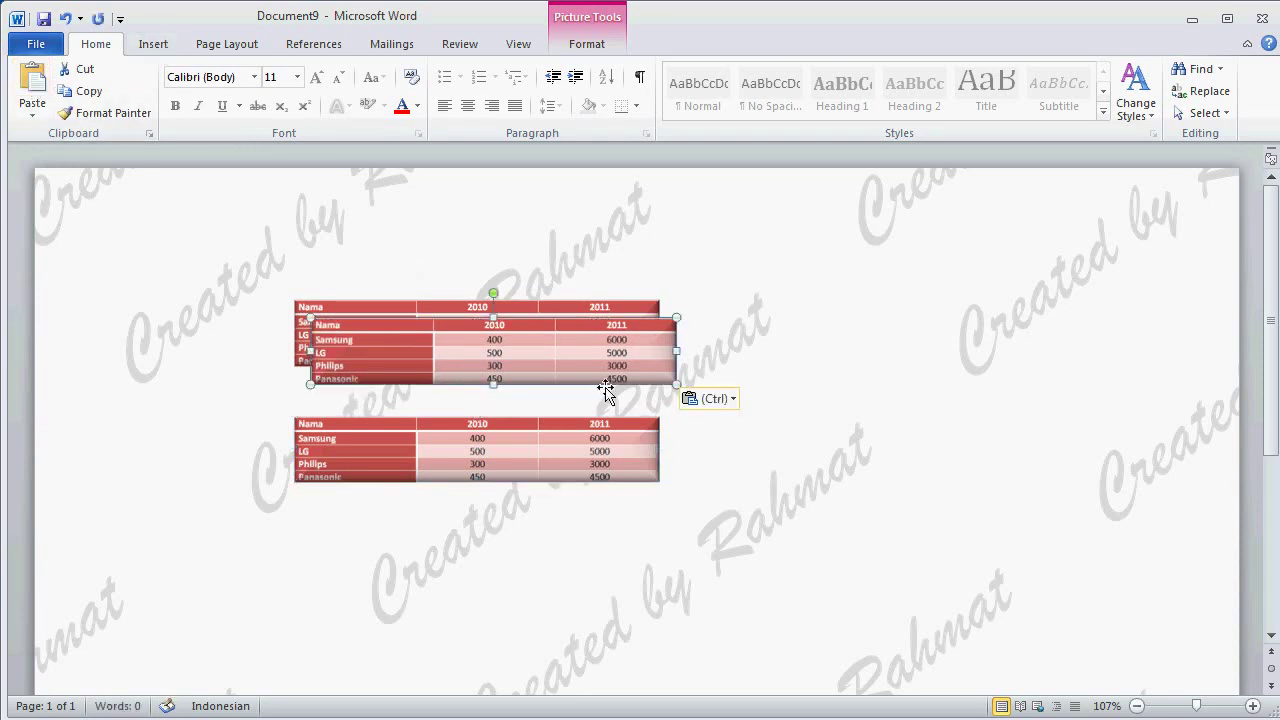
{"action": "mouse_move", "coordinate": [580, 381]}
{"action": "left_mouse_down"}
{"action": "mouse_move", "coordinate": [570, 547]}
{"action": "mouse_move", "coordinate": [578, 540]}
{"action": "left_mouse_up"}
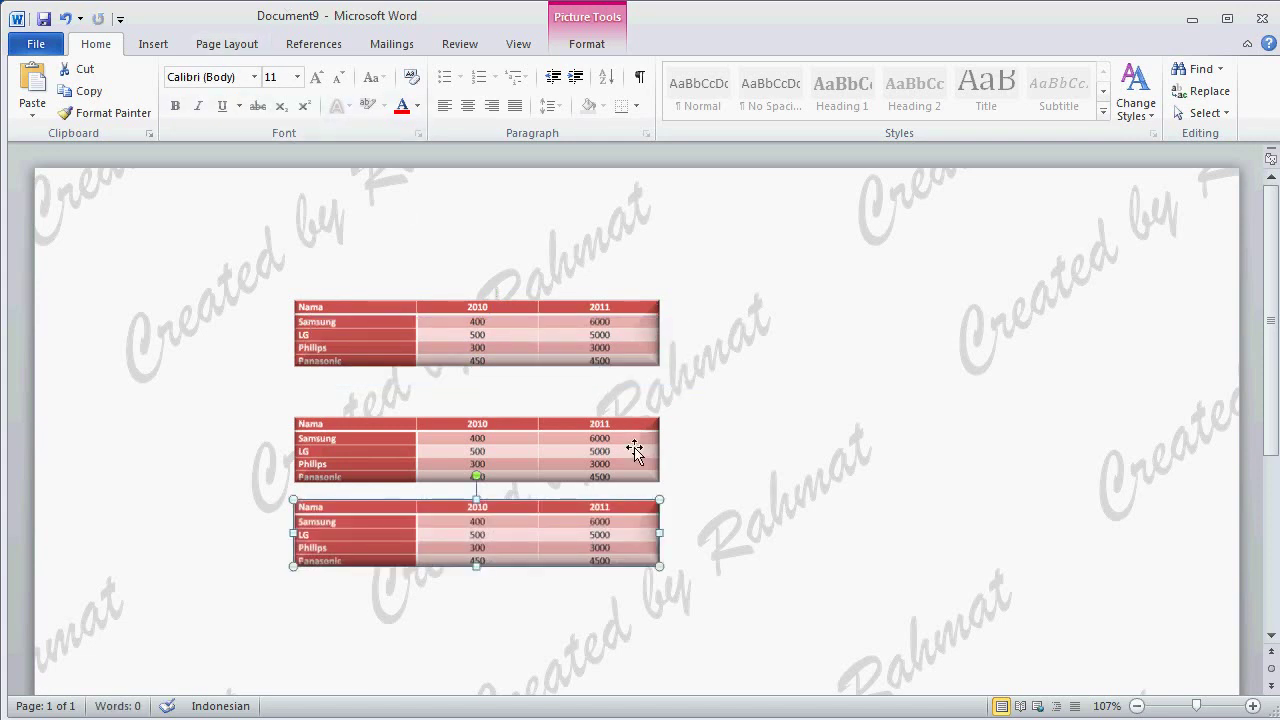
{"action": "left_click", "coordinate": [630, 352]}
Step: Give the top table picture a perspective 3-D rotation
{"action": "left_click", "coordinate": [586, 44]}
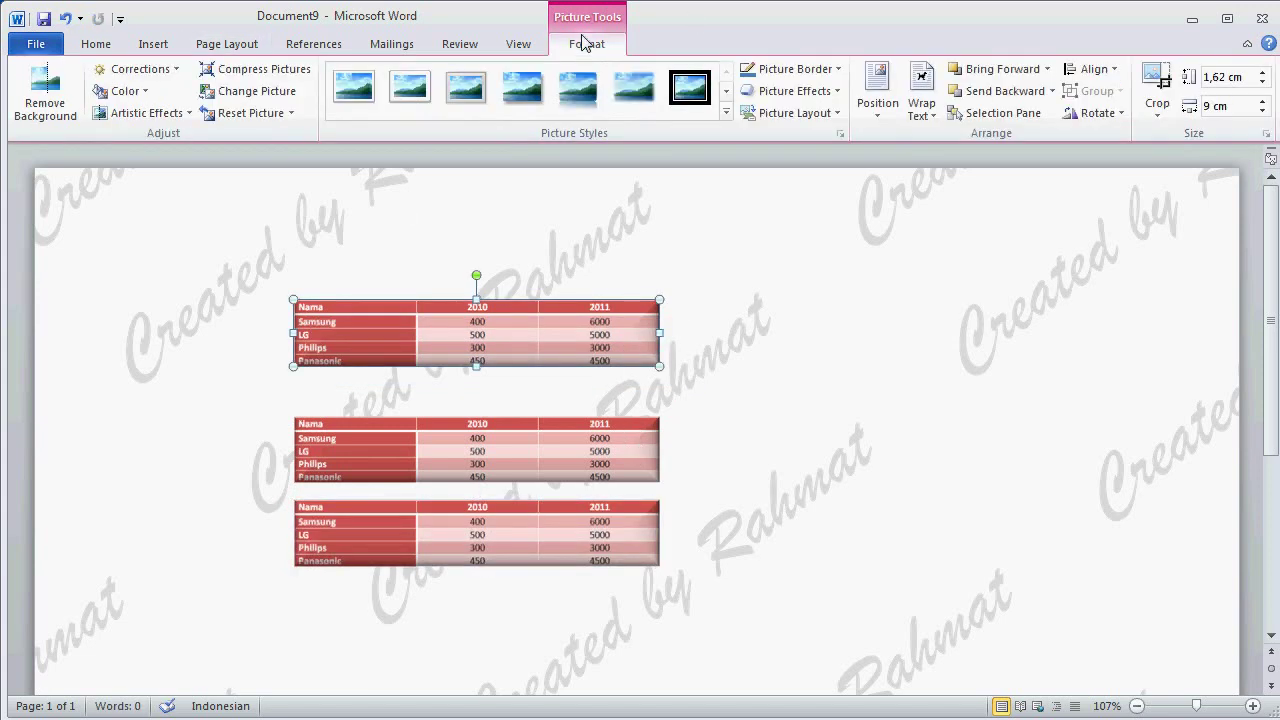
{"action": "left_click", "coordinate": [798, 91]}
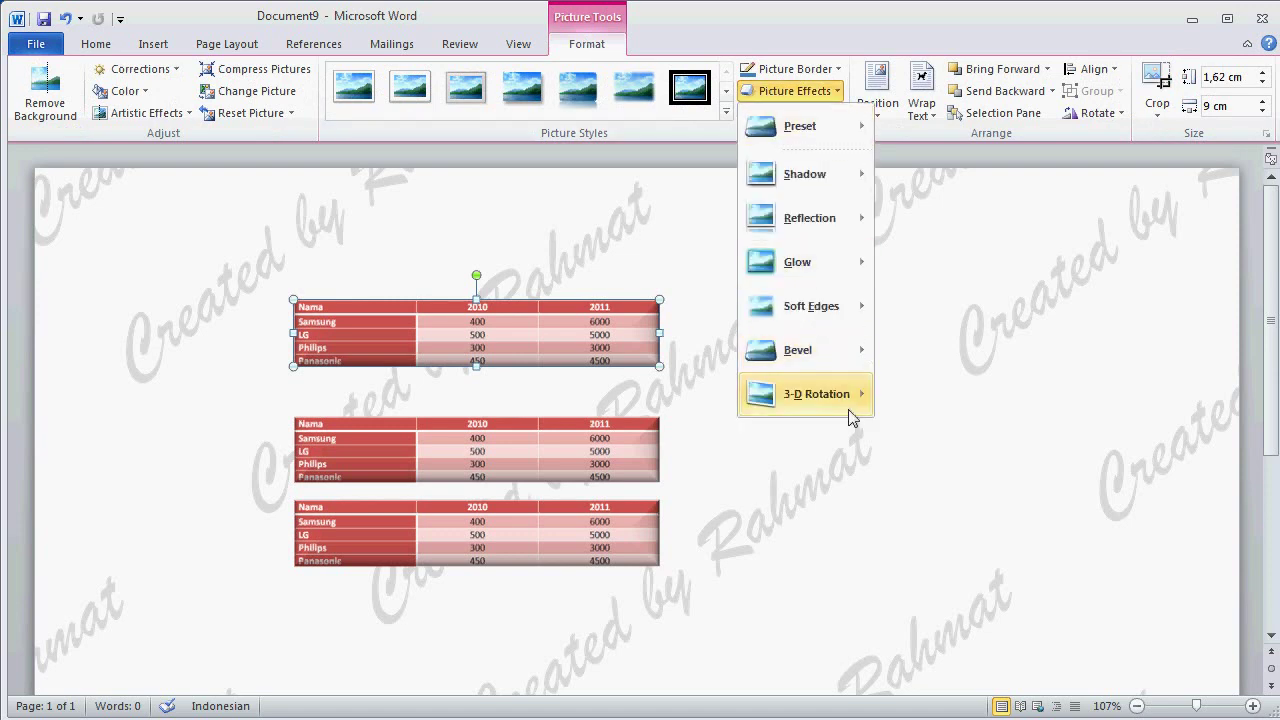
{"action": "mouse_move", "coordinate": [850, 414]}
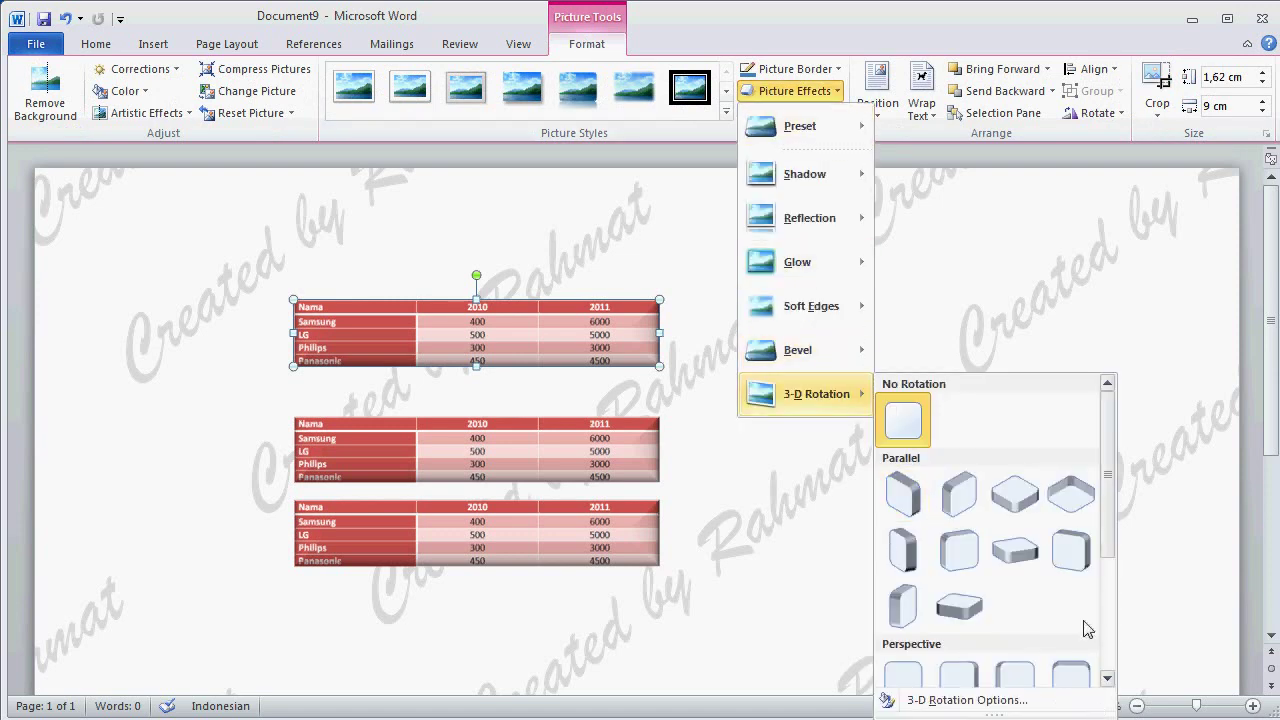
{"action": "left_click", "coordinate": [1110, 616]}
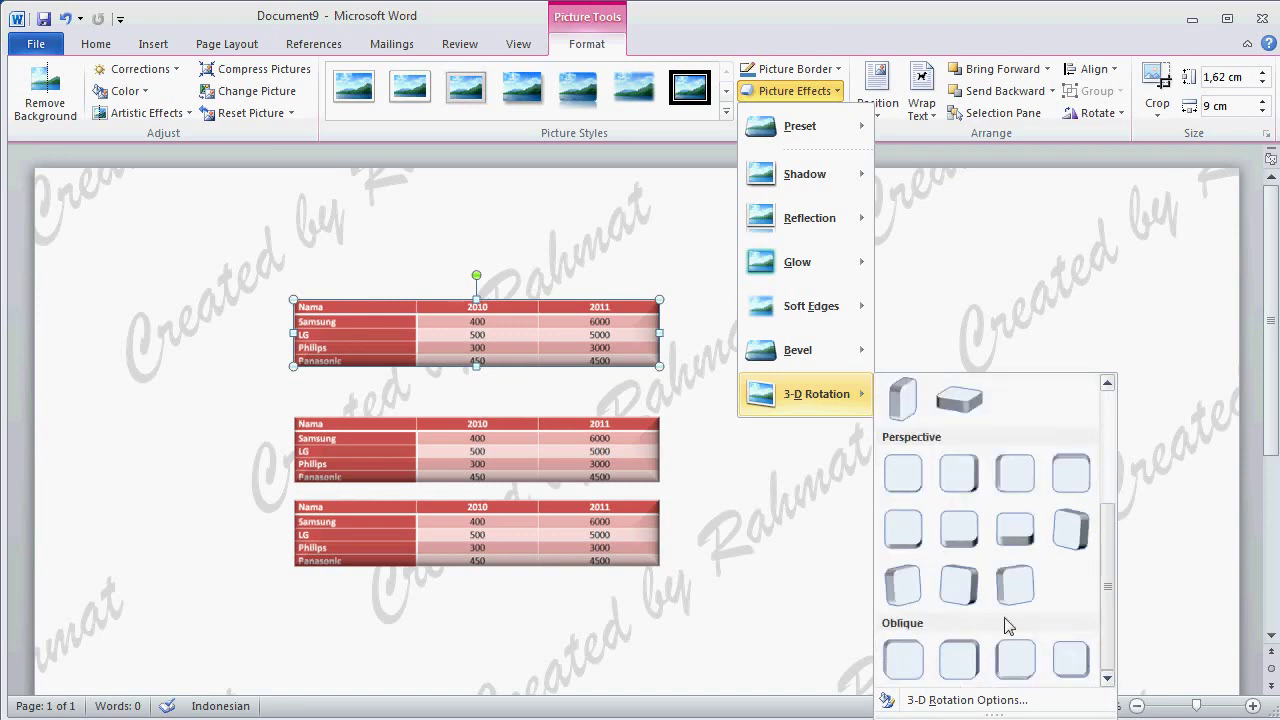
{"action": "left_click", "coordinate": [904, 586]}
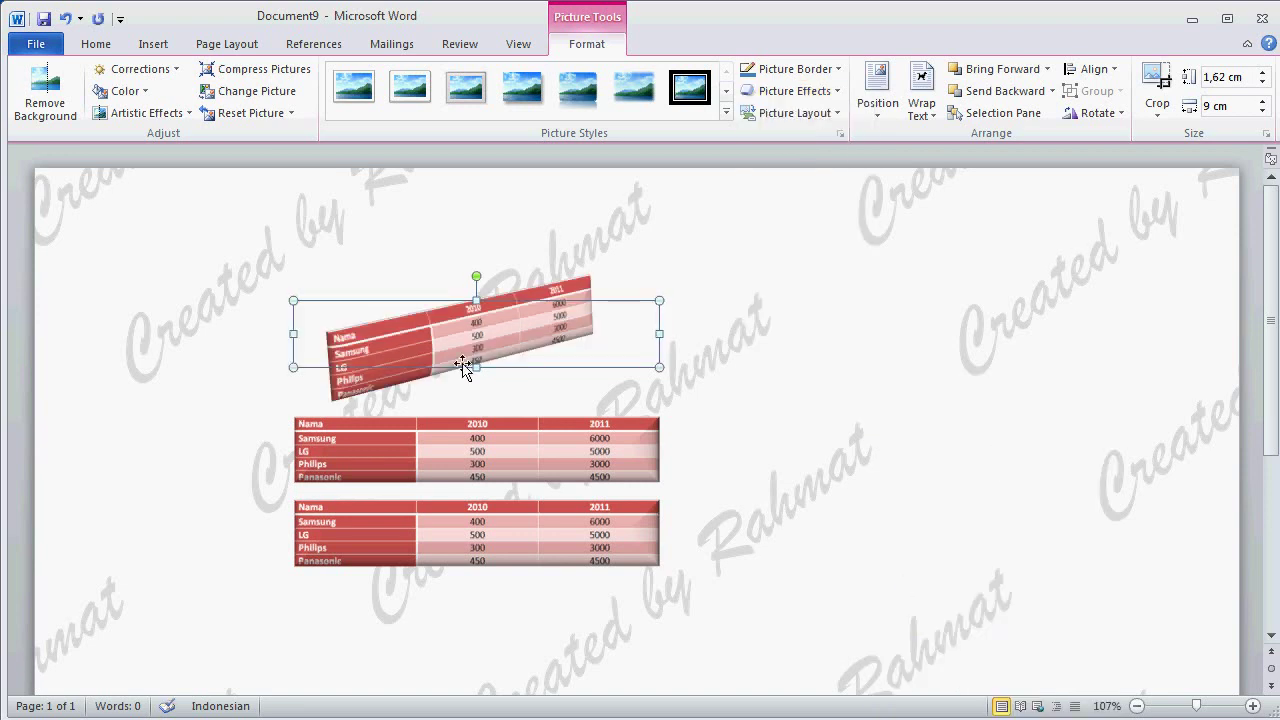
Step: Unlock the aspect ratio and resize the picture to 3,18 cm by 16,7 cm
{"action": "left_click", "coordinate": [1266, 133]}
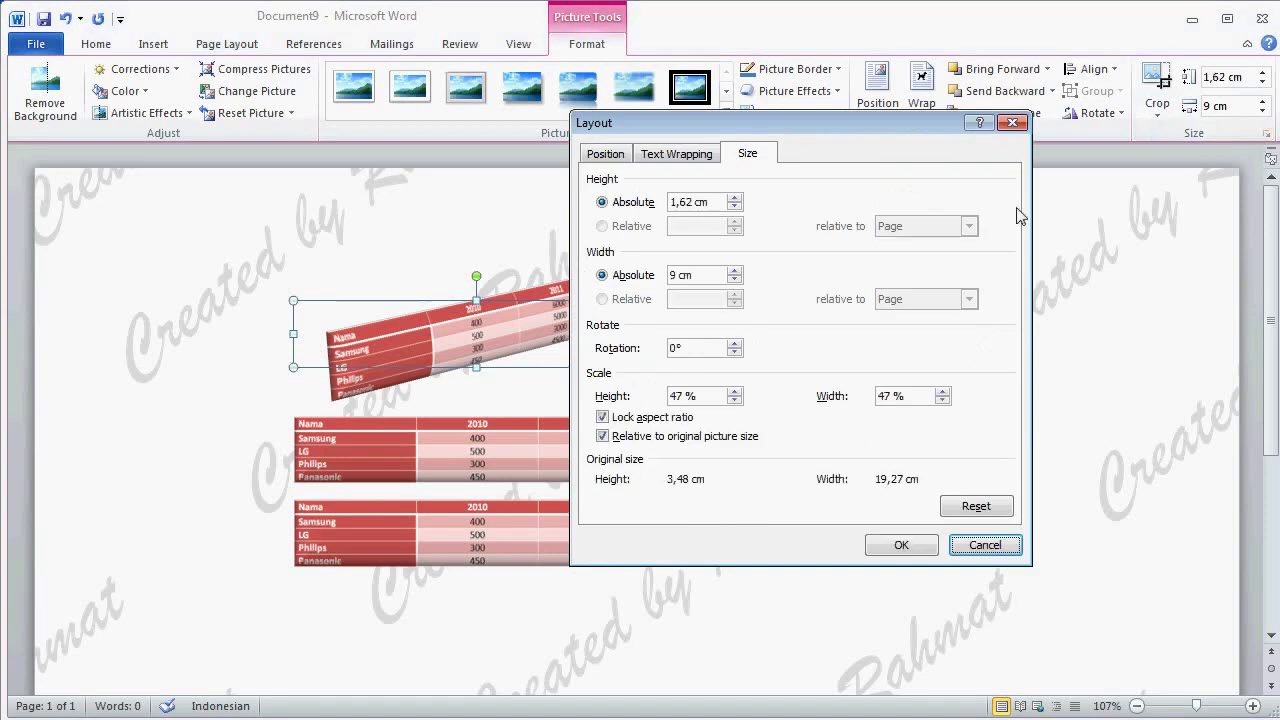
{"action": "left_click", "coordinate": [632, 418]}
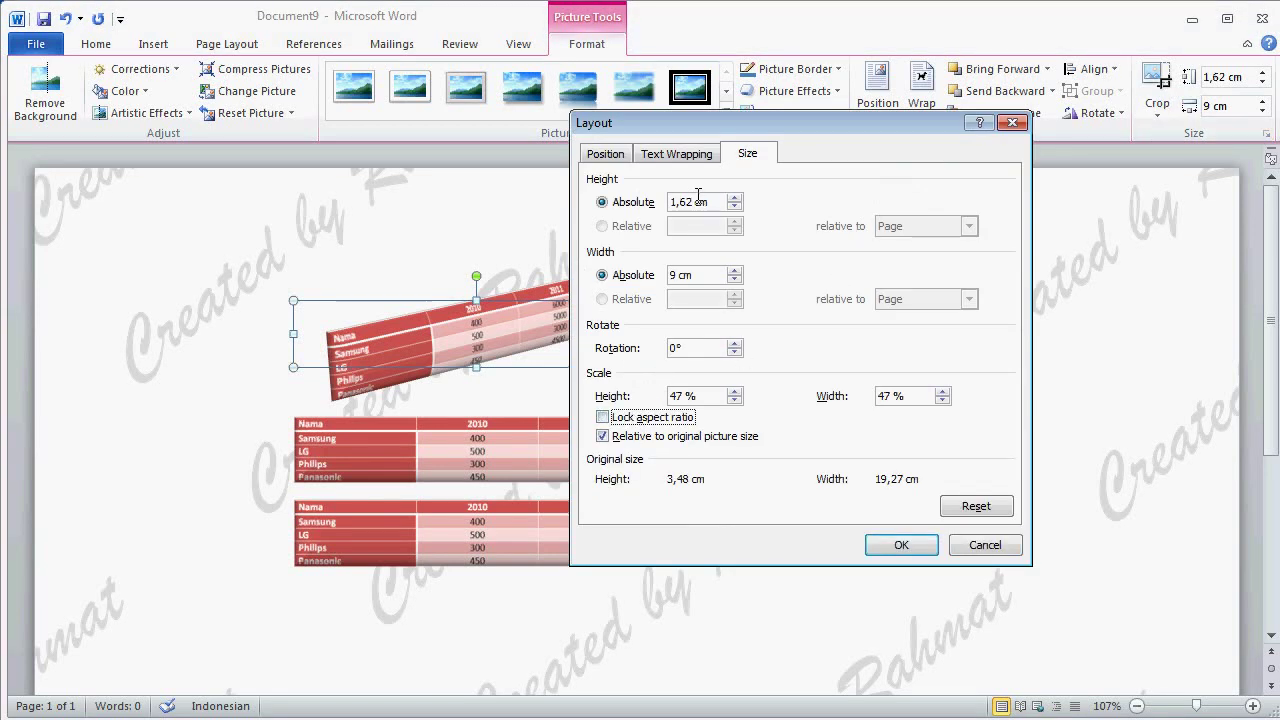
{"action": "left_click_drag", "start_coordinate": [694, 199], "coordinate": [651, 206]}
{"action": "type", "text": "3,18"}
{"action": "key", "text": "Tab"}
{"action": "type", "text": "16,7"}
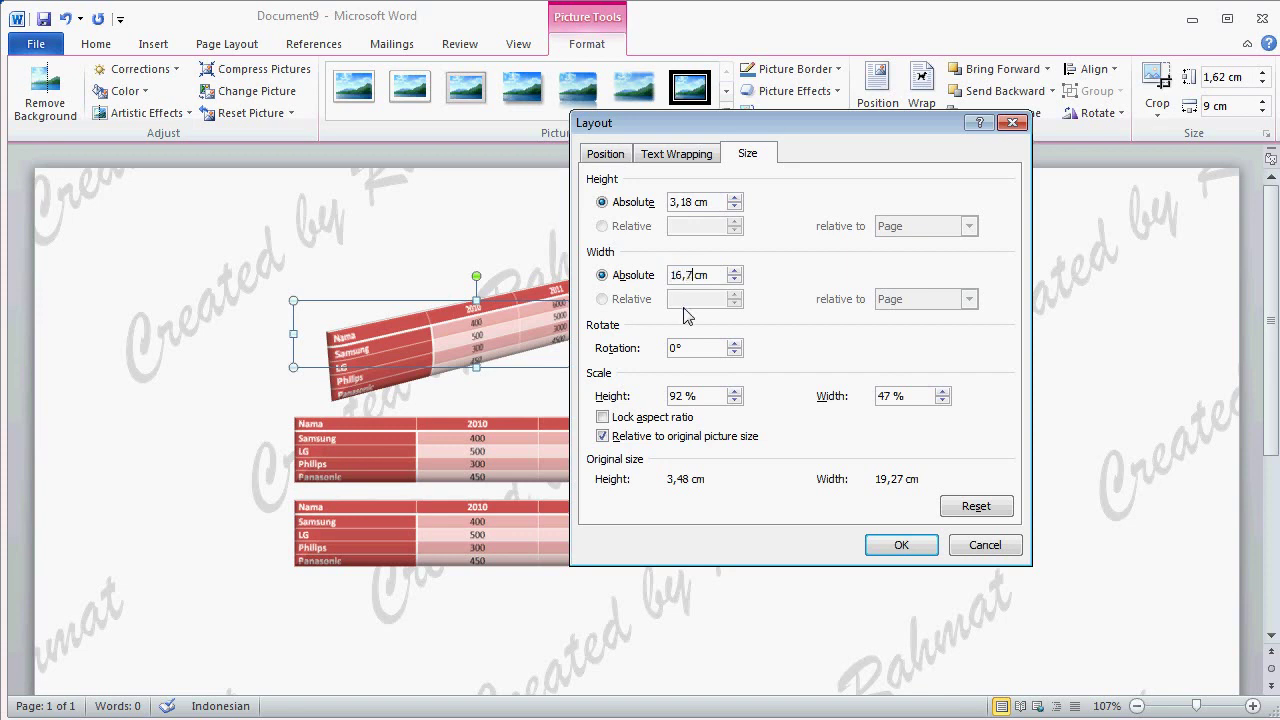
{"action": "left_click", "coordinate": [897, 545]}
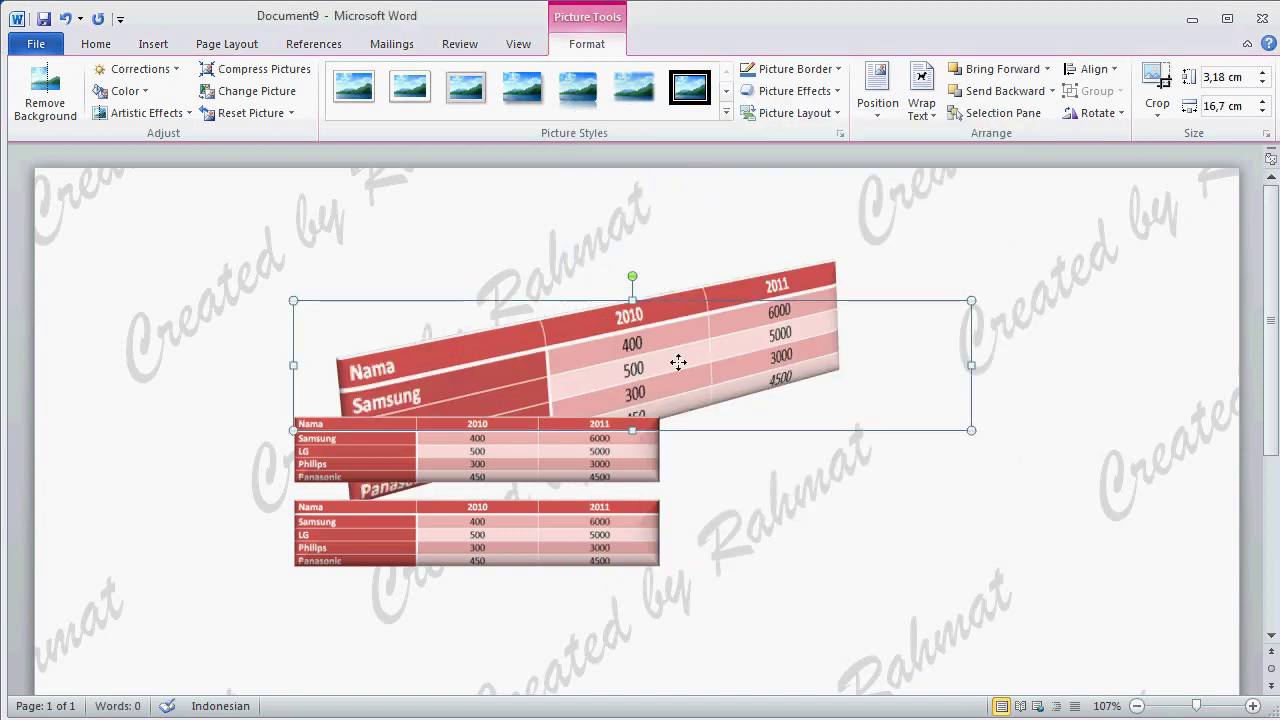
Step: Move the enlarged tilted table left, and drag the two flat tables right and down
{"action": "left_click_drag", "start_coordinate": [690, 361], "coordinate": [580, 376]}
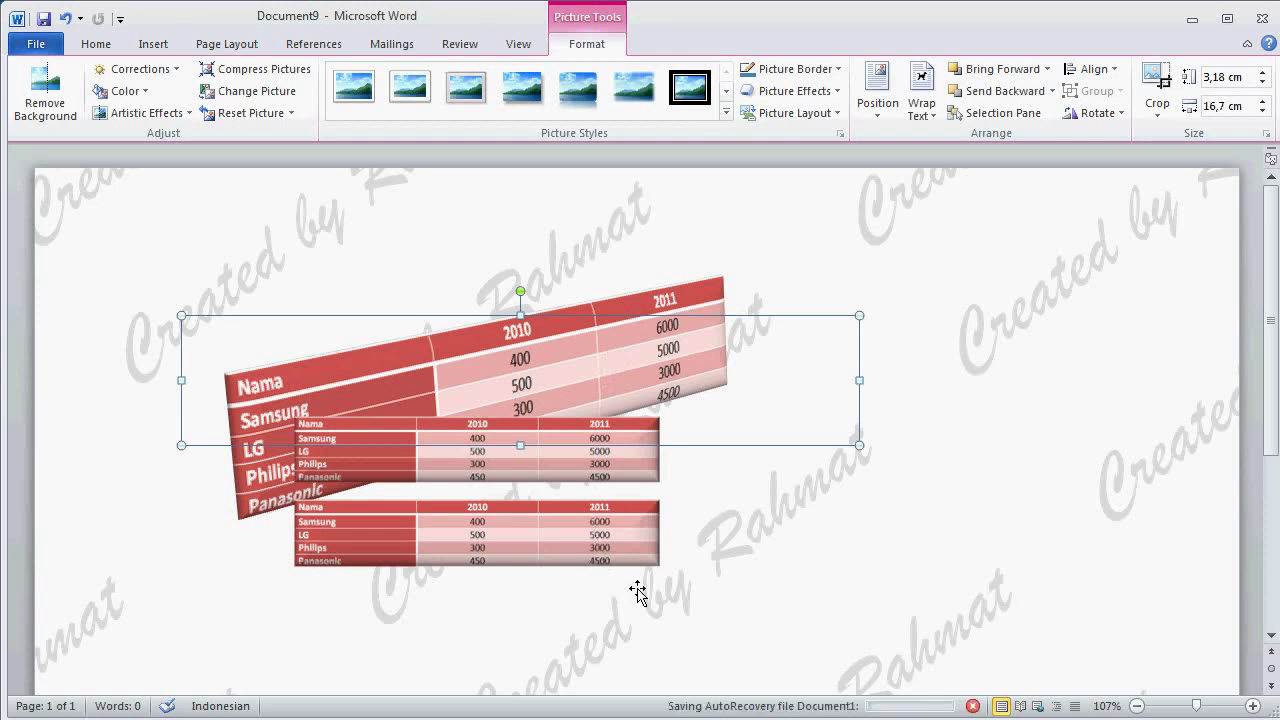
{"action": "left_click_drag", "start_coordinate": [591, 527], "coordinate": [677, 579]}
{"action": "left_click", "coordinate": [566, 451]}
{"action": "left_click_drag", "start_coordinate": [566, 451], "coordinate": [931, 501]}
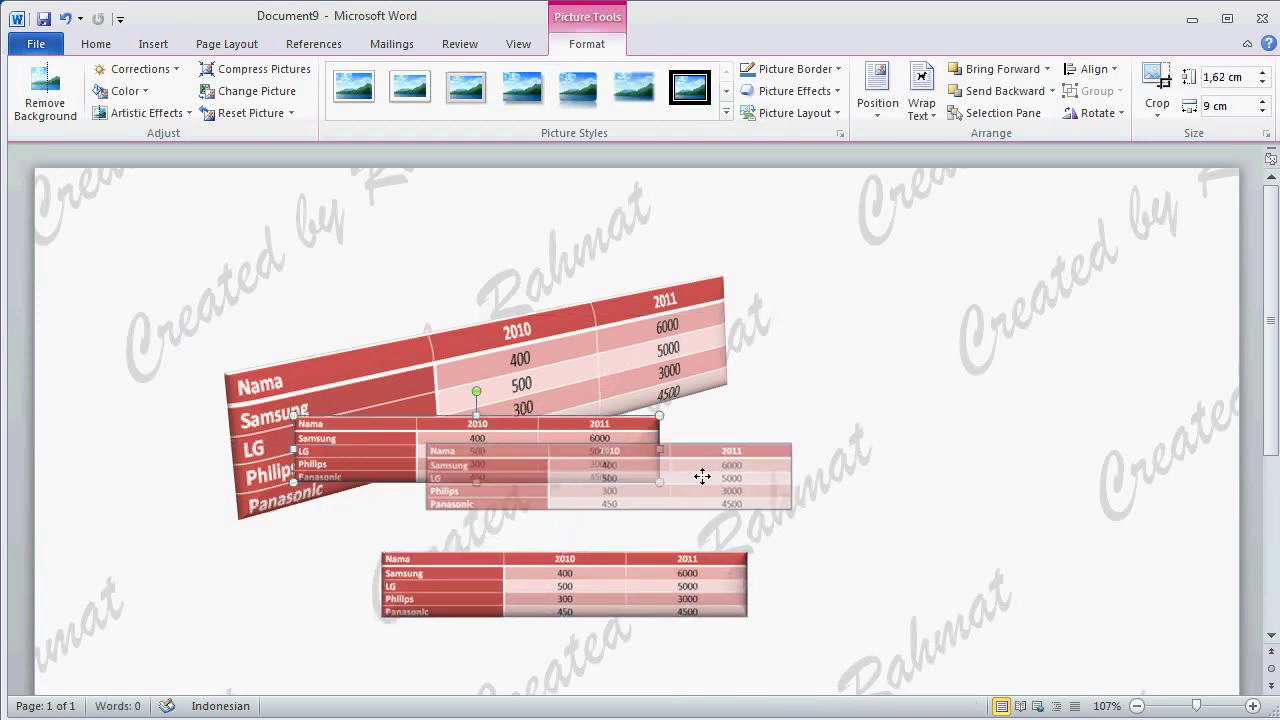
Step: Shift the tilted table further left and nudge the right-hand flat table slightly left
{"action": "mouse_move", "coordinate": [510, 377]}
{"action": "left_mouse_down"}
{"action": "mouse_move", "coordinate": [450, 378]}
{"action": "mouse_move", "coordinate": [463, 365]}
{"action": "left_mouse_up"}
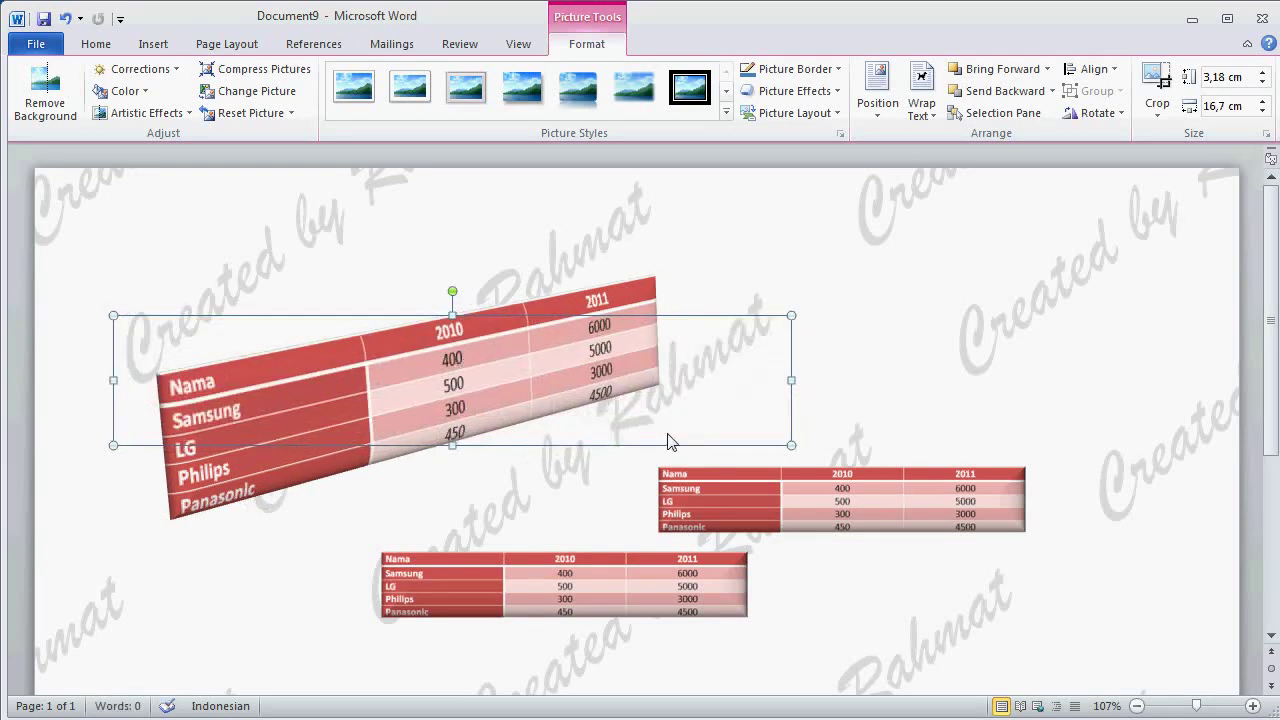
{"action": "left_click", "coordinate": [924, 488]}
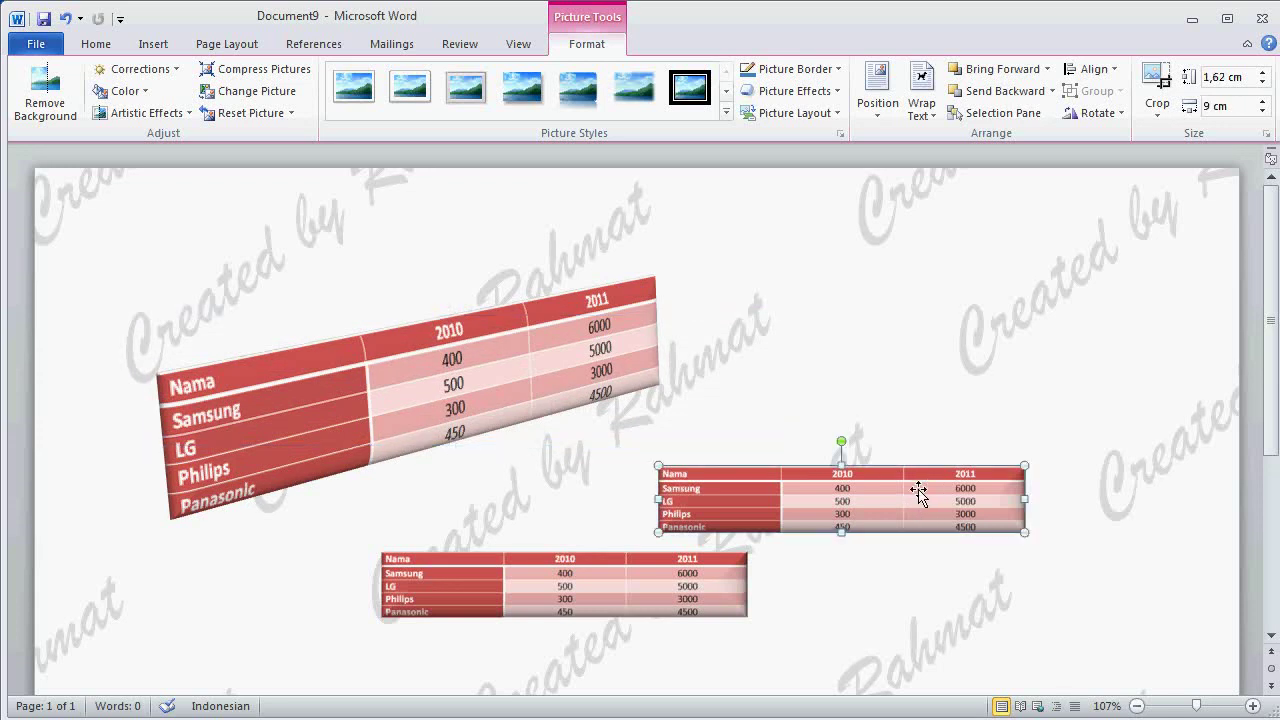
{"action": "left_click_drag", "start_coordinate": [924, 488], "coordinate": [858, 494]}
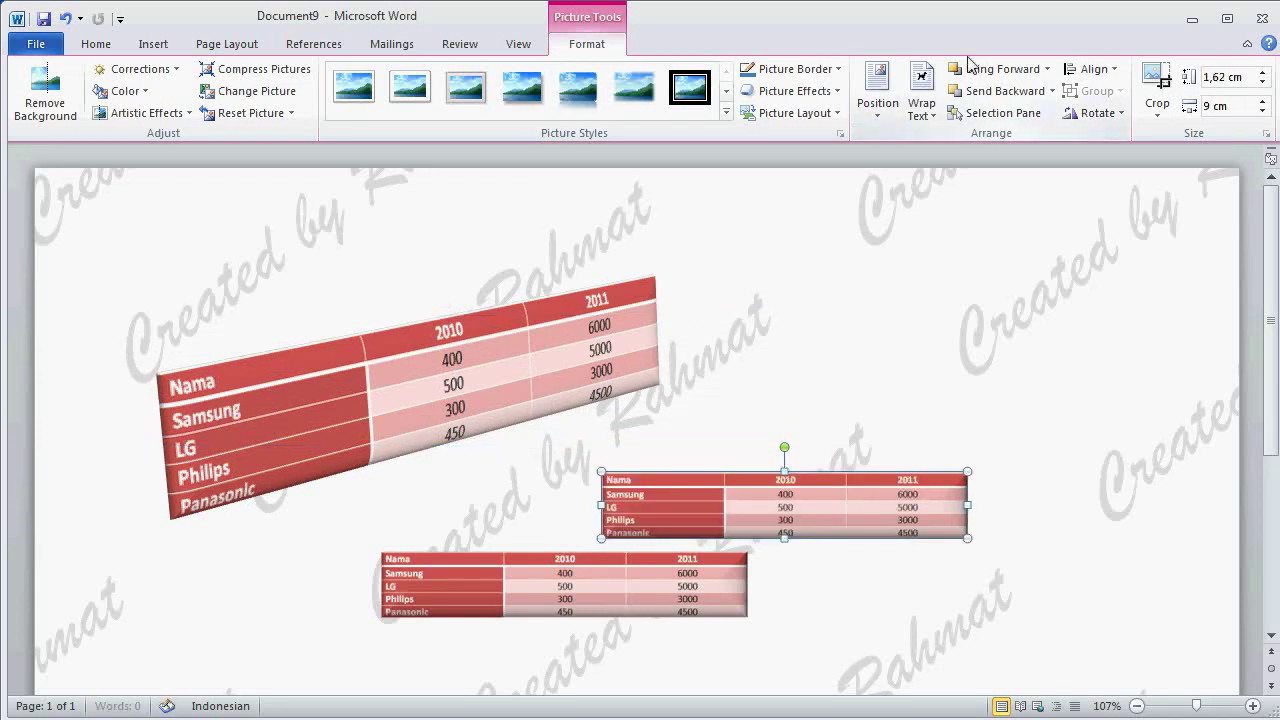
Step: Give the right-hand flat table a Perspective 3-D Rotation preset from Picture Effects
{"action": "left_click", "coordinate": [800, 92]}
{"action": "mouse_move", "coordinate": [830, 322]}
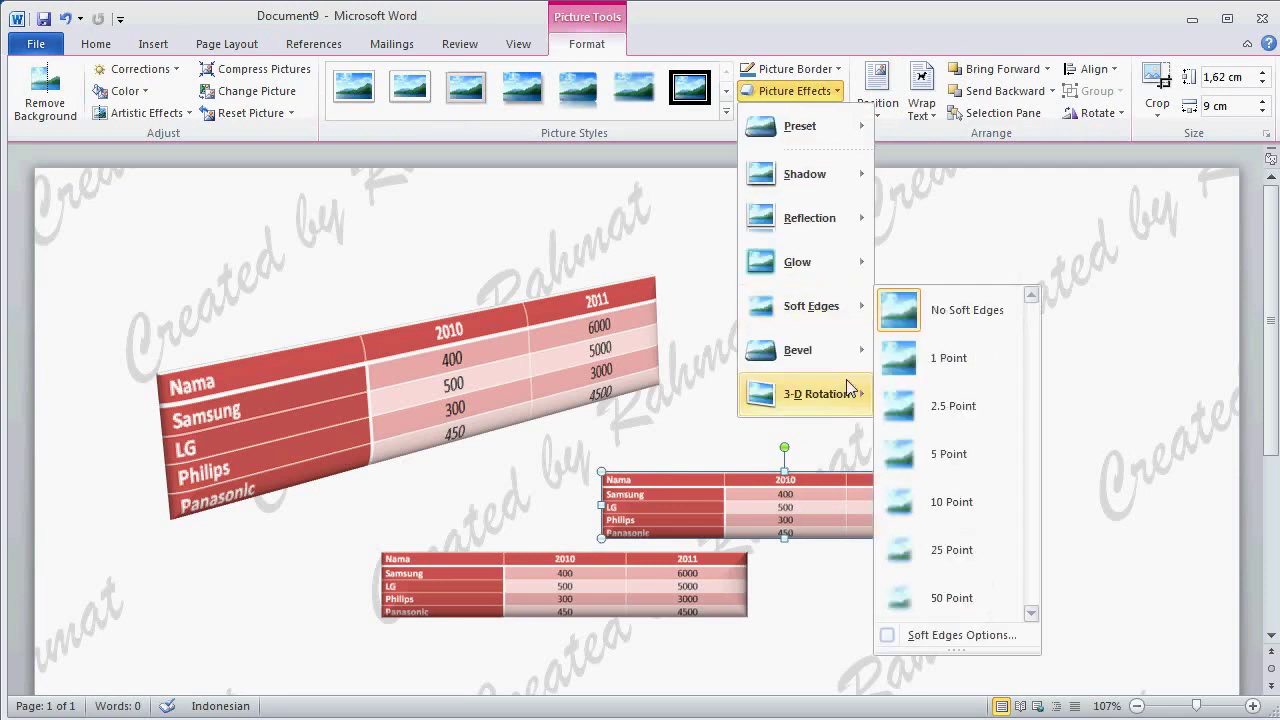
{"action": "mouse_move", "coordinate": [845, 392]}
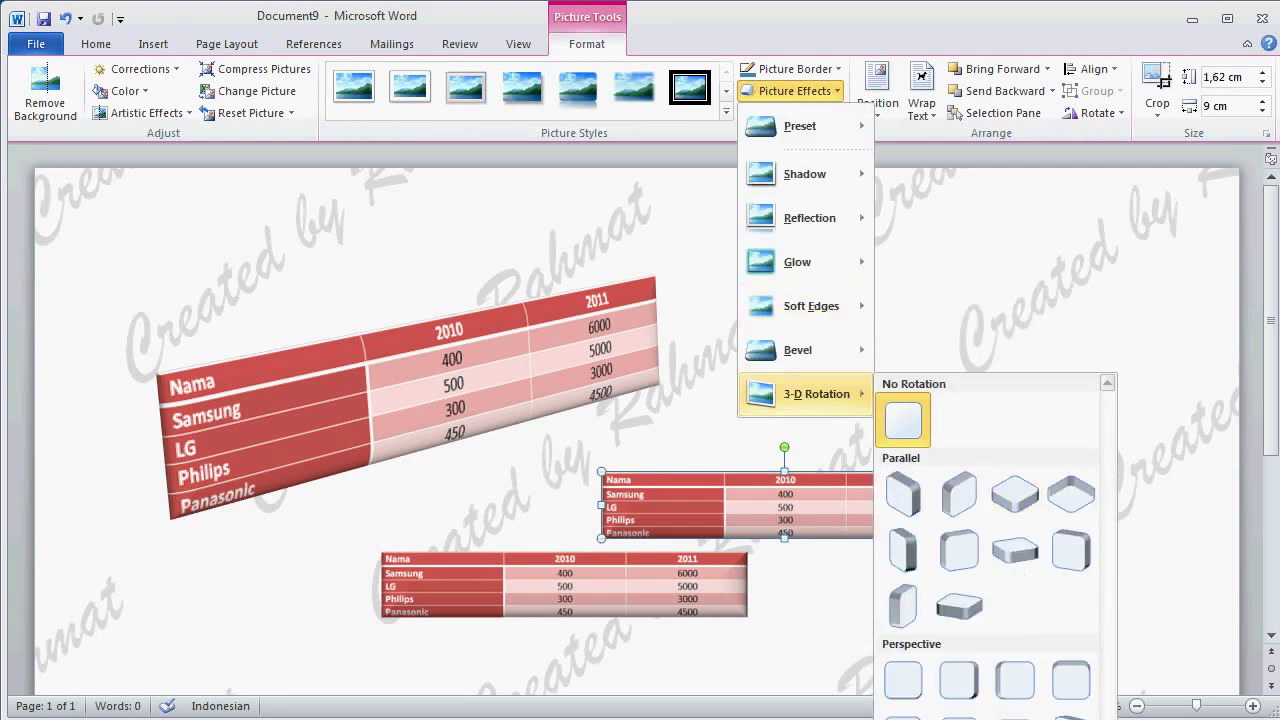
{"action": "left_click", "coordinate": [903, 418]}
{"action": "left_click", "coordinate": [850, 470]}
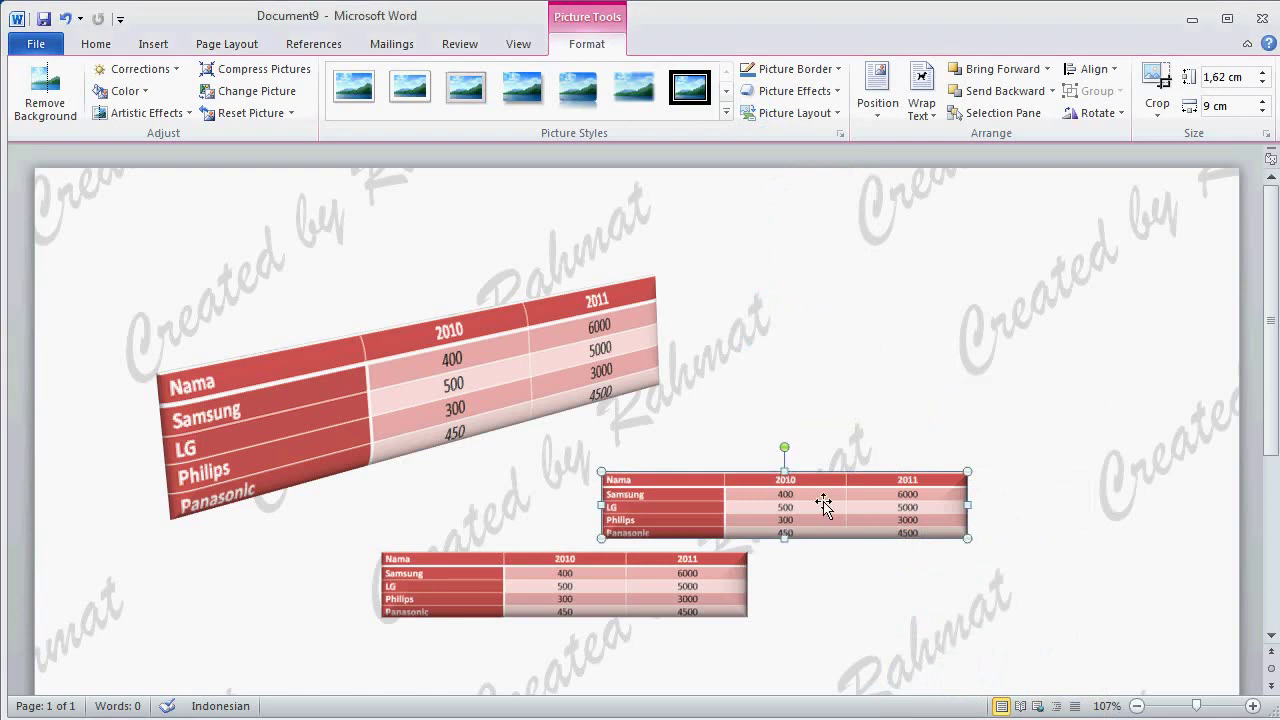
{"action": "left_click", "coordinate": [800, 92]}
{"action": "mouse_move", "coordinate": [833, 316]}
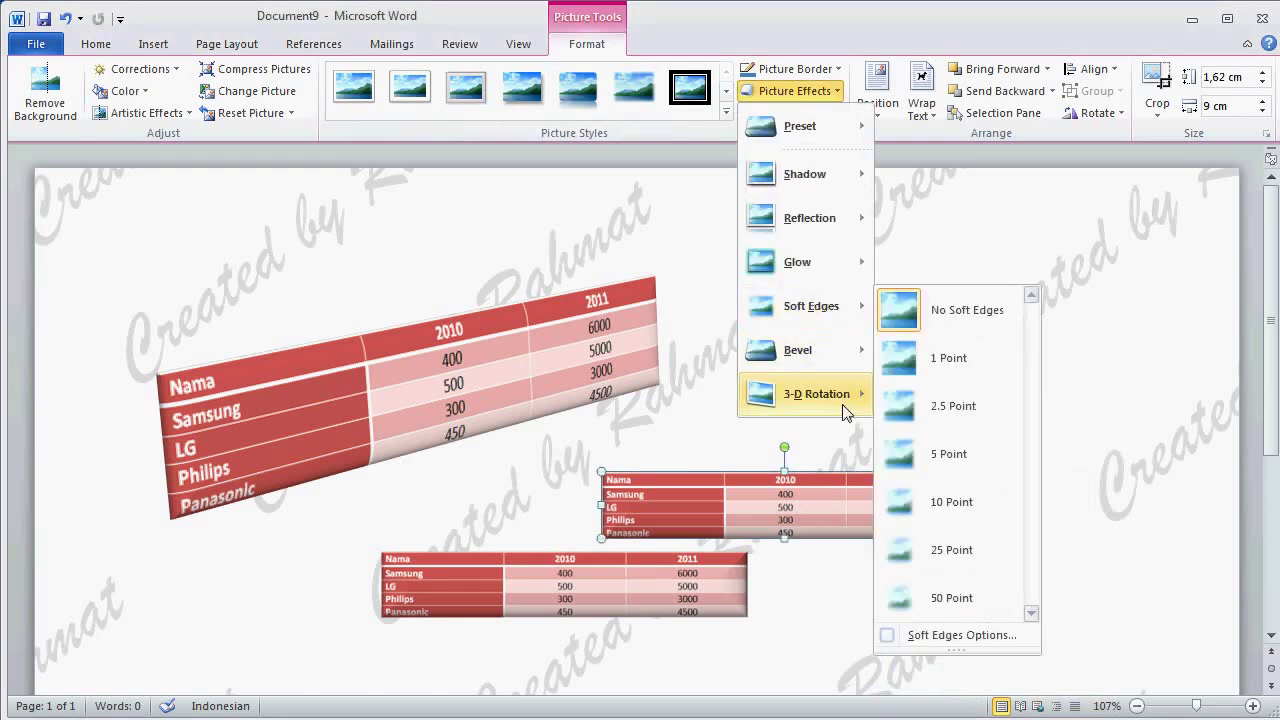
{"action": "mouse_move", "coordinate": [848, 410]}
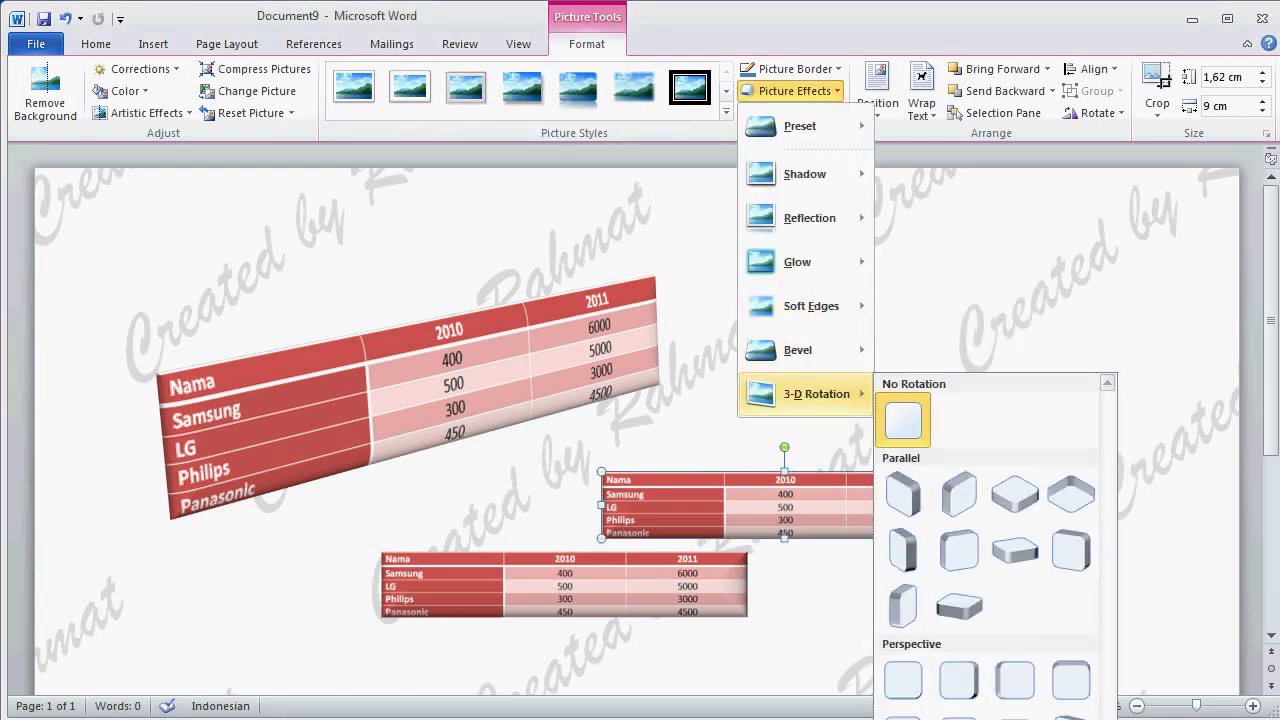
{"action": "scroll", "coordinate": [1105, 665], "scroll_direction": "down", "scroll_amount": 2}
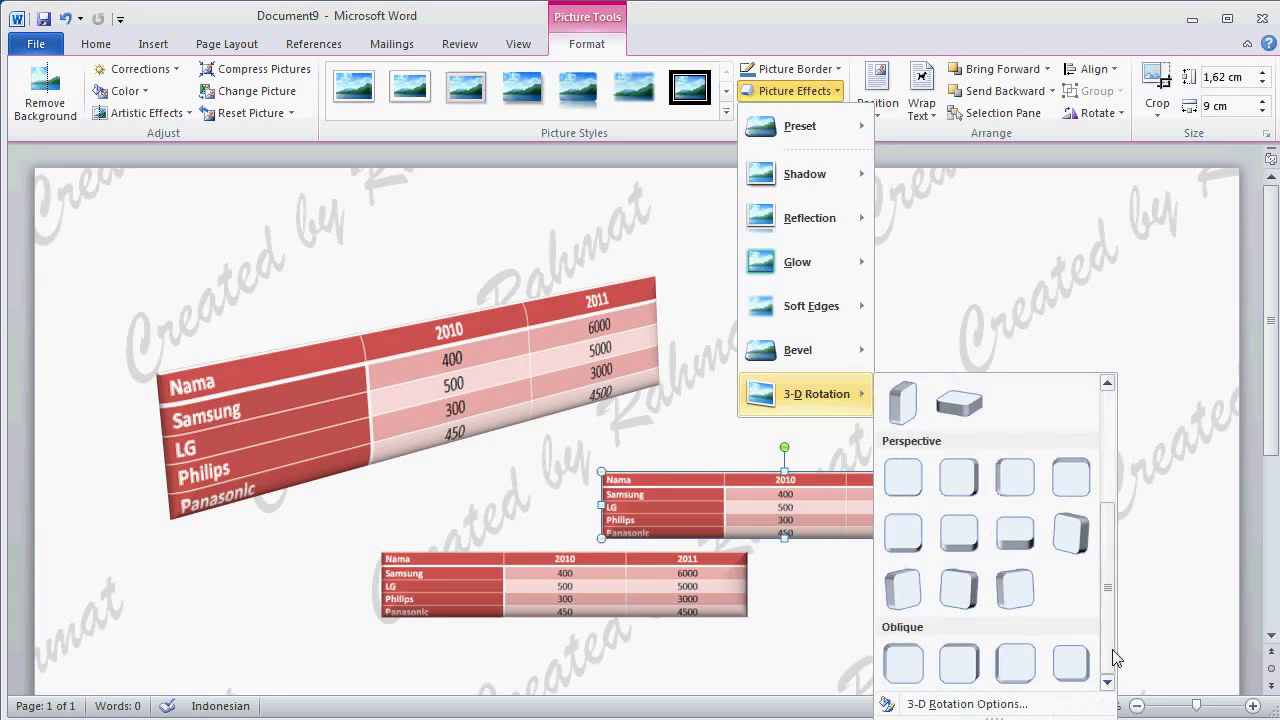
{"action": "left_click", "coordinate": [960, 588]}
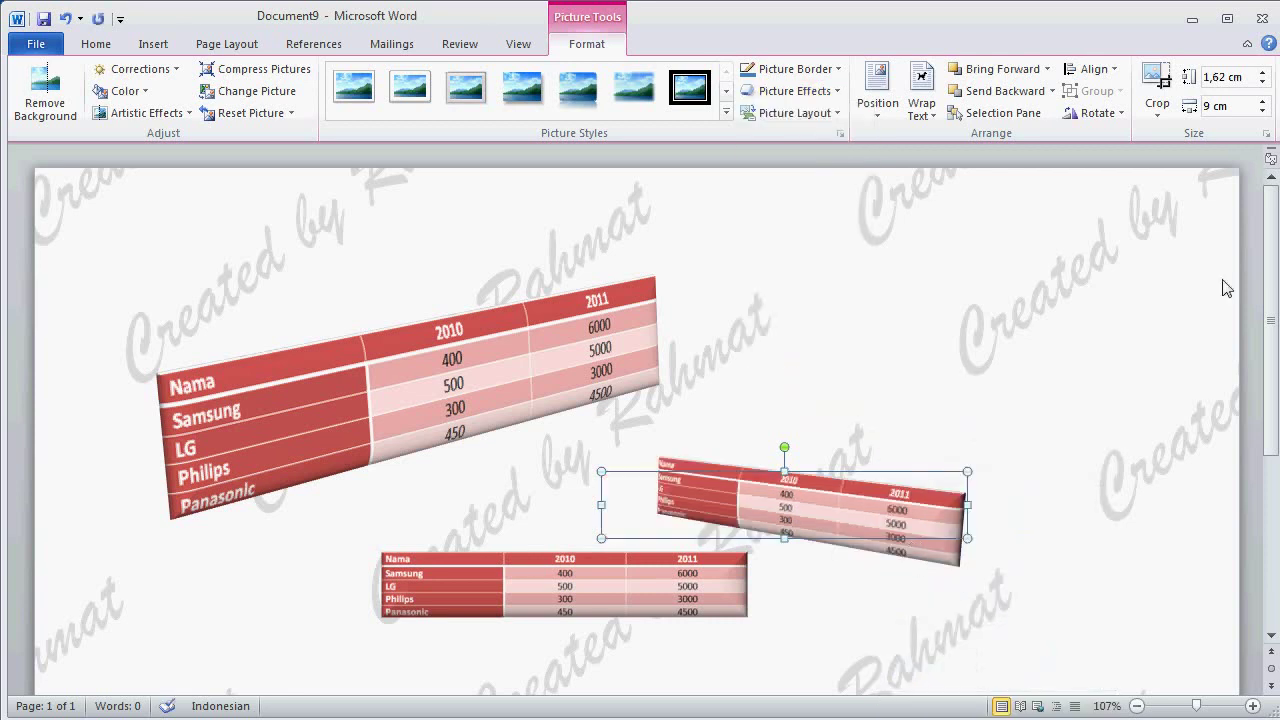
Step: Unlock the aspect ratio and resize the table to 3,1 × 16,25 cm
{"action": "left_click", "coordinate": [1266, 133]}
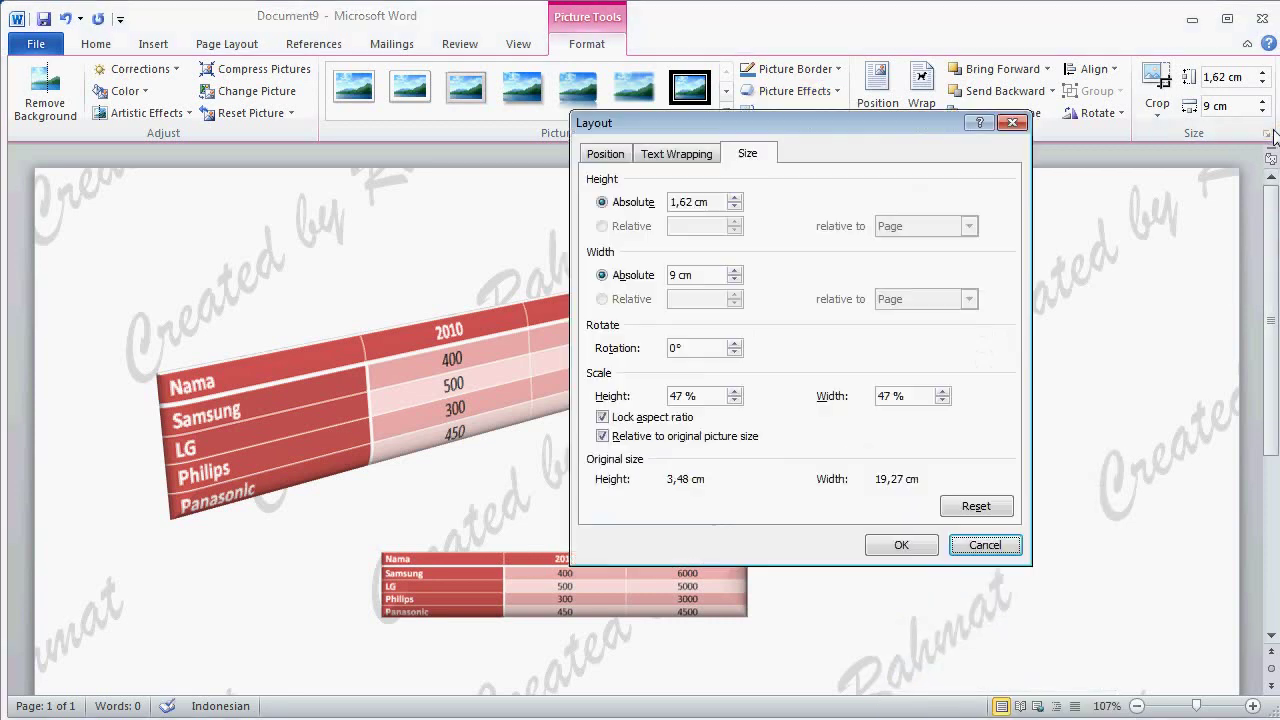
{"action": "left_click", "coordinate": [622, 418]}
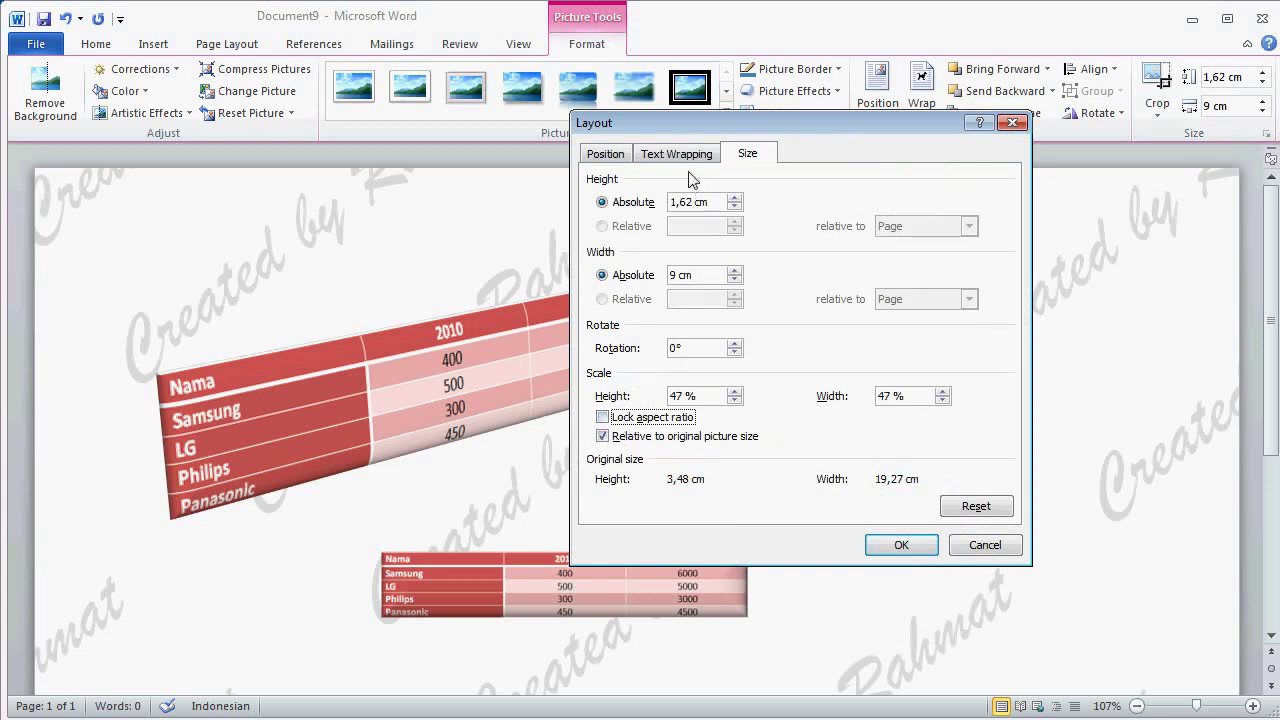
{"action": "left_click_drag", "start_coordinate": [693, 201], "coordinate": [673, 201]}
{"action": "type", "text": "3,1"}
{"action": "key", "text": "Tab"}
{"action": "type", "text": "16,25"}
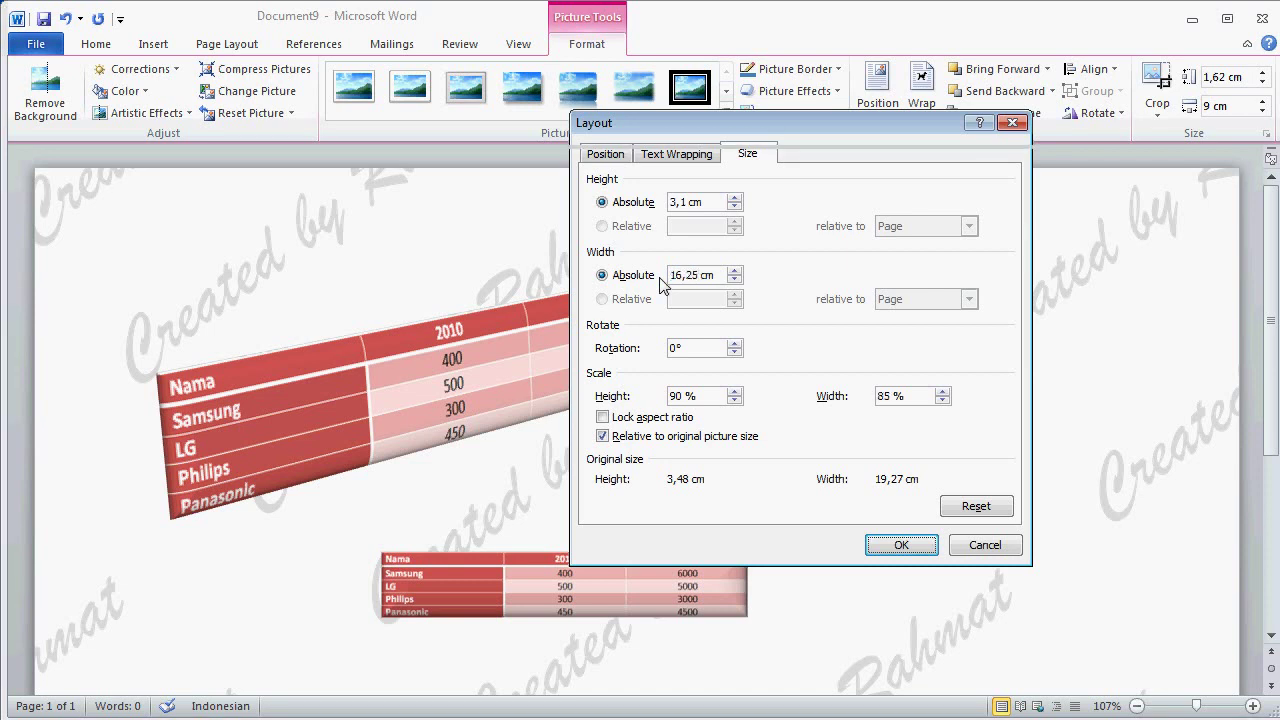
{"action": "left_click", "coordinate": [903, 545]}
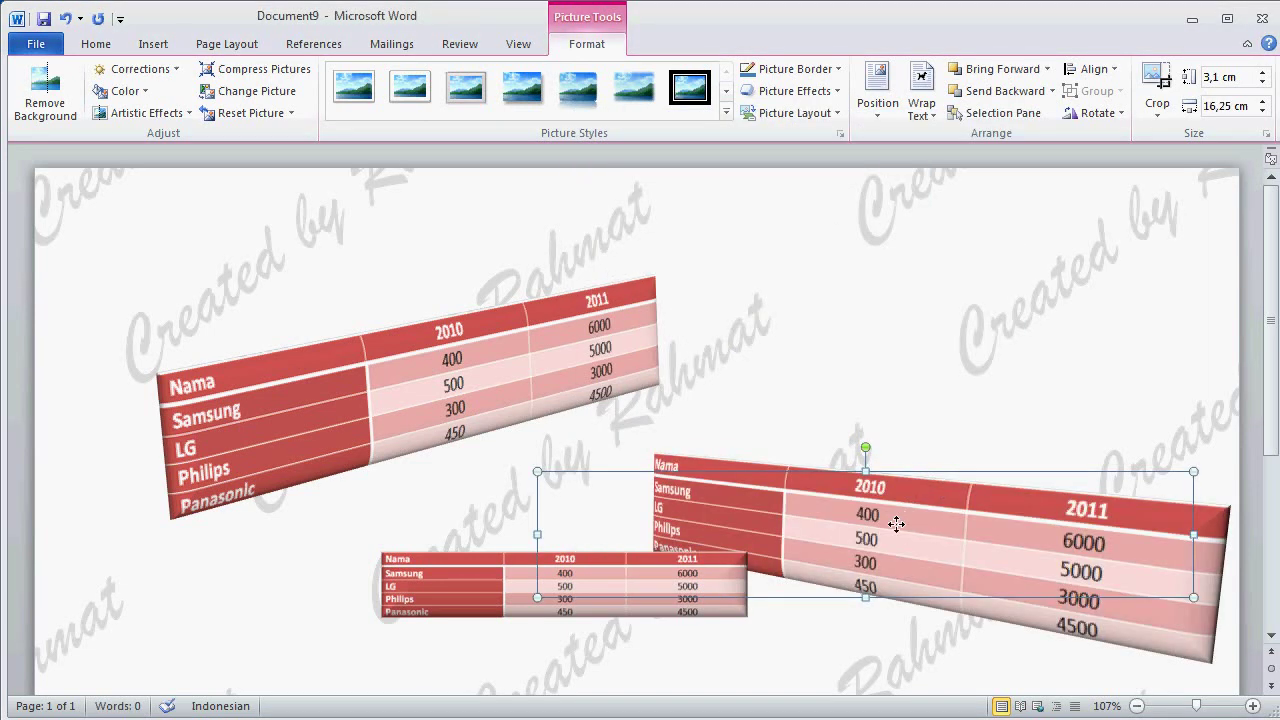
{"action": "mouse_move", "coordinate": [903, 530]}
{"action": "left_mouse_down"}
{"action": "mouse_move", "coordinate": [903, 487]}
{"action": "mouse_move", "coordinate": [846, 470]}
{"action": "left_mouse_up"}
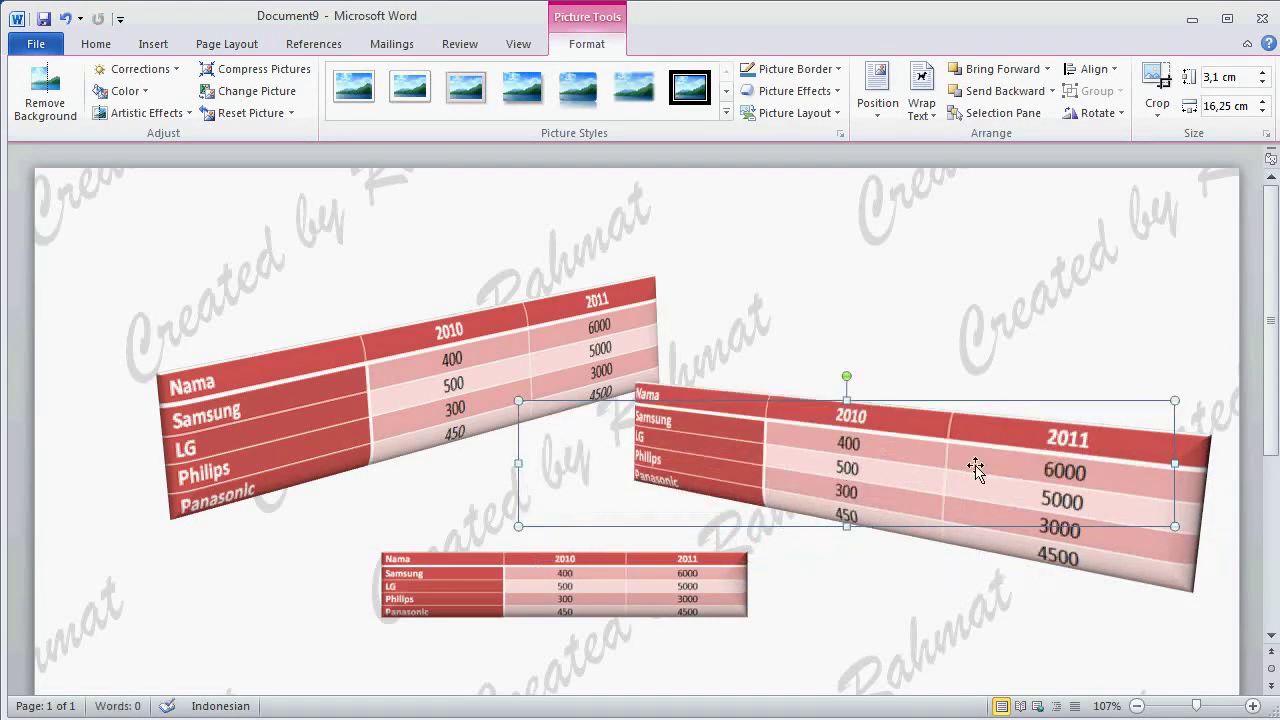
Step: Drag the perspective table left over the first tilted table, undoing the last small nudge
{"action": "mouse_move", "coordinate": [980, 478]}
{"action": "left_mouse_down"}
{"action": "mouse_move", "coordinate": [905, 447]}
{"action": "mouse_move", "coordinate": [916, 479]}
{"action": "left_mouse_up"}
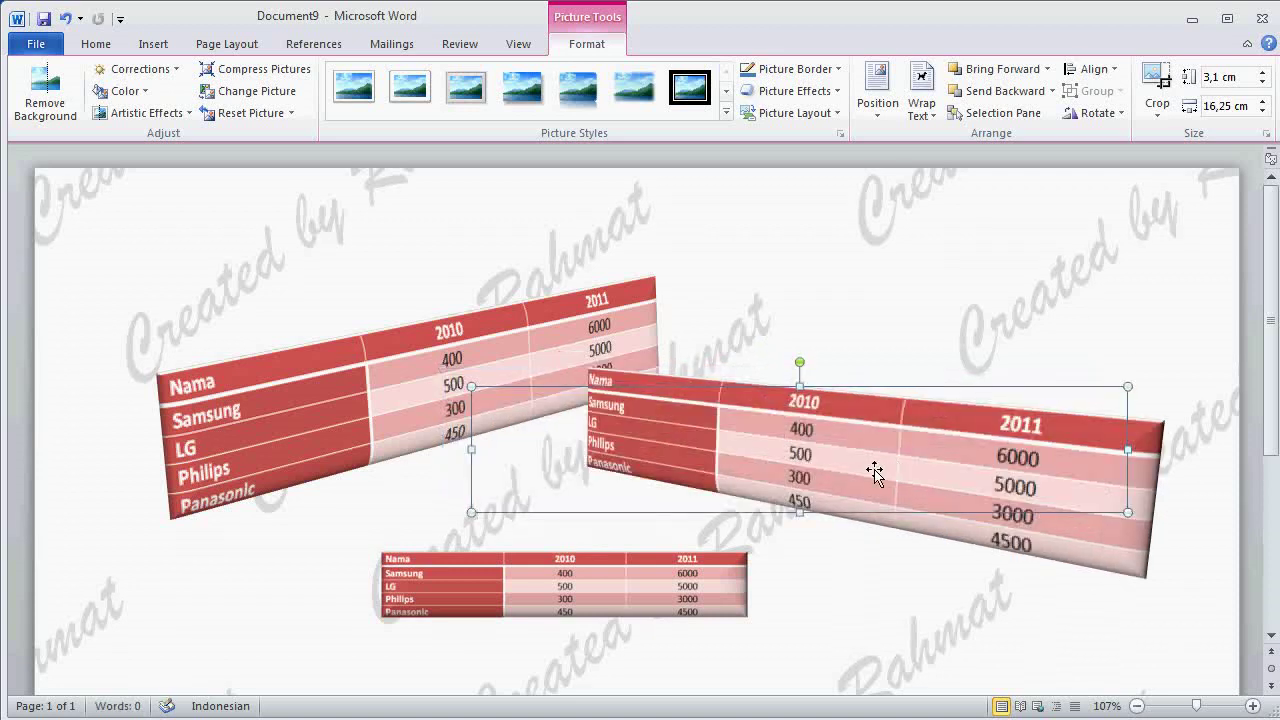
{"action": "left_click", "coordinate": [868, 476]}
{"action": "left_click_drag", "start_coordinate": [868, 476], "coordinate": [846, 471]}
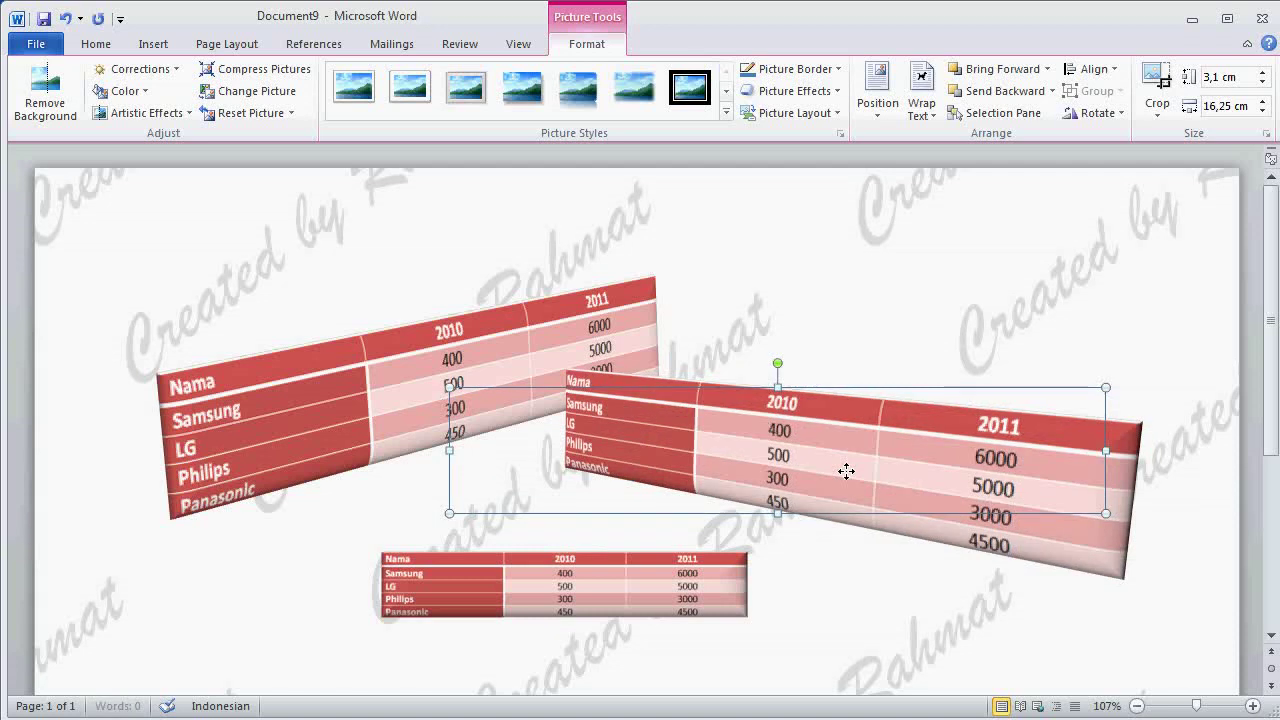
{"action": "key", "text": "ctrl+z"}
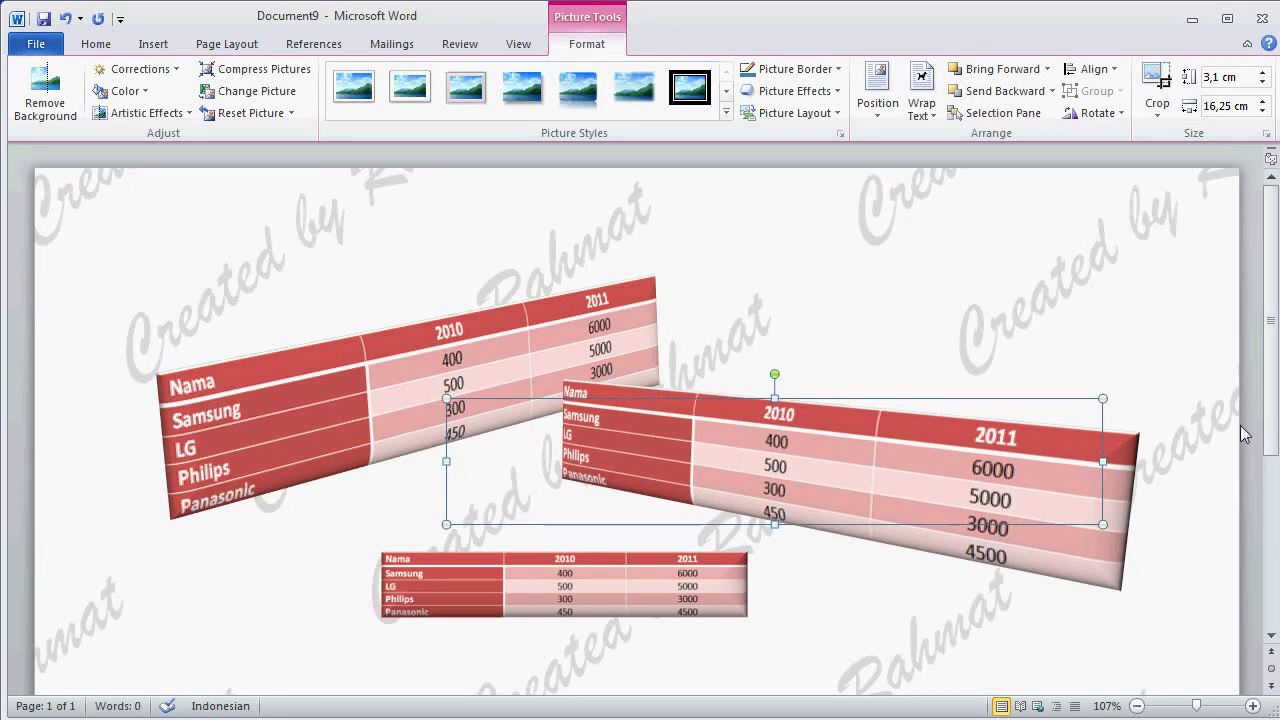
{"action": "left_click_drag", "start_coordinate": [1268, 410], "coordinate": [1268, 420]}
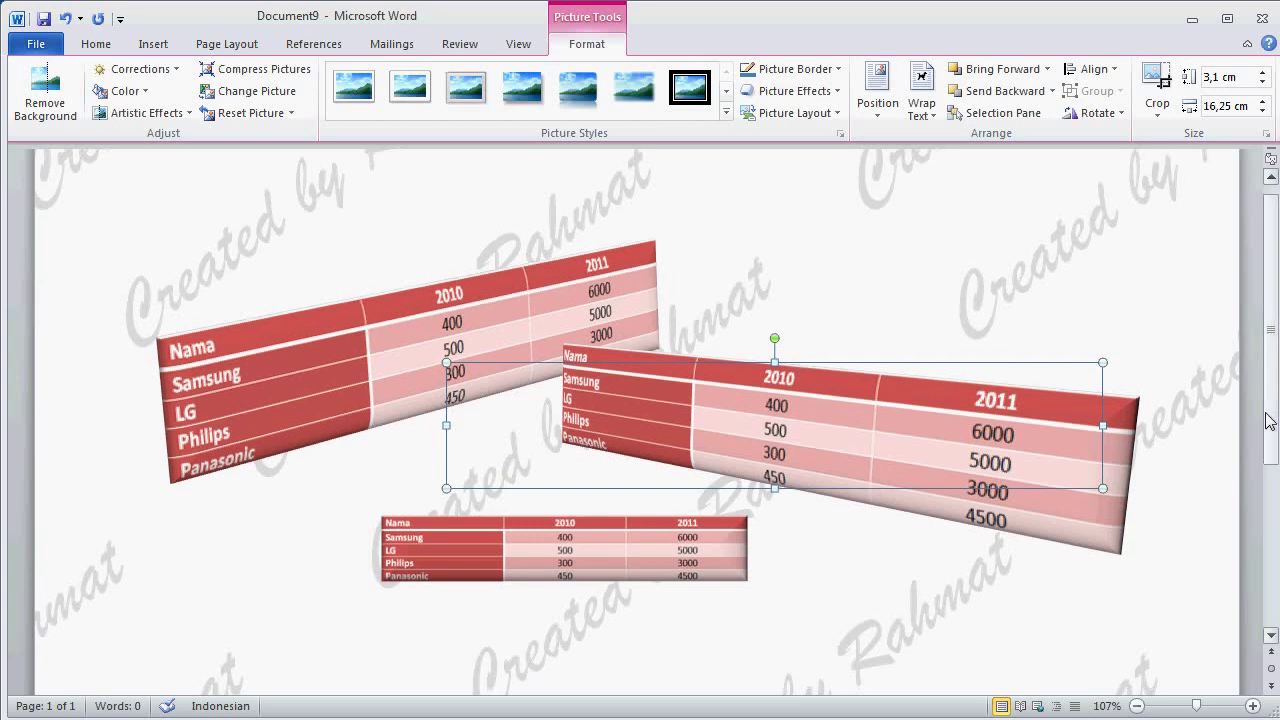
{"action": "left_click", "coordinate": [615, 542]}
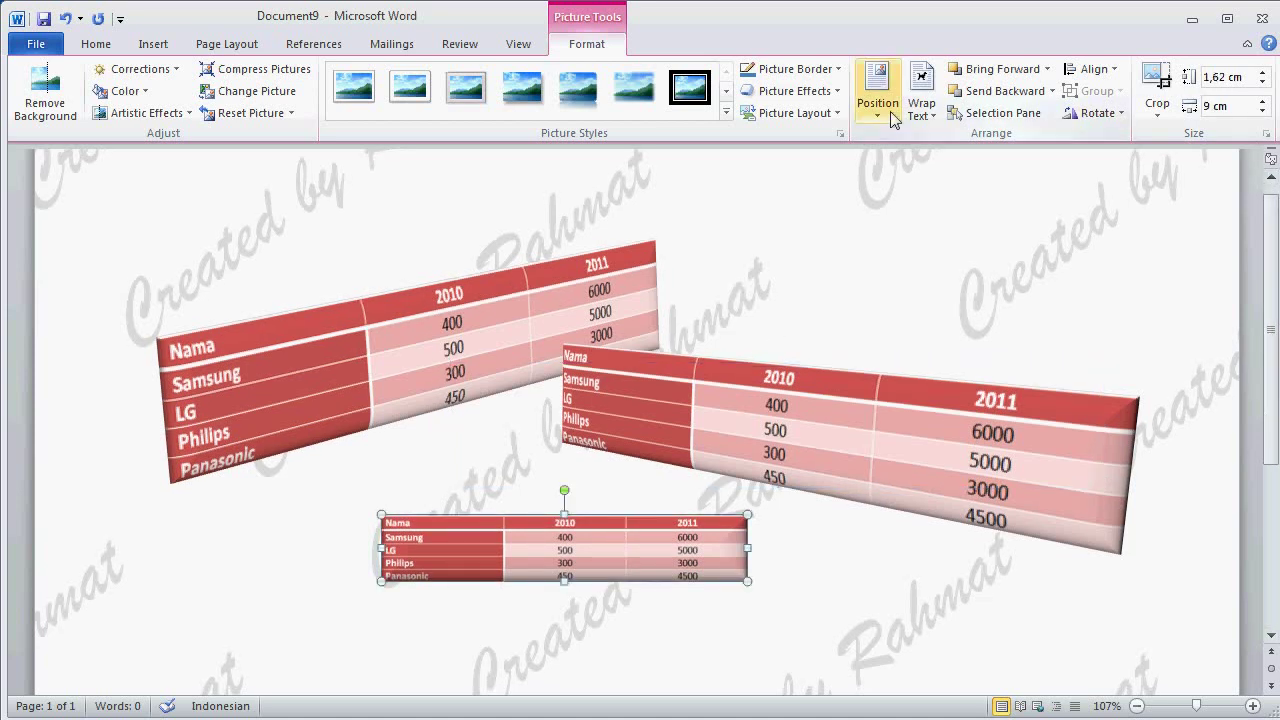
Step: Set the bottom table's 3-D rotation to X 304,4°, Y 342,4° and Z 84,8°
{"action": "left_click", "coordinate": [792, 91]}
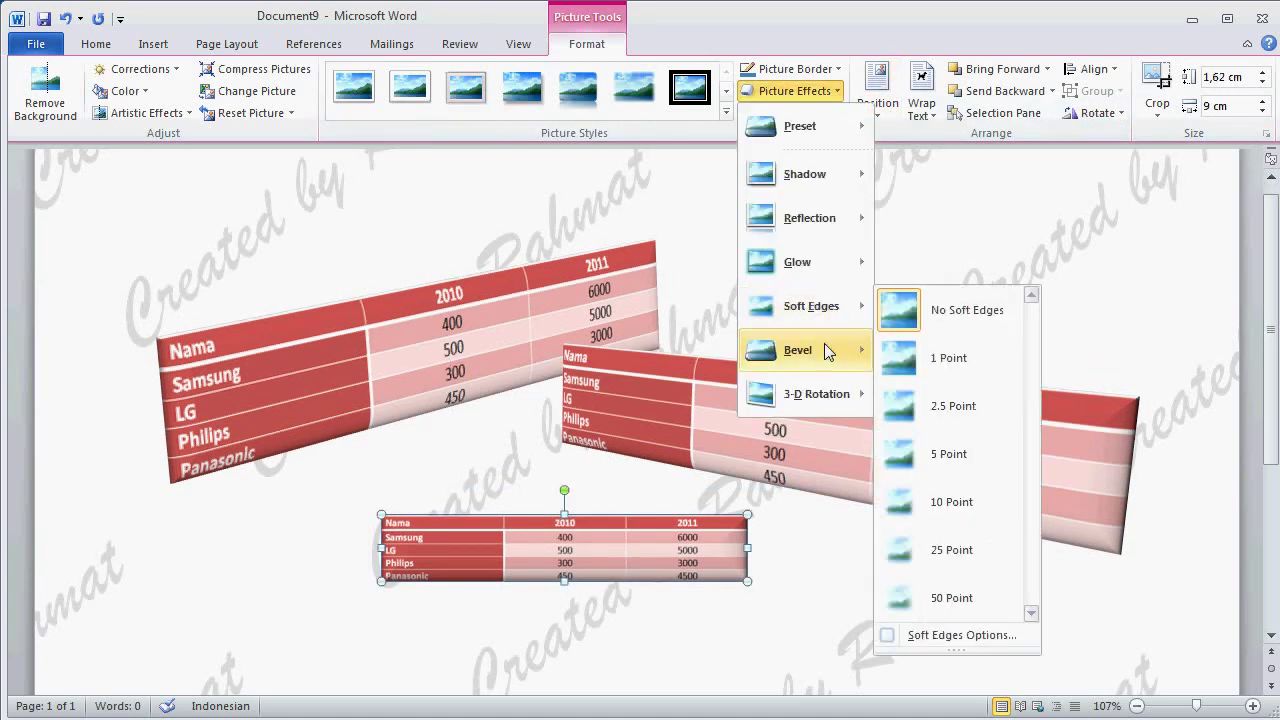
{"action": "mouse_move", "coordinate": [820, 393]}
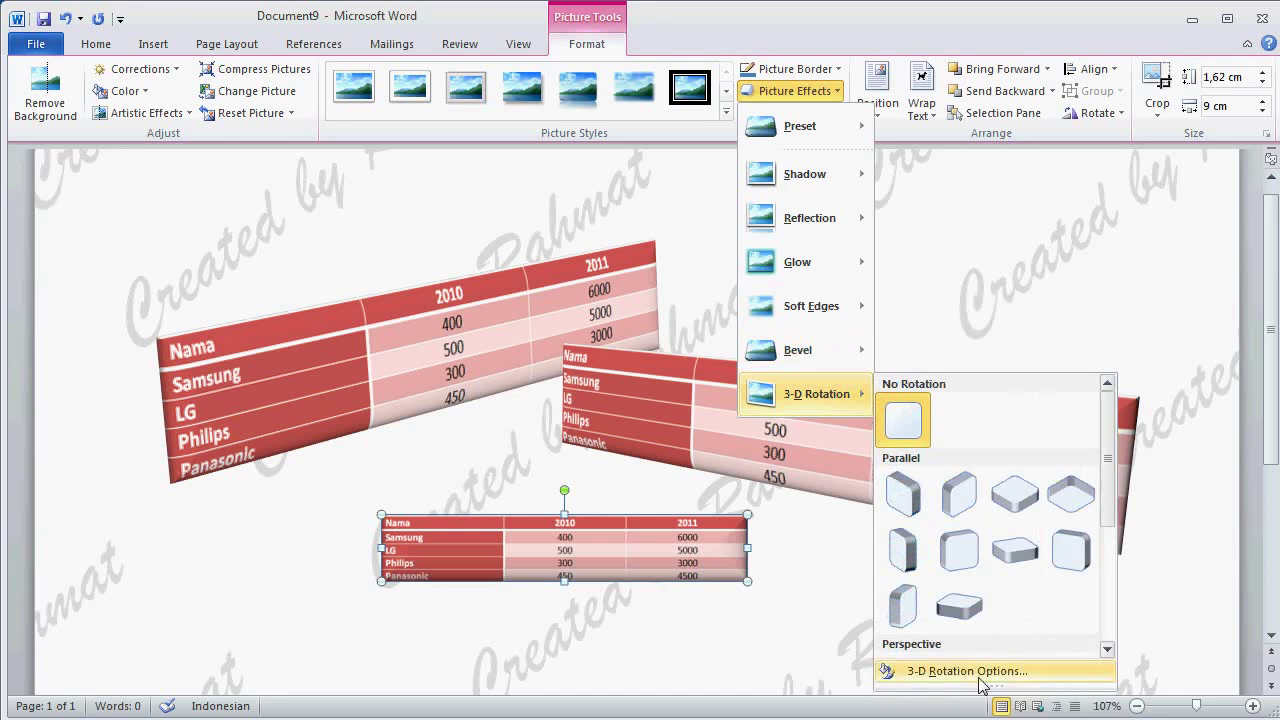
{"action": "left_click", "coordinate": [982, 680]}
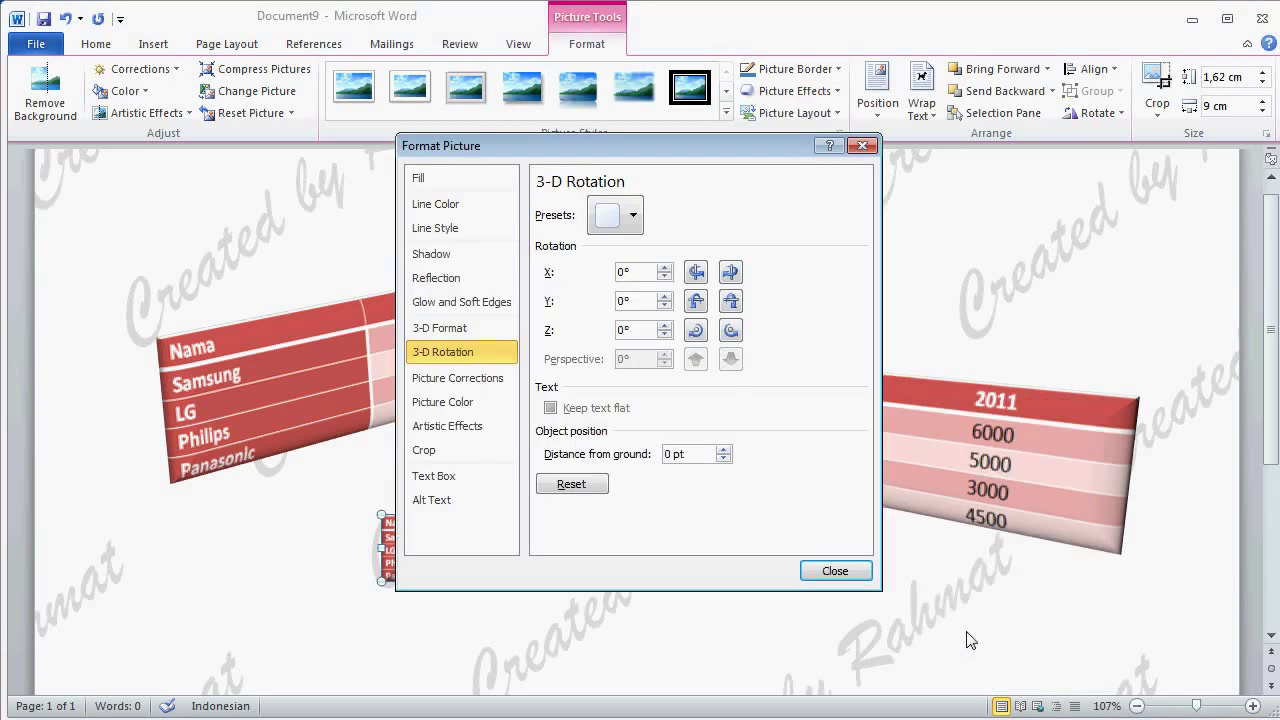
{"action": "left_click_drag", "start_coordinate": [640, 272], "coordinate": [607, 278]}
{"action": "type", "text": "30"}
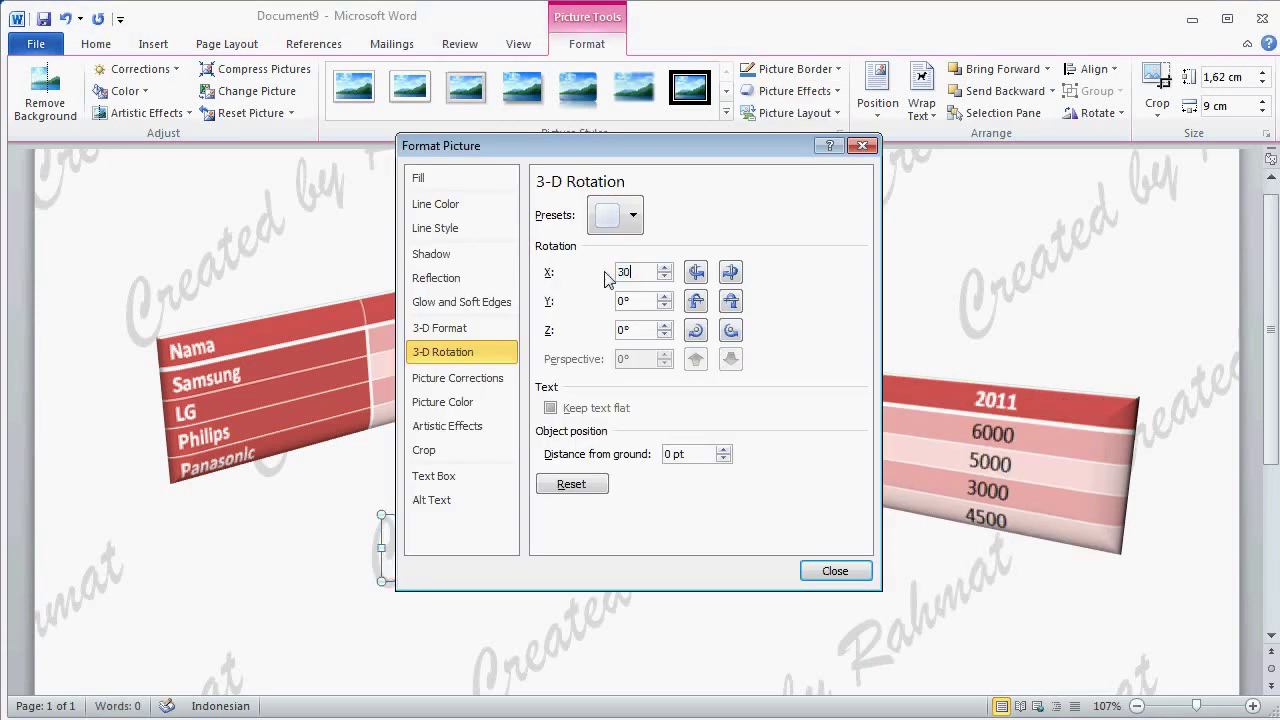
{"action": "type", "text": "4"}
{"action": "type", "text": ","}
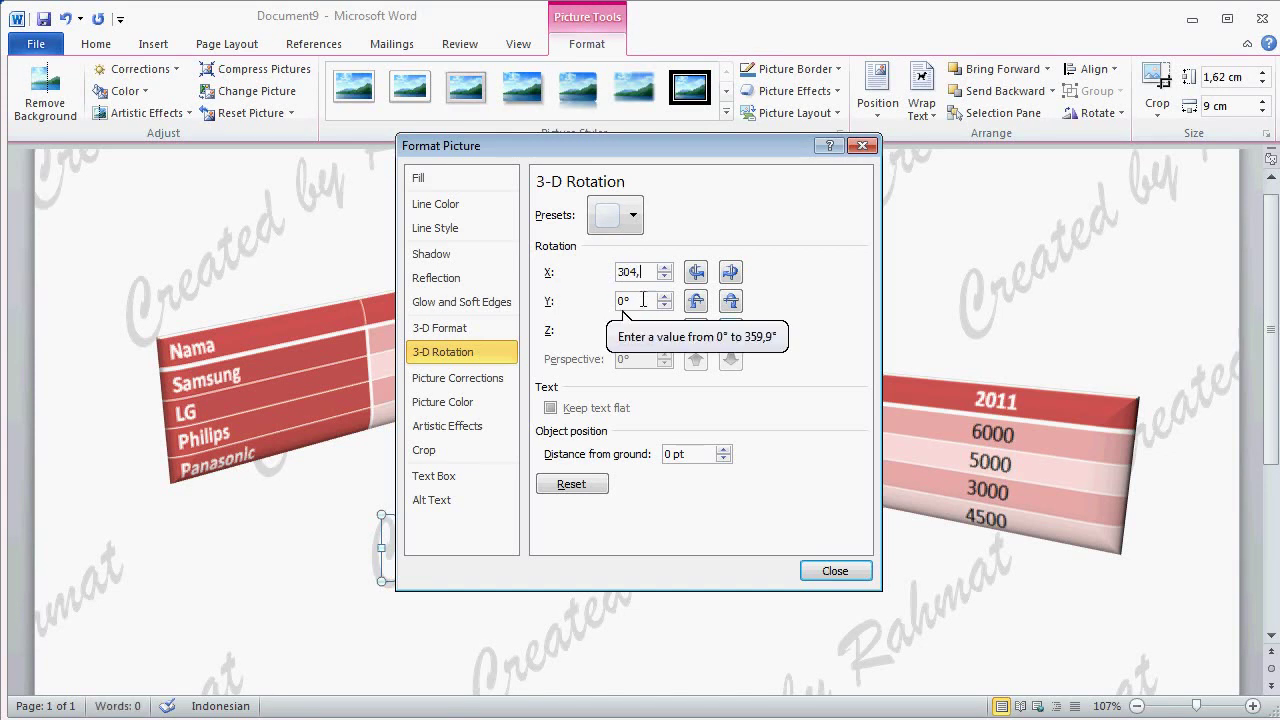
{"action": "type", "text": "4"}
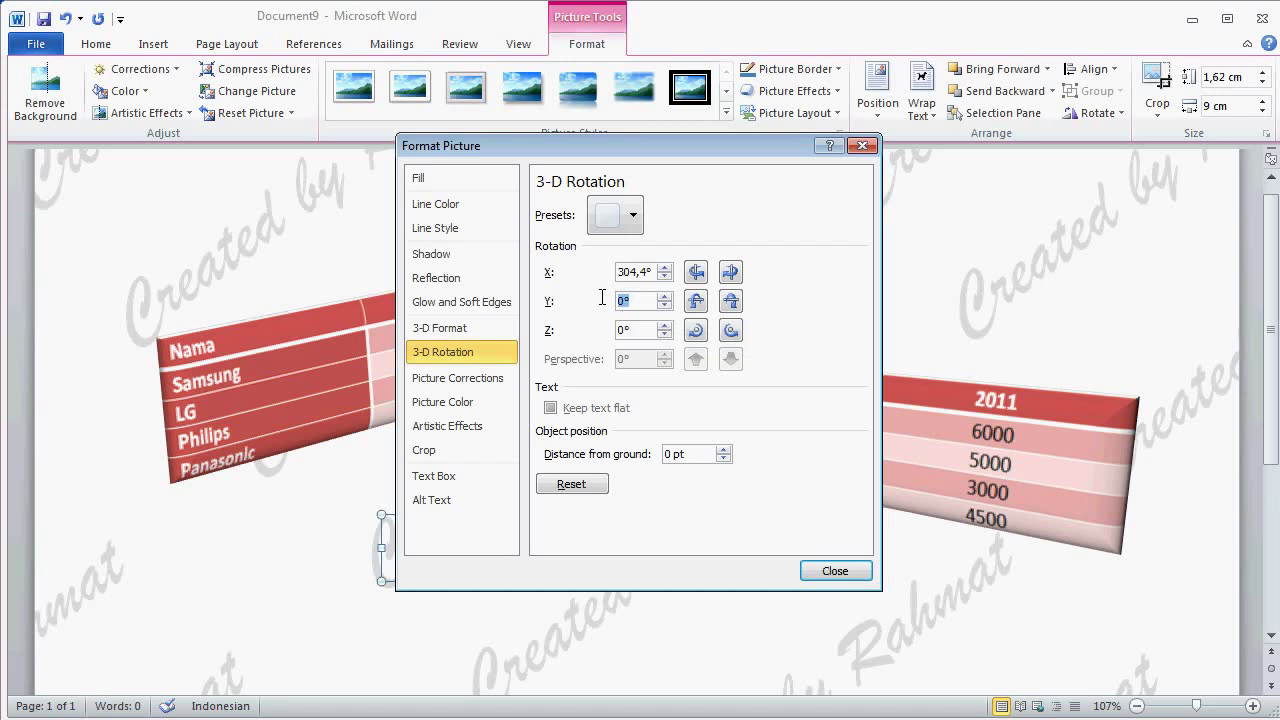
{"action": "type", "text": "342,4"}
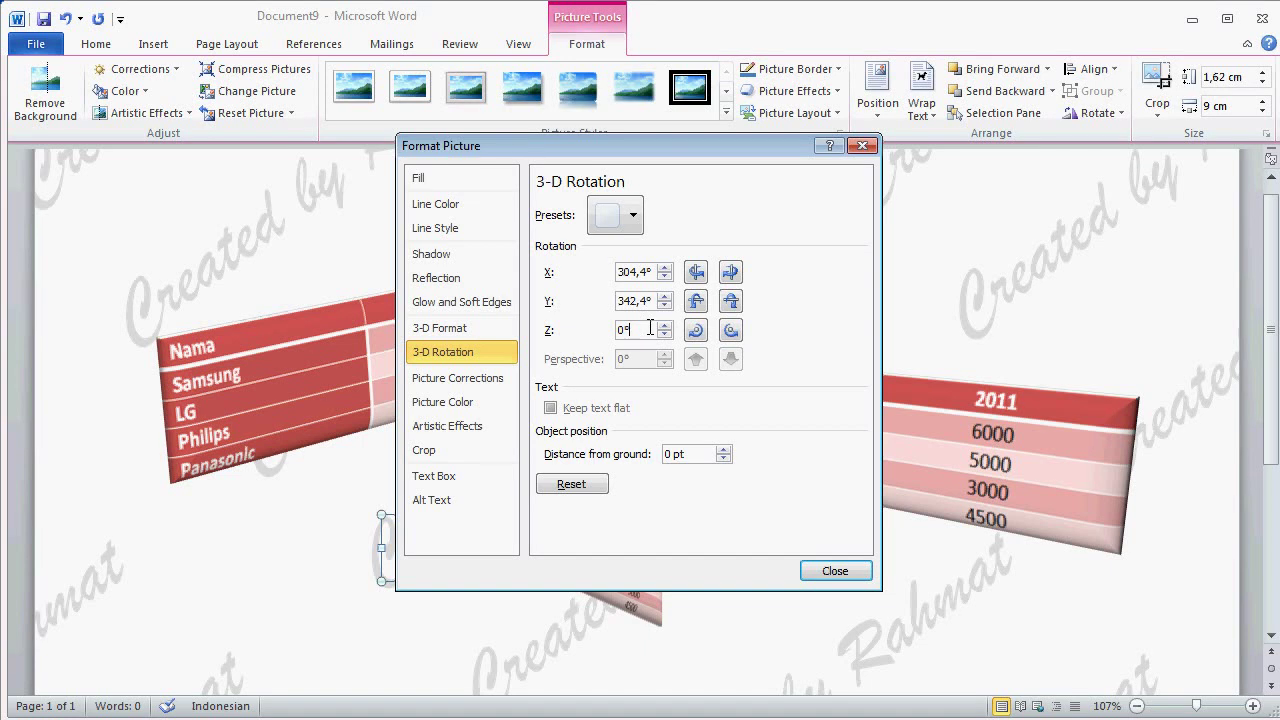
{"action": "left_click_drag", "start_coordinate": [650, 328], "coordinate": [610, 331]}
{"action": "type", "text": "84"}
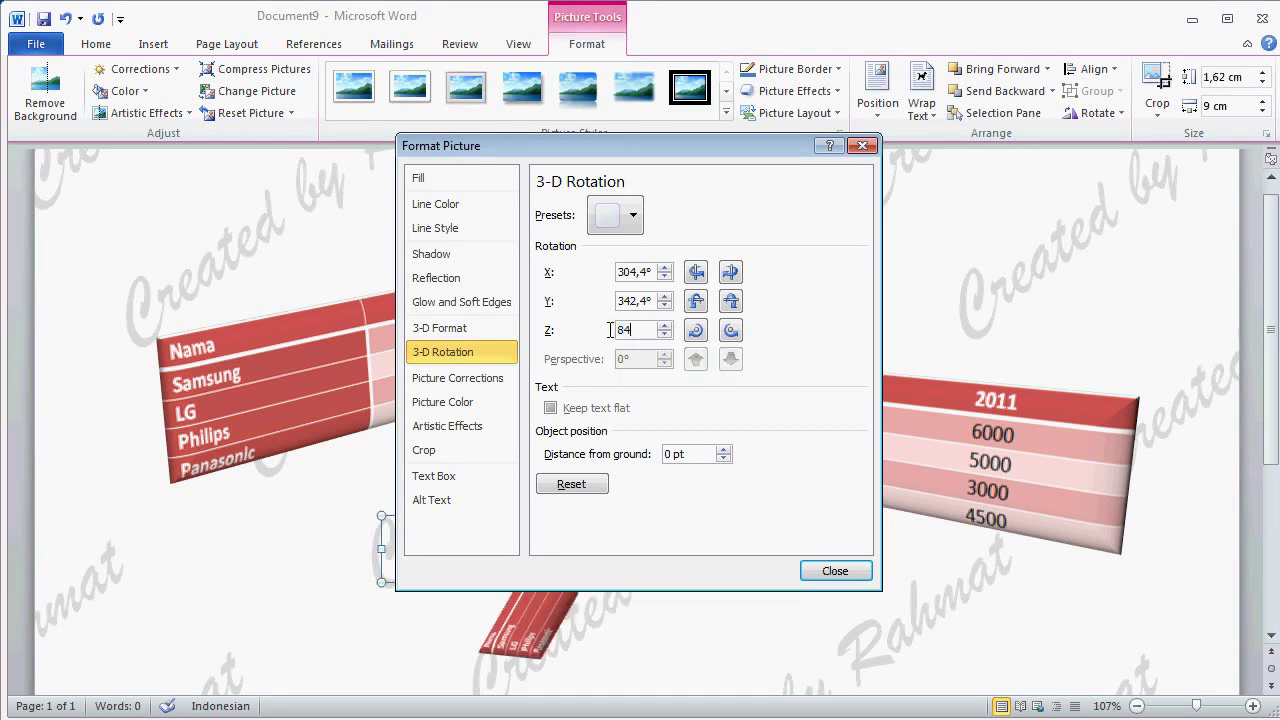
{"action": "type", "text": ",8"}
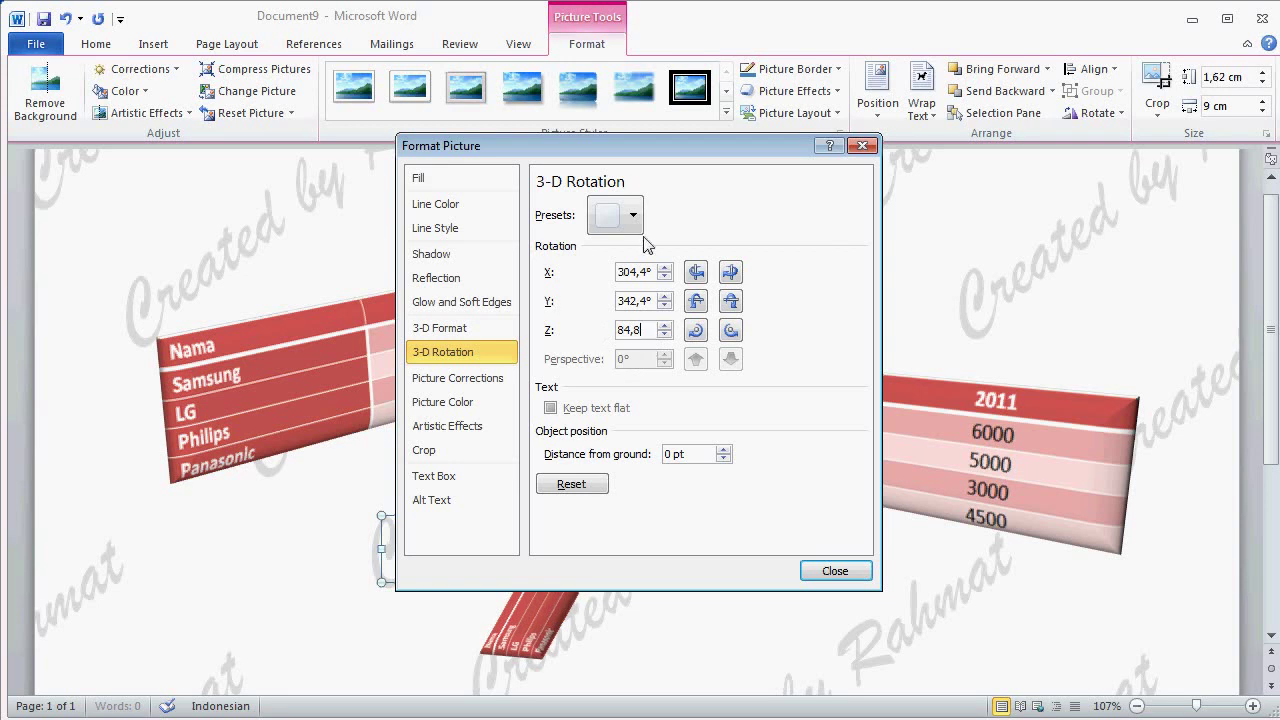
{"action": "key", "text": "Return"}
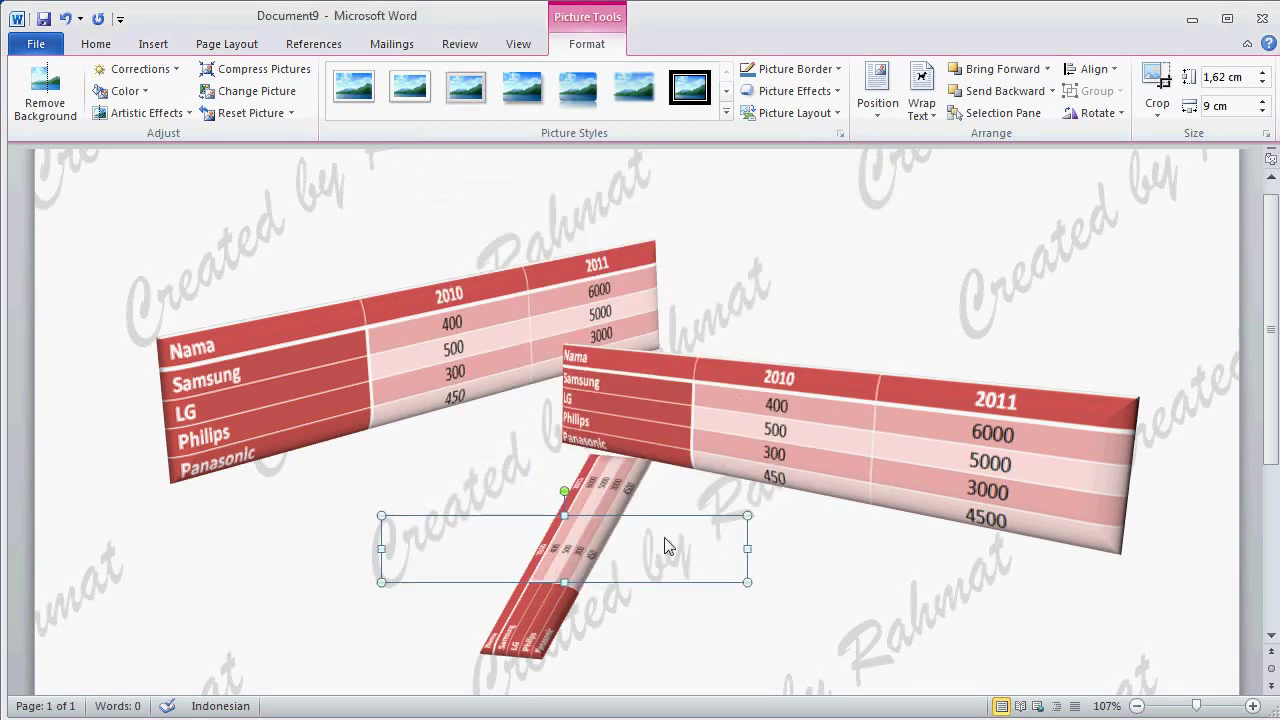
Step: Unlock the aspect ratio and resize the diagonal picture to 3,18 × 16,7 cm
{"action": "left_click", "coordinate": [1266, 134]}
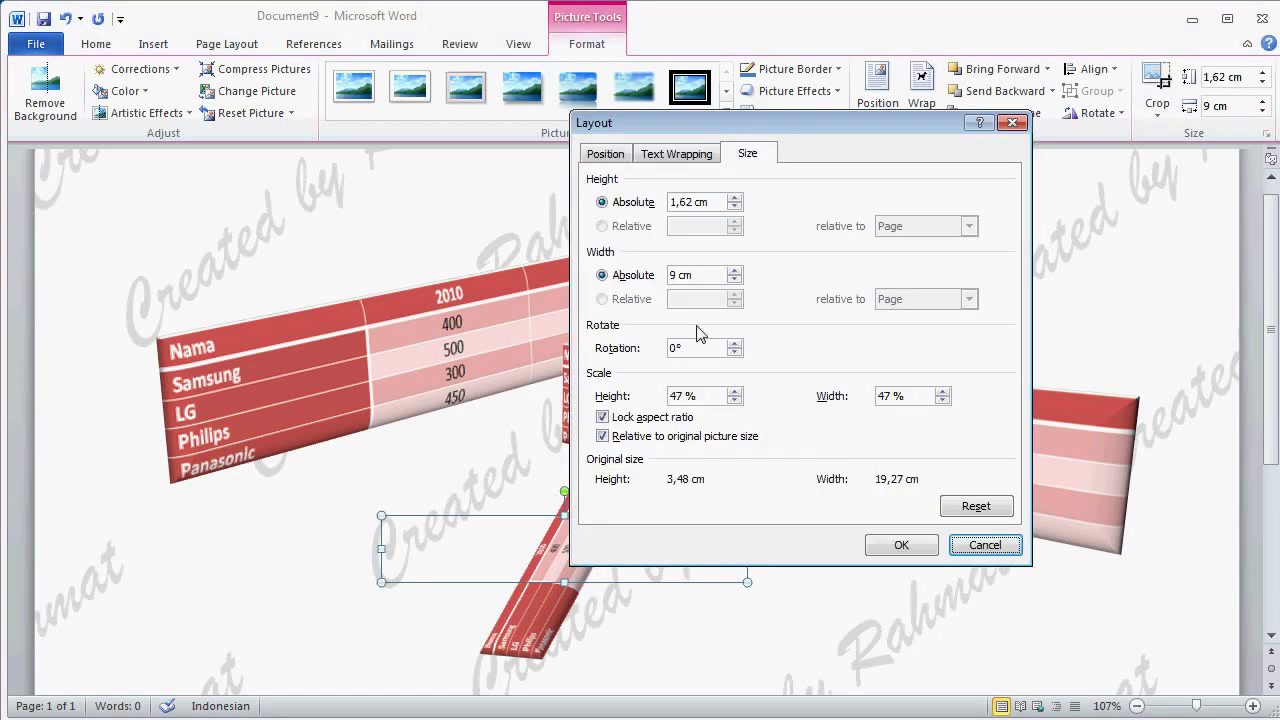
{"action": "left_click", "coordinate": [655, 416]}
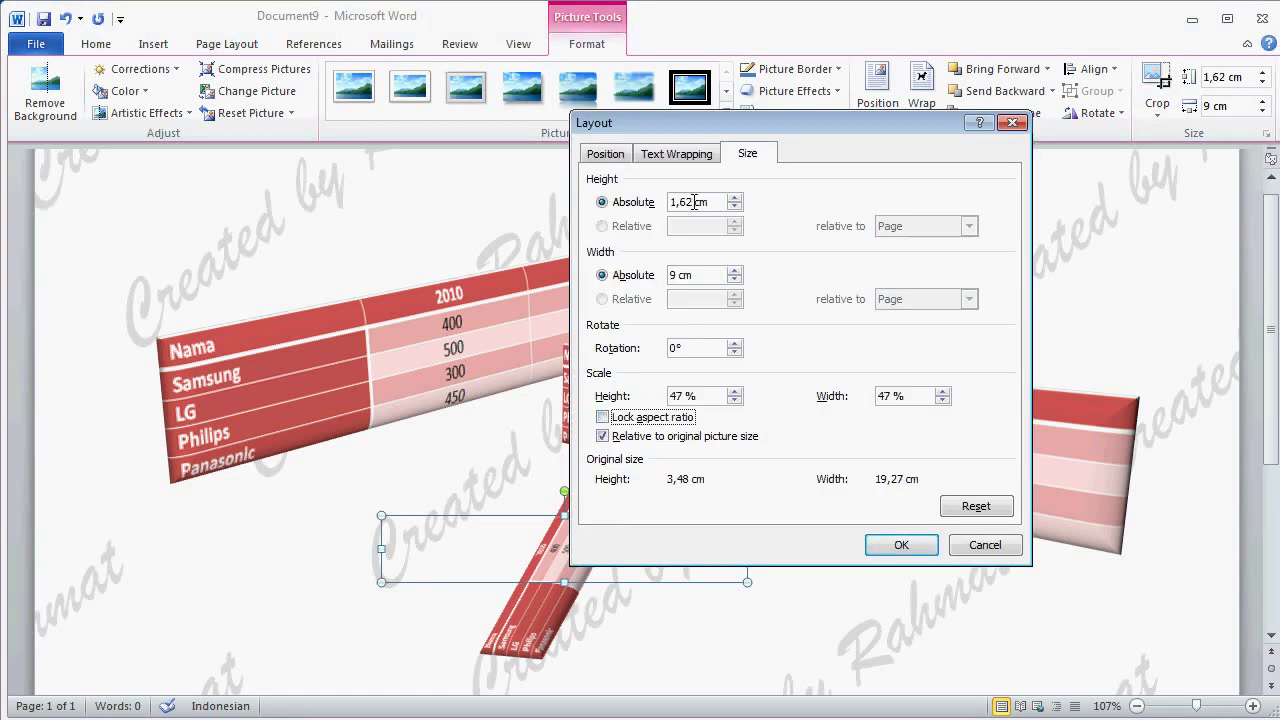
{"action": "left_click_drag", "start_coordinate": [694, 202], "coordinate": [664, 204]}
{"action": "type", "text": "3,18"}
{"action": "key", "text": "Tab"}
{"action": "type", "text": "16"}
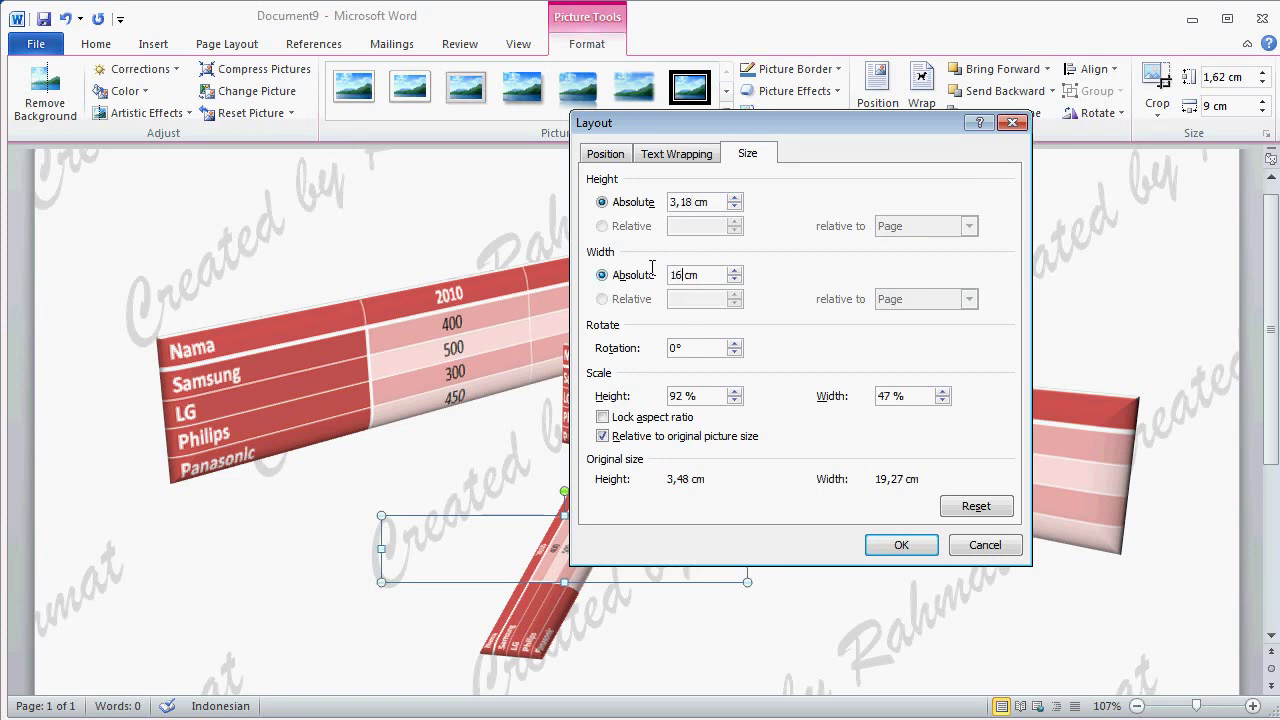
{"action": "type", "text": ",7"}
{"action": "left_click", "coordinate": [900, 545]}
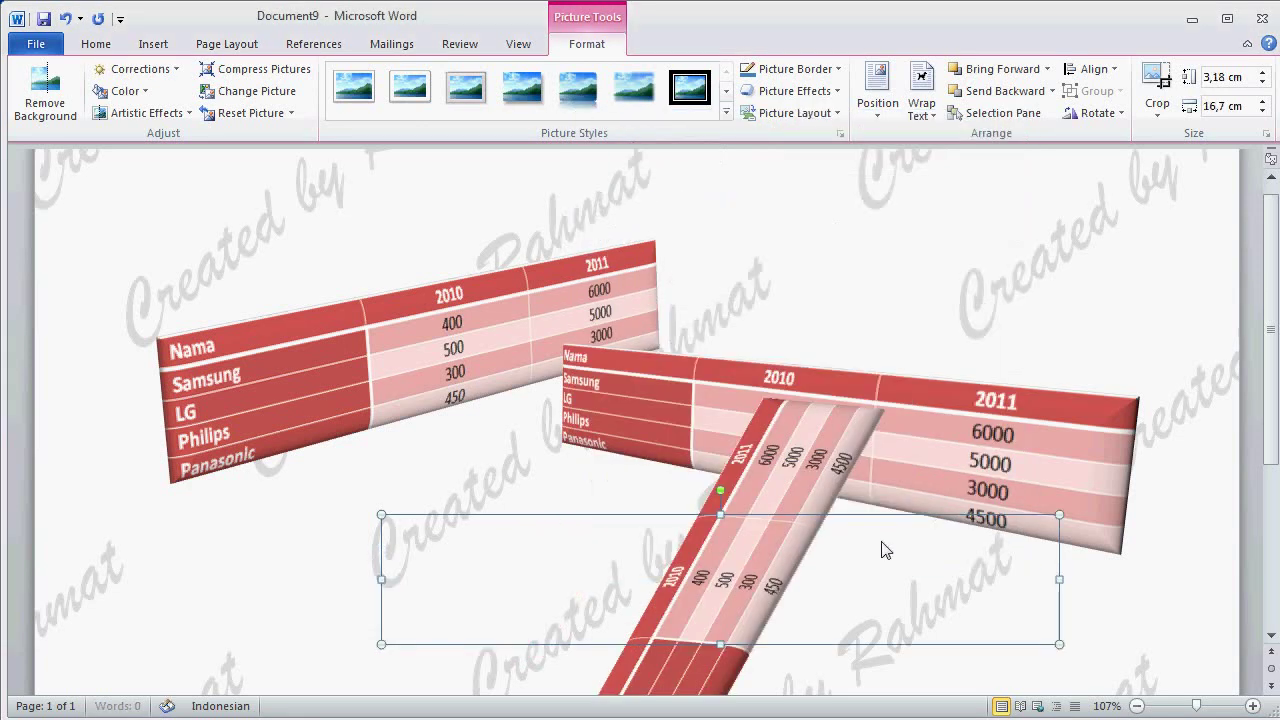
Step: Position the diagonal picture so it crosses the right-hand tilted table
{"action": "left_click_drag", "start_coordinate": [762, 560], "coordinate": [812, 521]}
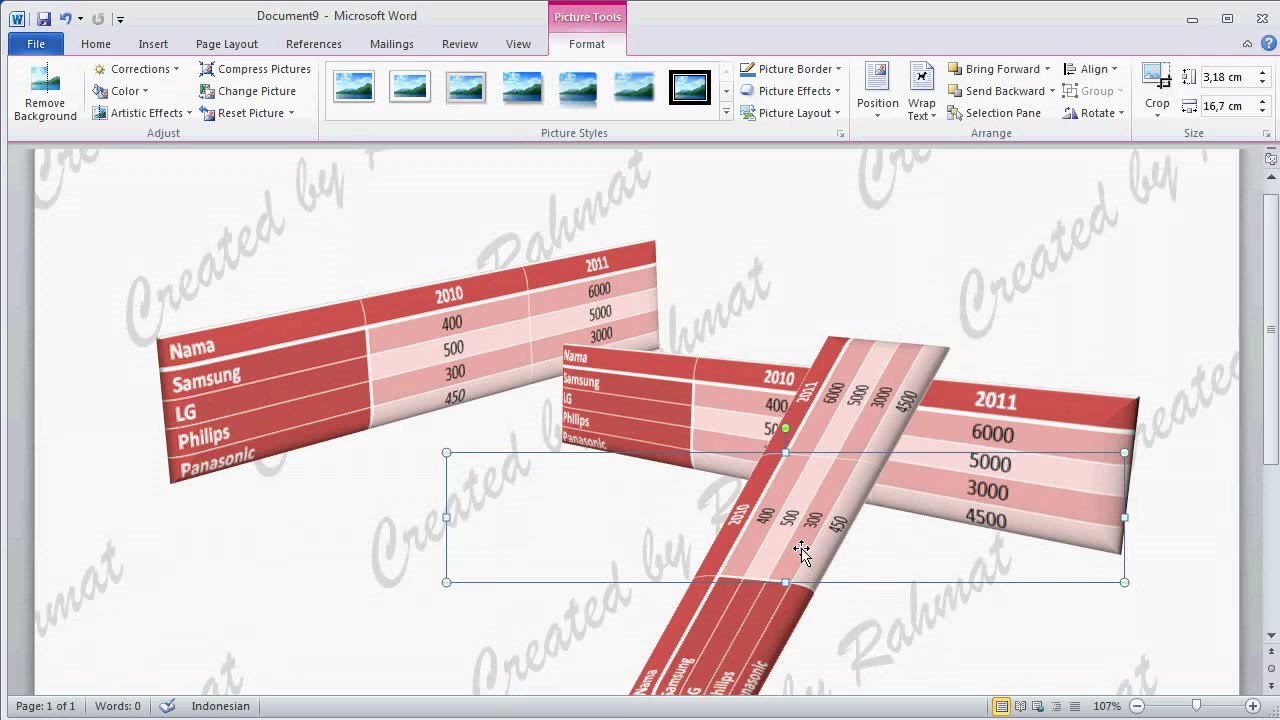
{"action": "left_click_drag", "start_coordinate": [801, 551], "coordinate": [826, 552]}
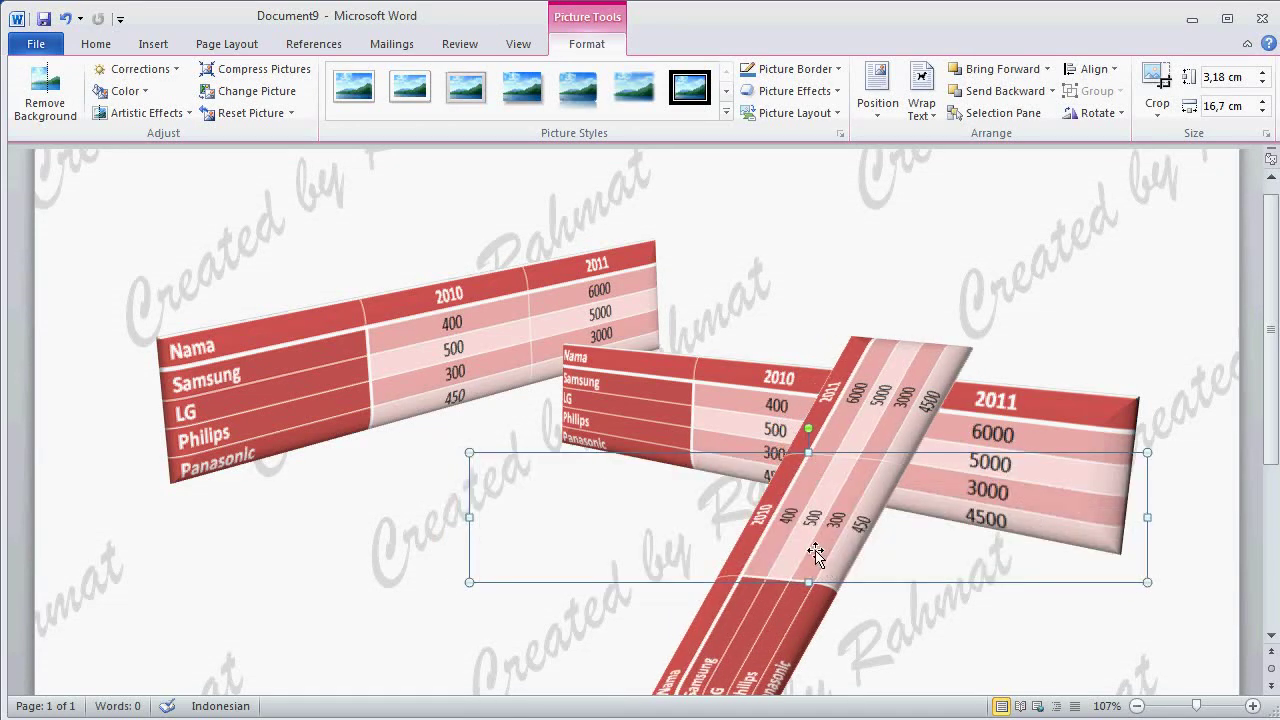
{"action": "scroll", "coordinate": [1275, 450], "scroll_direction": "down", "scroll_amount": 1}
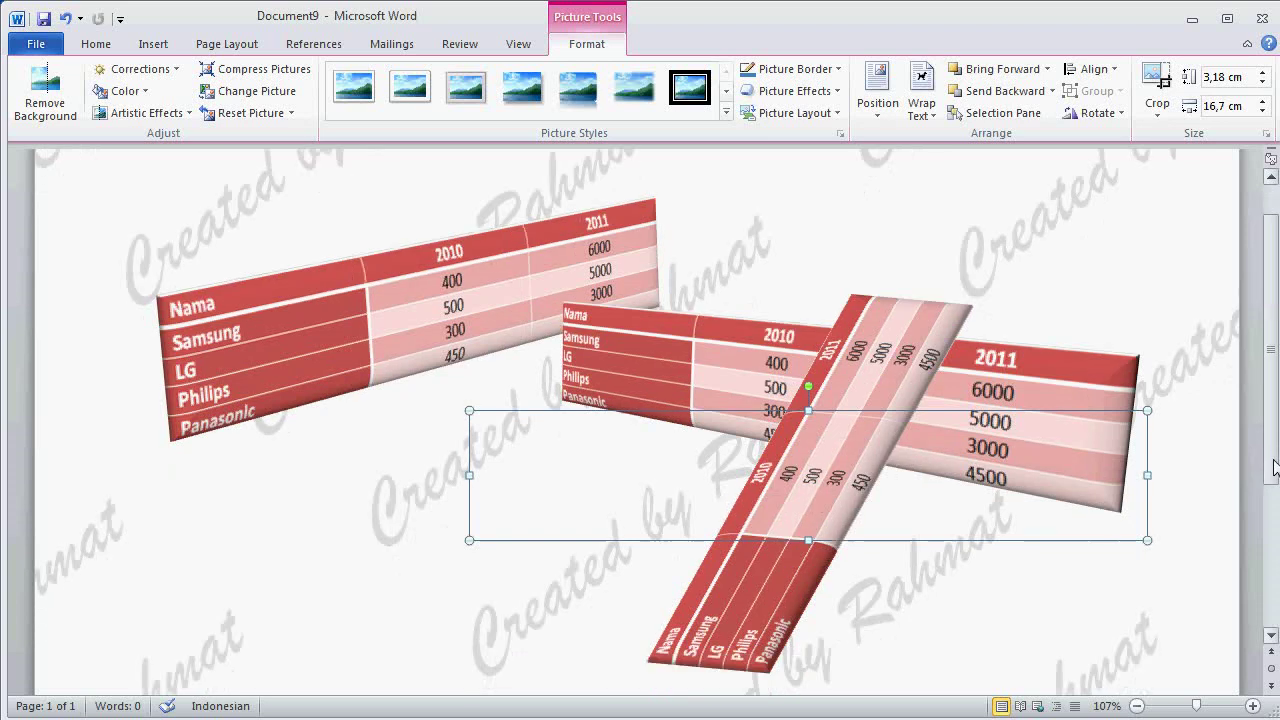
{"action": "left_click_drag", "start_coordinate": [809, 457], "coordinate": [815, 447]}
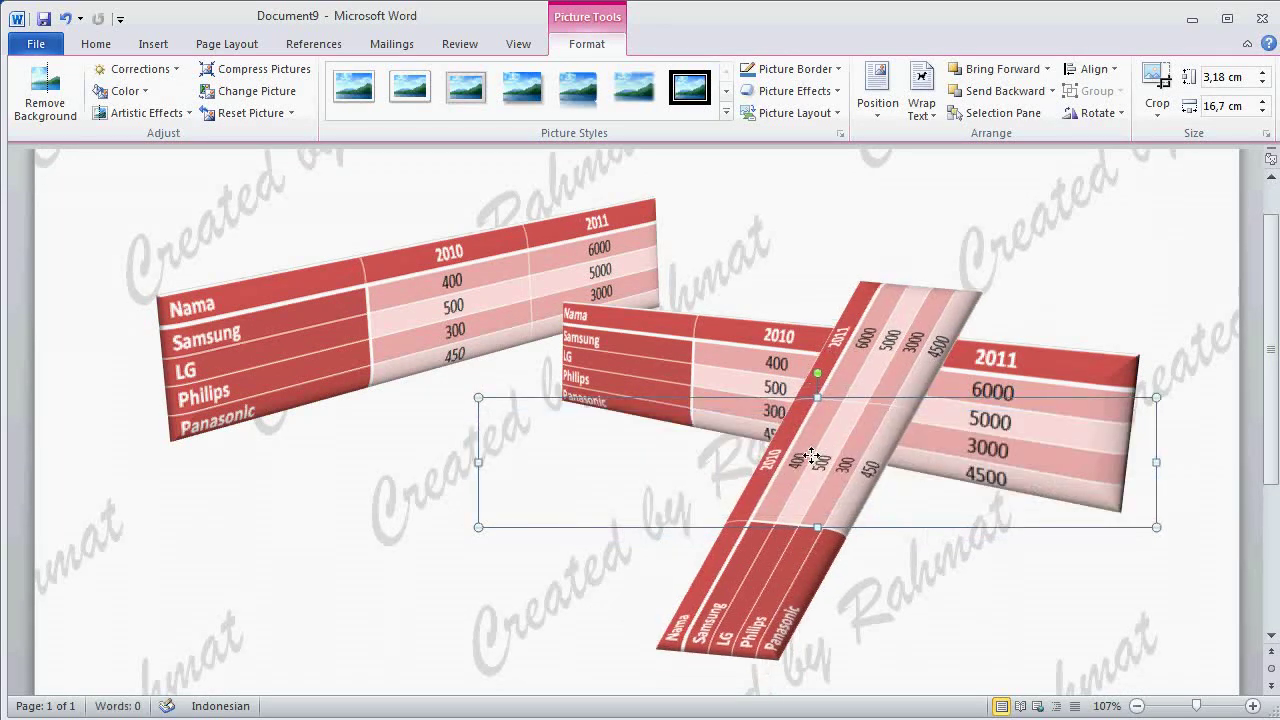
{"action": "left_click_drag", "start_coordinate": [812, 456], "coordinate": [828, 455]}
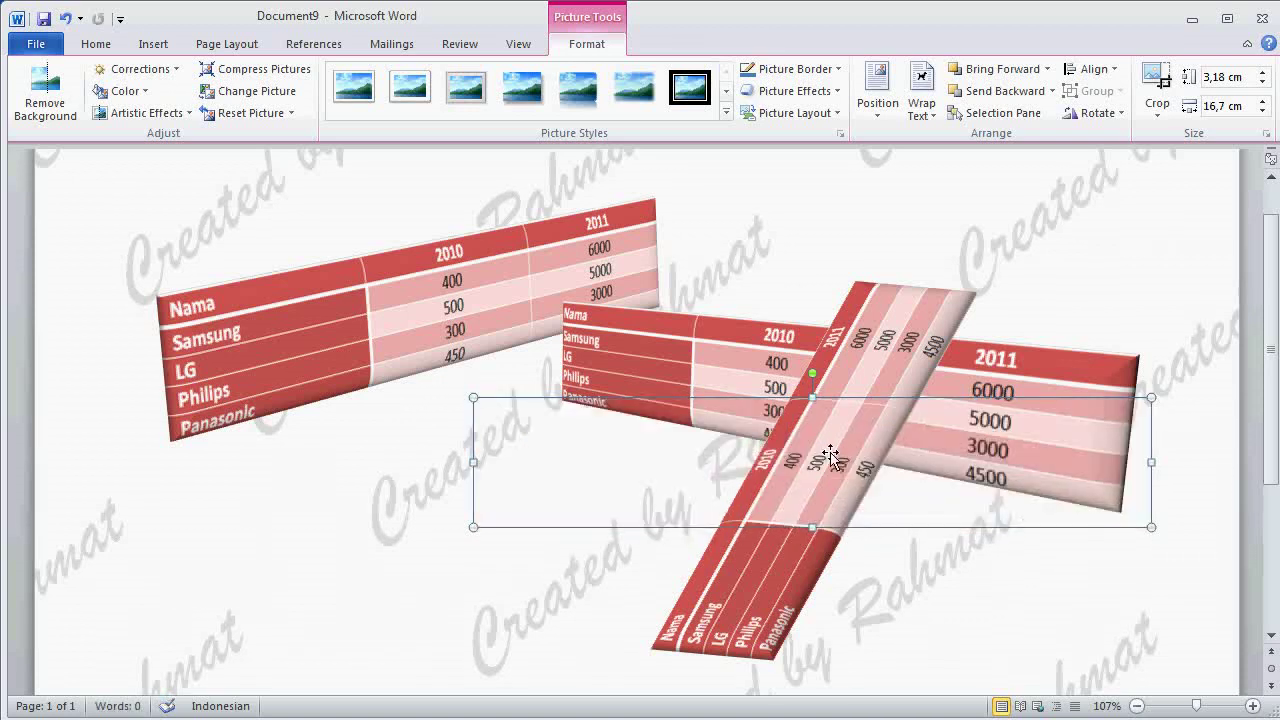
Step: Add a Perspective shadow to the upper-left and middle-right table pictures
{"action": "left_click", "coordinate": [349, 252]}
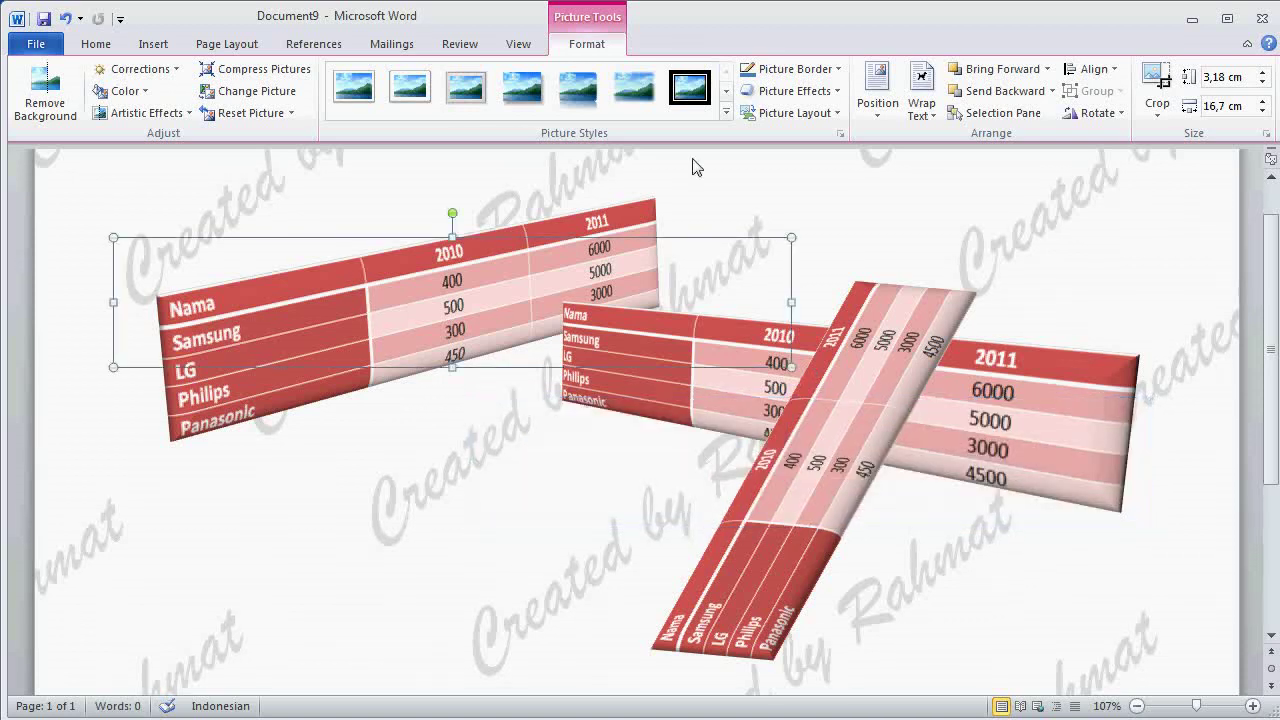
{"action": "left_click", "coordinate": [840, 93]}
{"action": "mouse_move", "coordinate": [831, 173]}
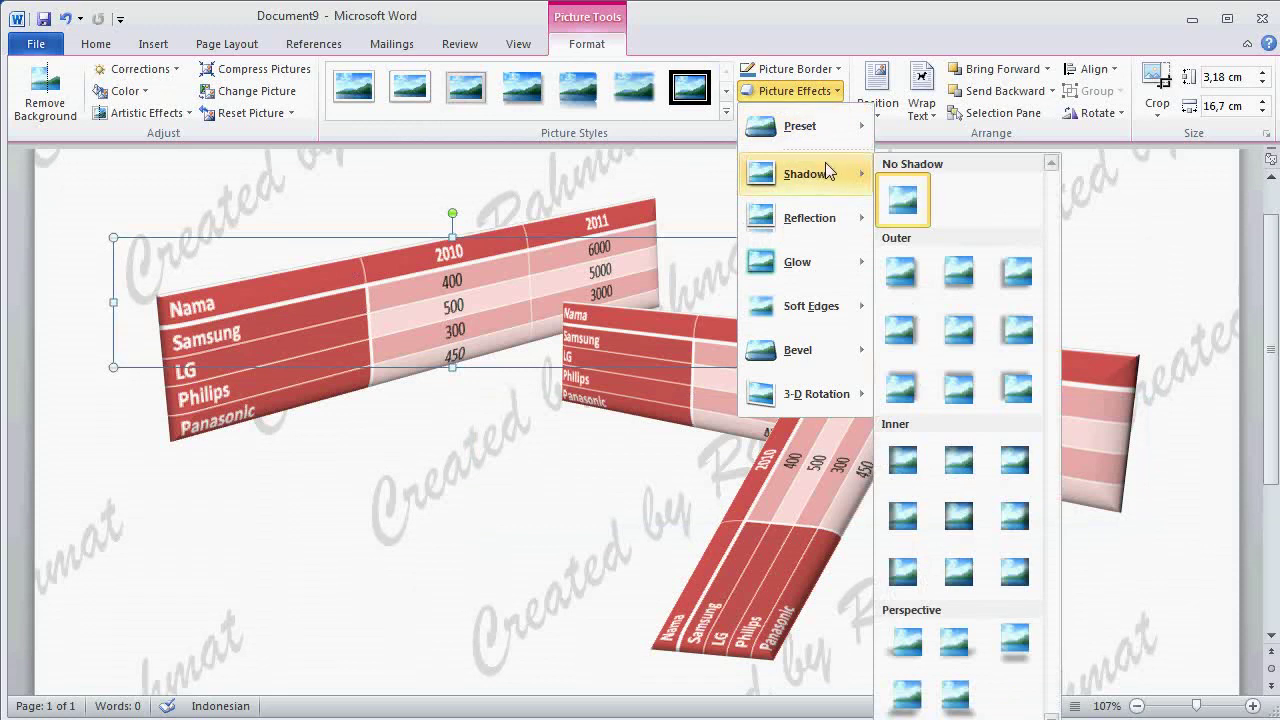
{"action": "left_click", "coordinate": [910, 646]}
{"action": "left_click", "coordinate": [1028, 418]}
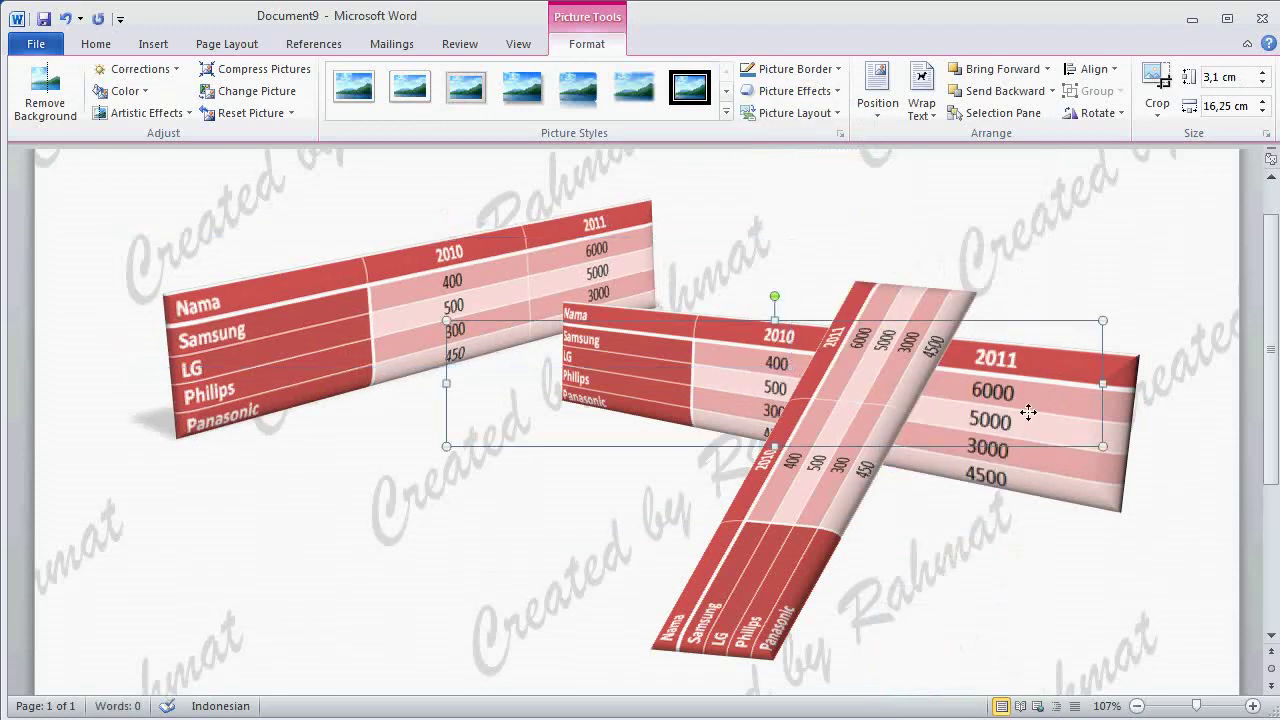
{"action": "left_click", "coordinate": [812, 90]}
{"action": "mouse_move", "coordinate": [842, 185]}
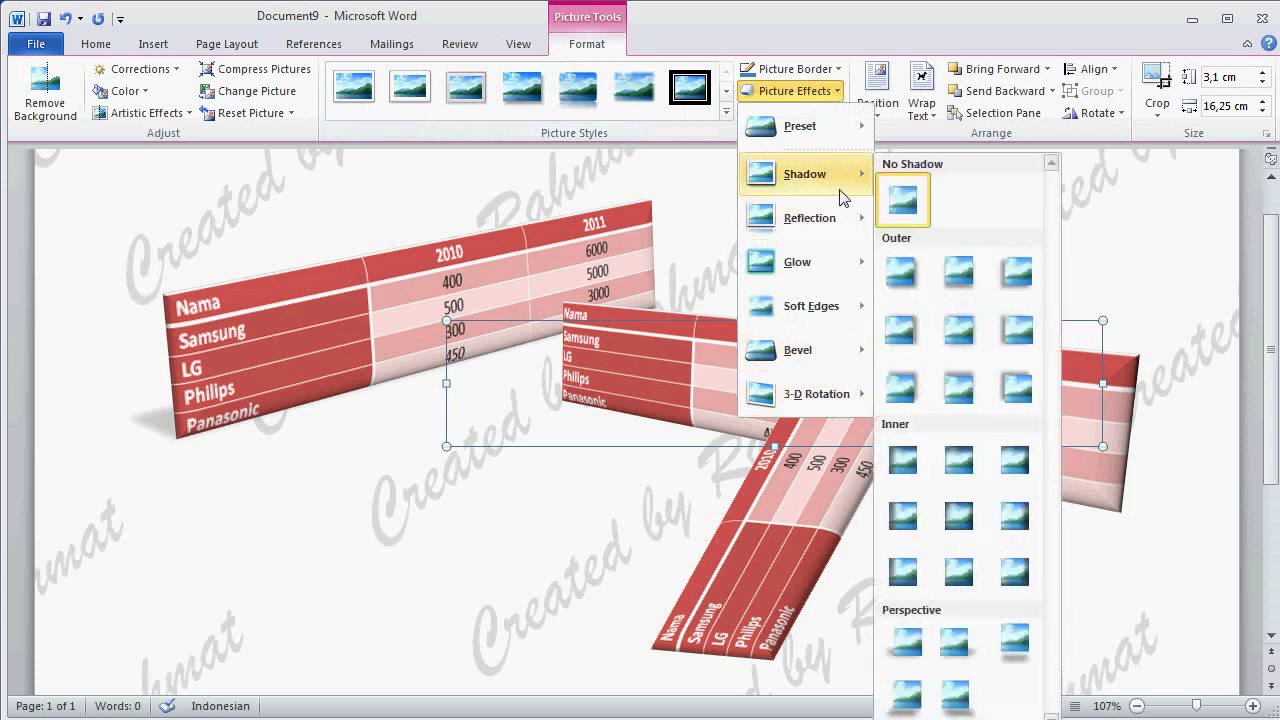
{"action": "left_click", "coordinate": [954, 640]}
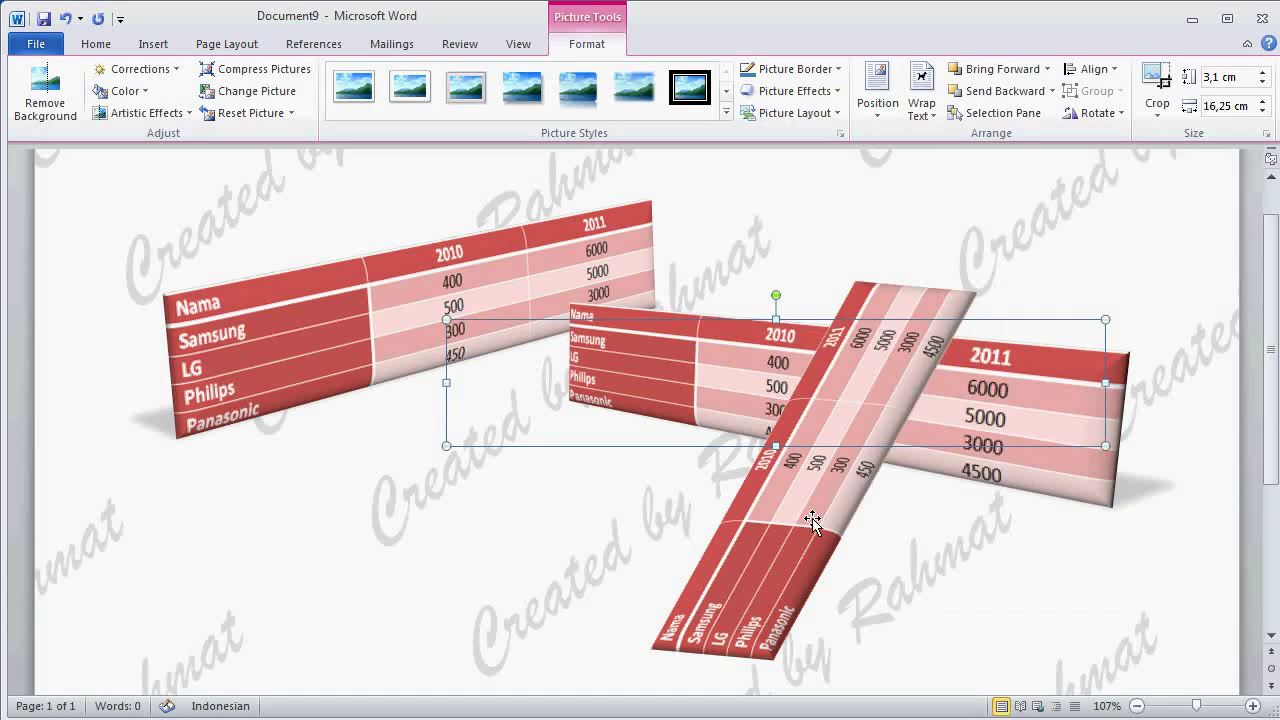
Step: Add a Perspective shadow behind the diagonal table picture
{"action": "left_click", "coordinate": [777, 563]}
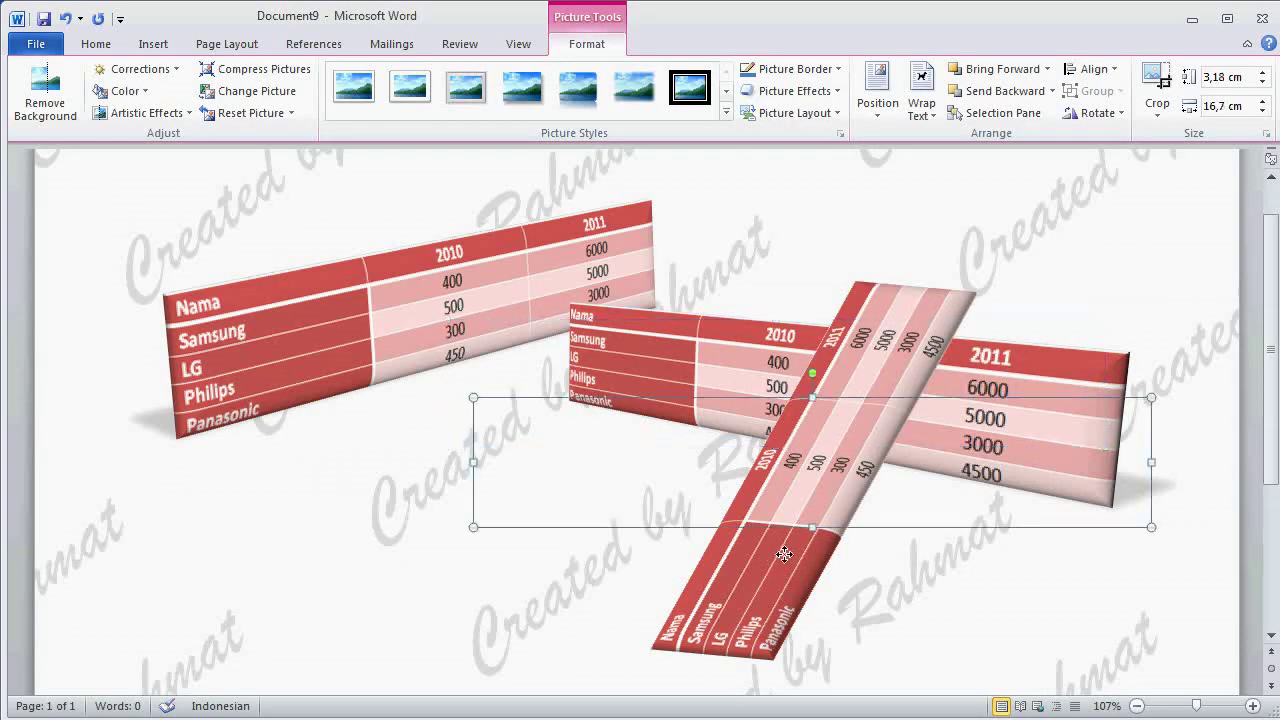
{"action": "left_click", "coordinate": [798, 91]}
{"action": "mouse_move", "coordinate": [829, 177]}
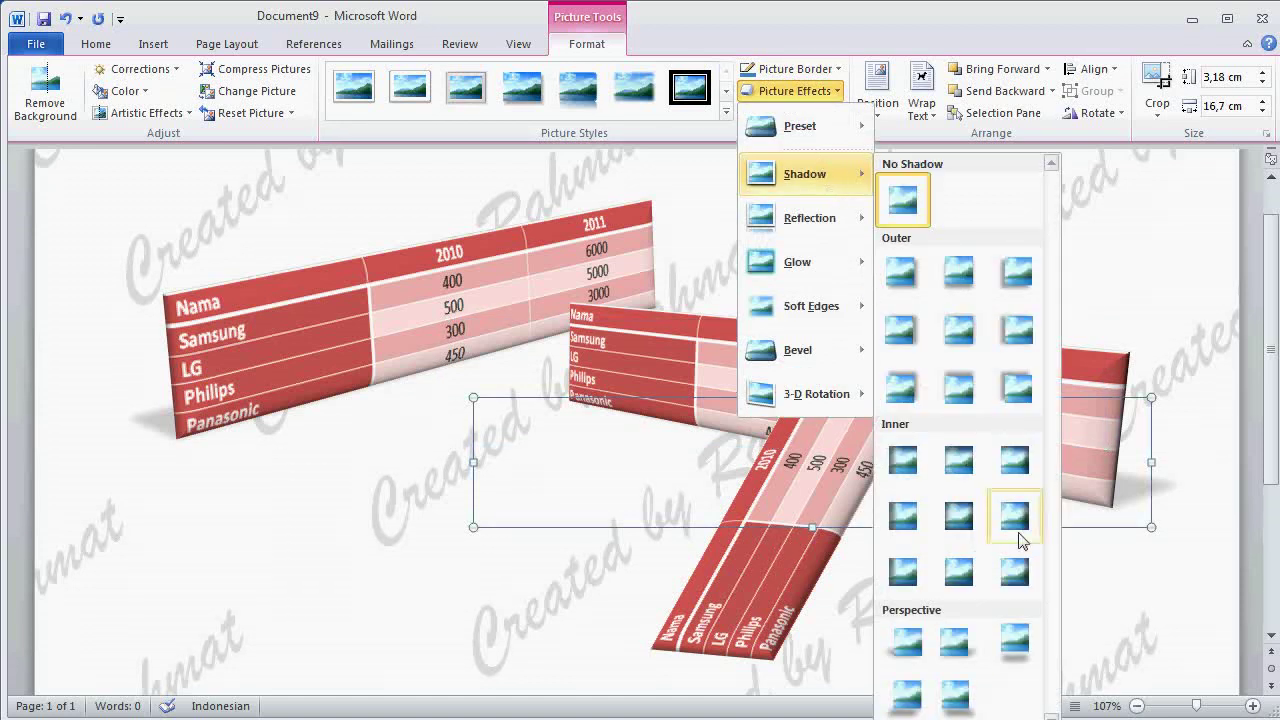
{"action": "left_click", "coordinate": [1015, 642]}
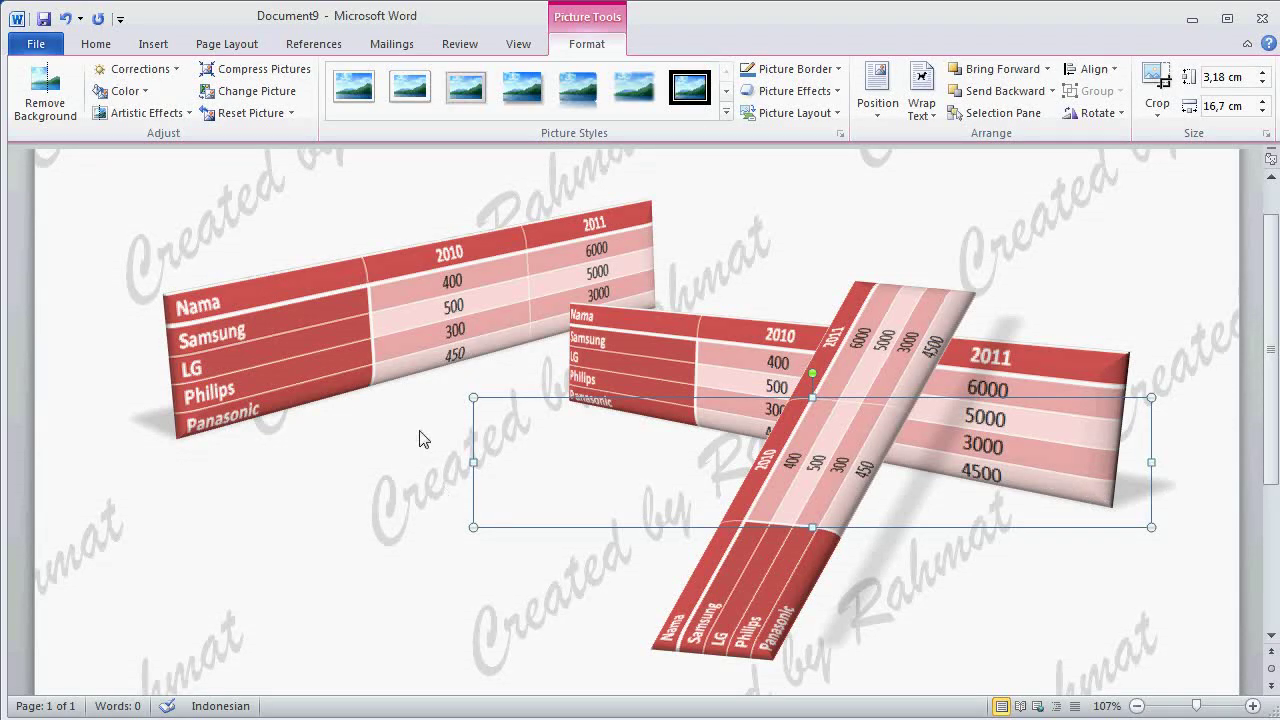
{"action": "left_click", "coordinate": [558, 288]}
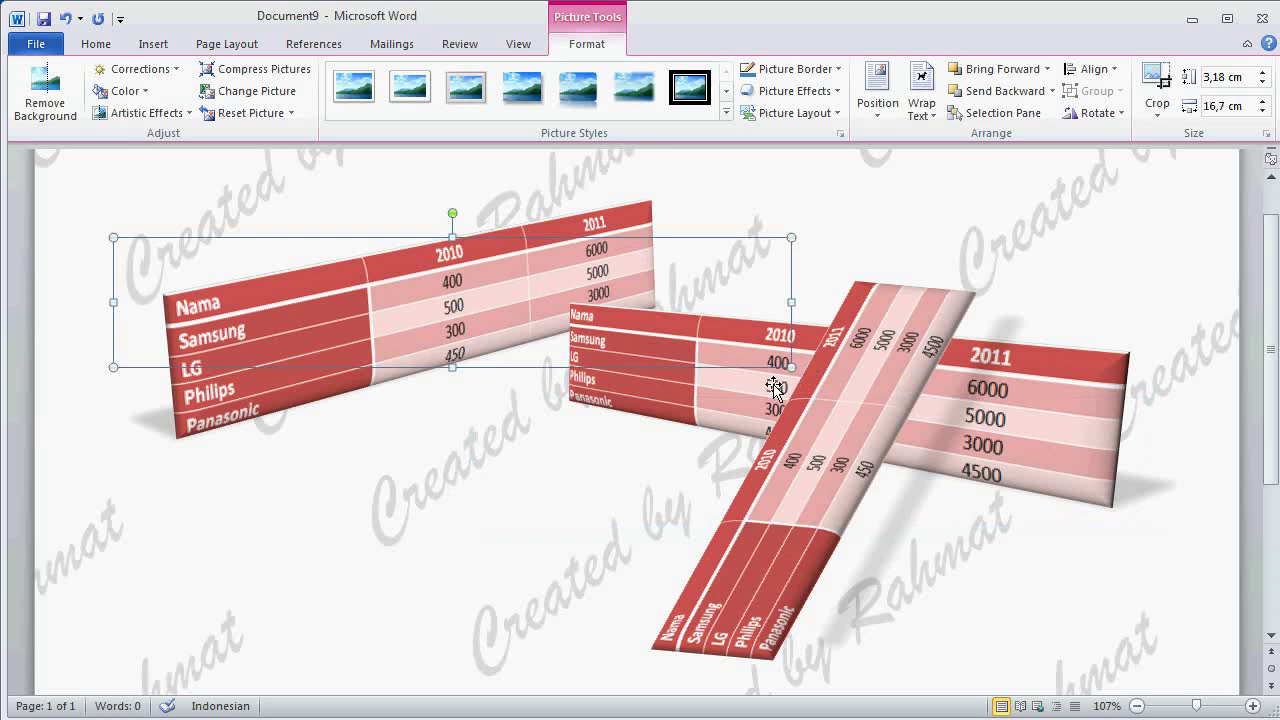
{"action": "double_click", "coordinate": [571, 494]}
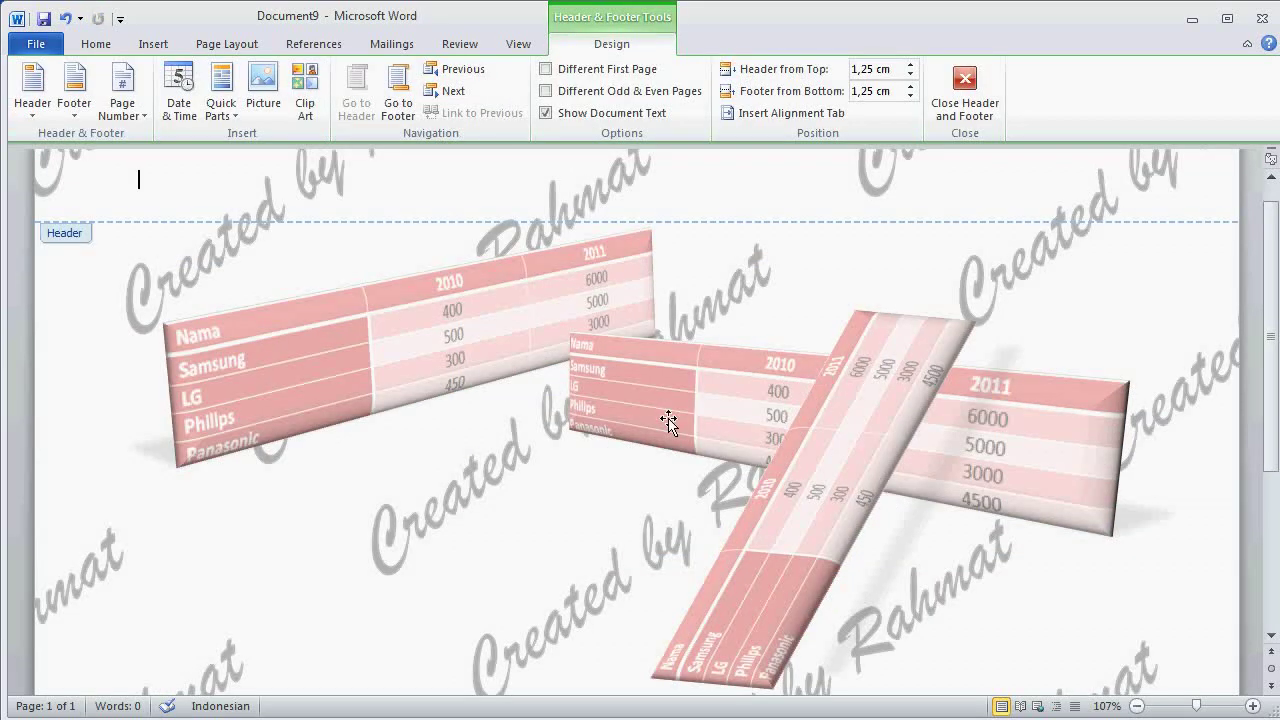
{"action": "double_click", "coordinate": [547, 506]}
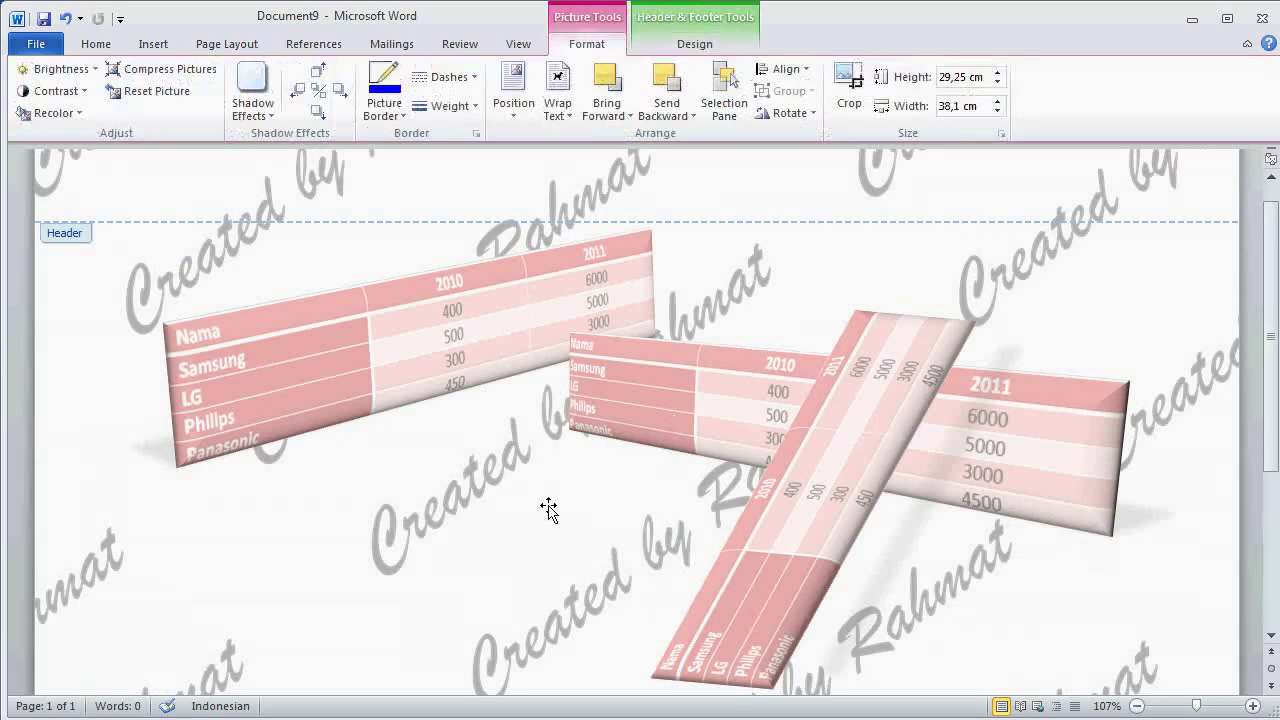
{"action": "left_click", "coordinate": [549, 508]}
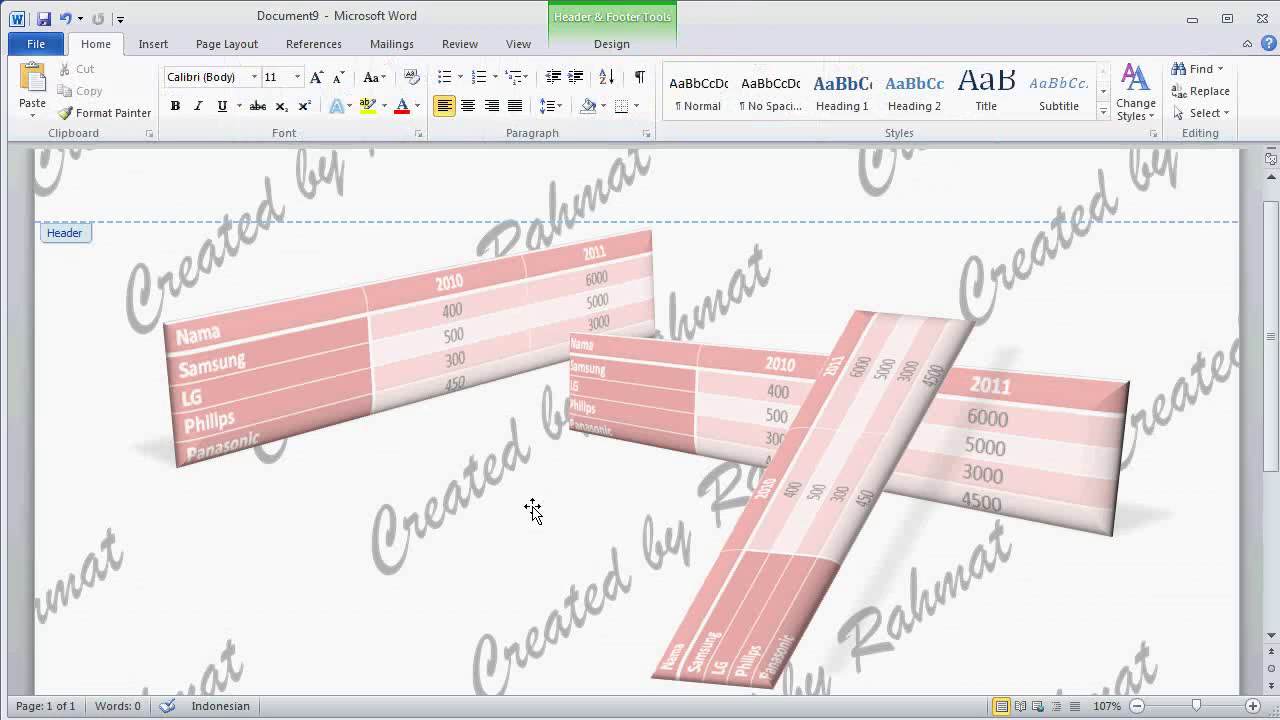
{"action": "double_click", "coordinate": [531, 511]}
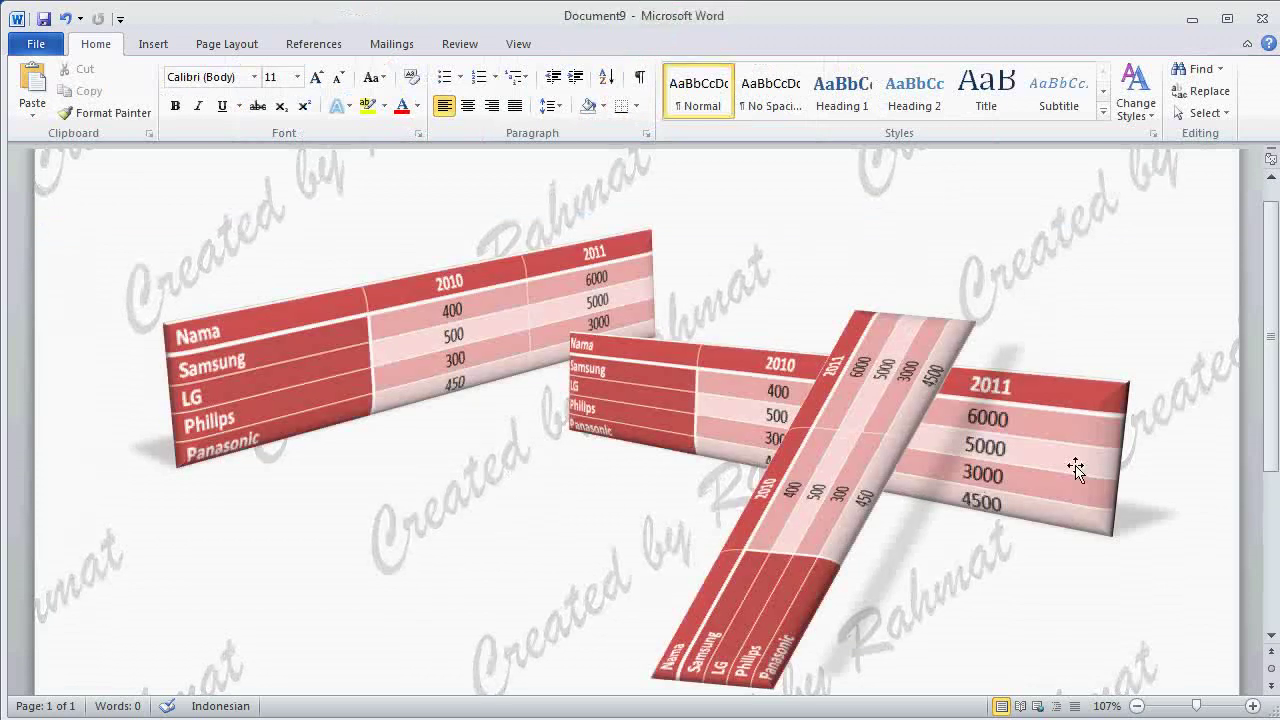
{"action": "left_click", "coordinate": [1271, 636]}
{"action": "left_click", "coordinate": [1271, 636]}
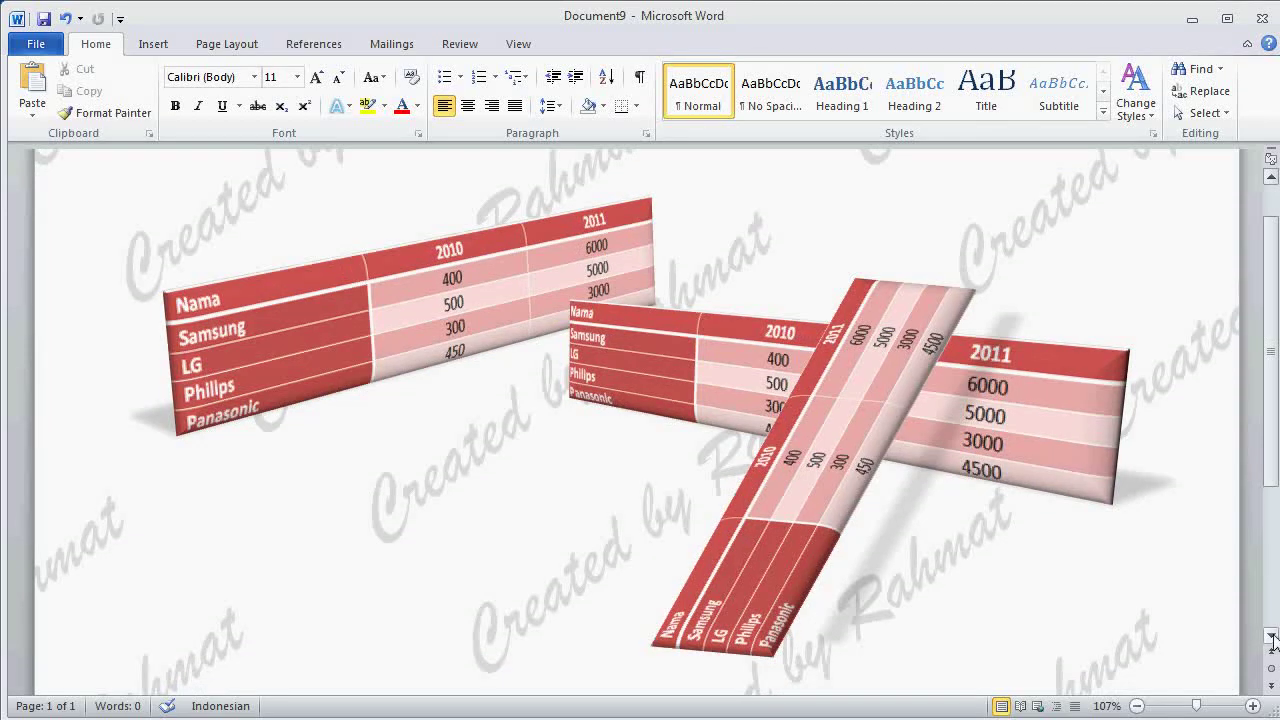